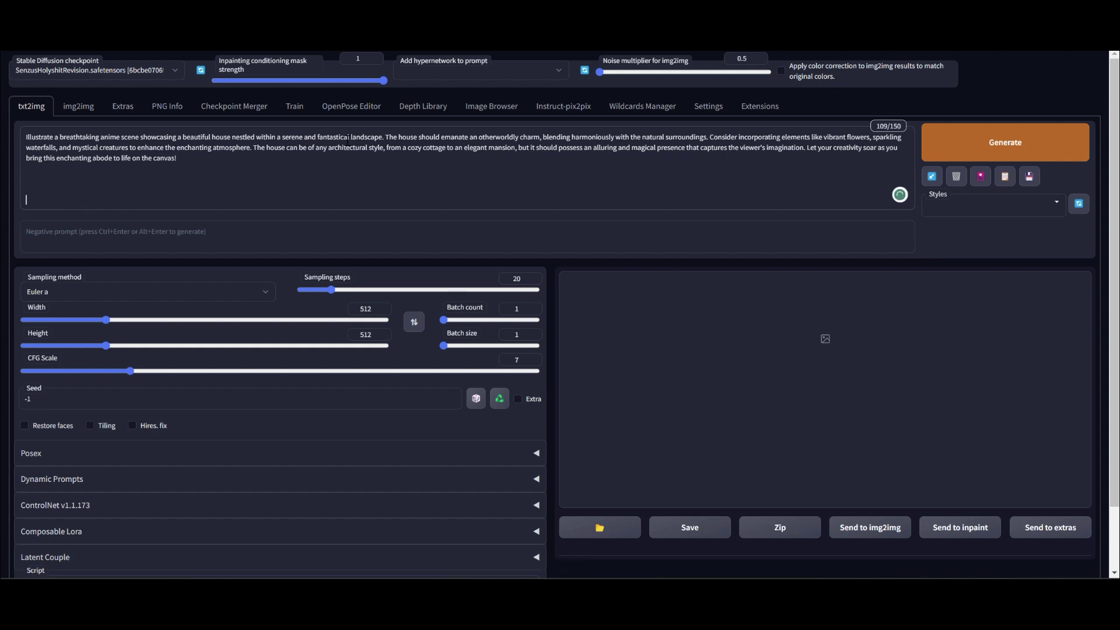
Step: Set the negative prompt to "(monochrome:1.3), (oversaturated:1.3), ugly, ((text))" and generate the house image
click(241, 200)
key(super+v)
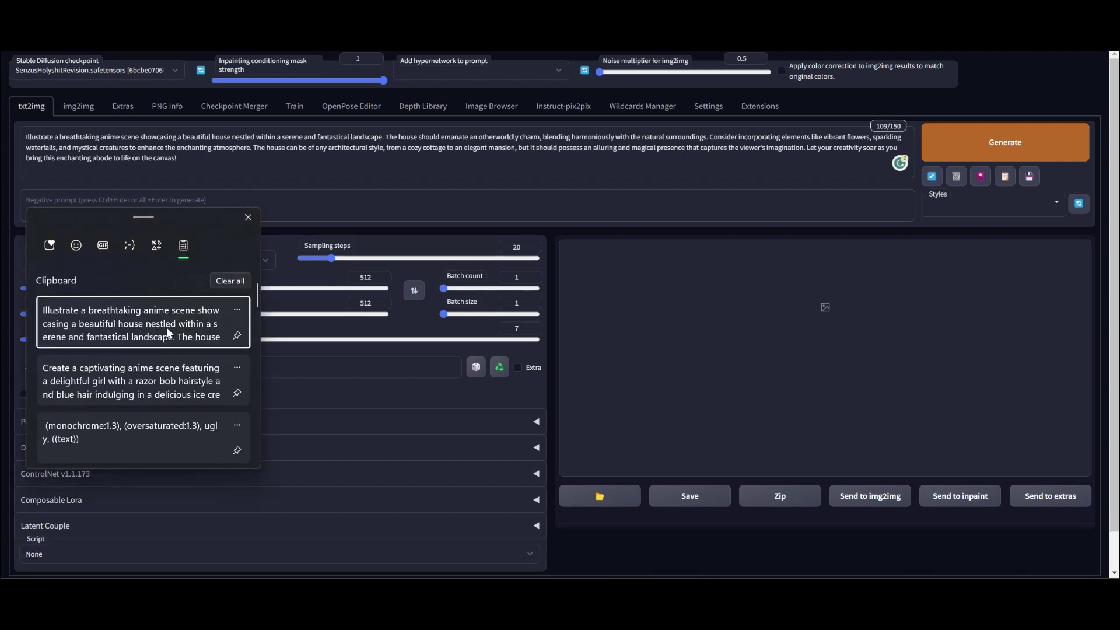
click(130, 426)
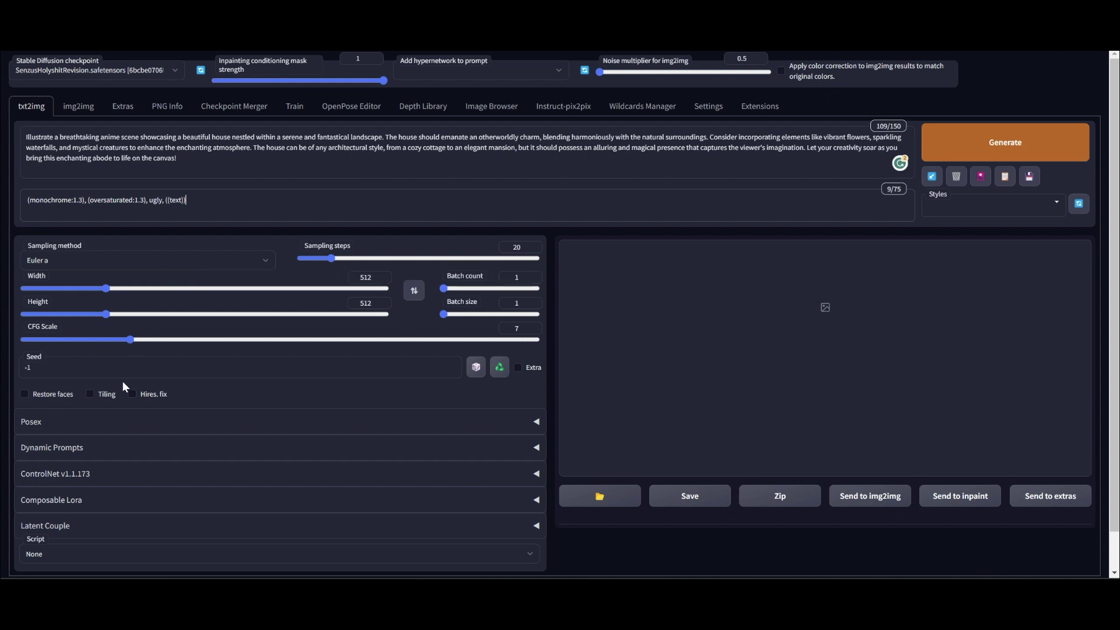
key(ctrl+Return)
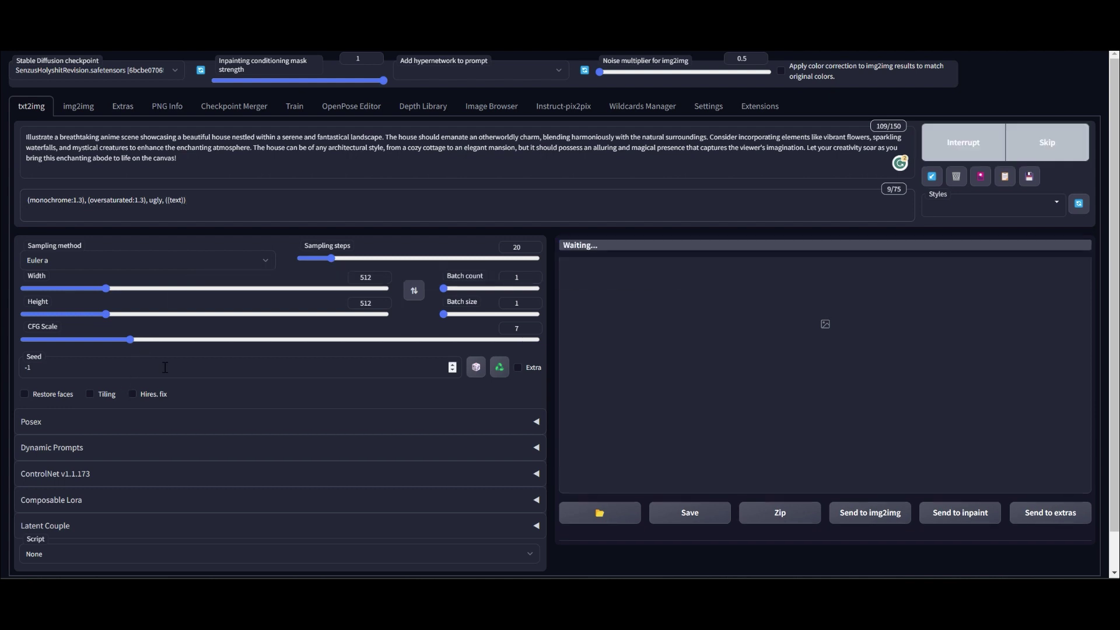
Step: Enable Hires. fix with the 4x-UltraSharp upscaler, upscale by 1.5 and denoising strength 0.48, and generate the house again
click(133, 394)
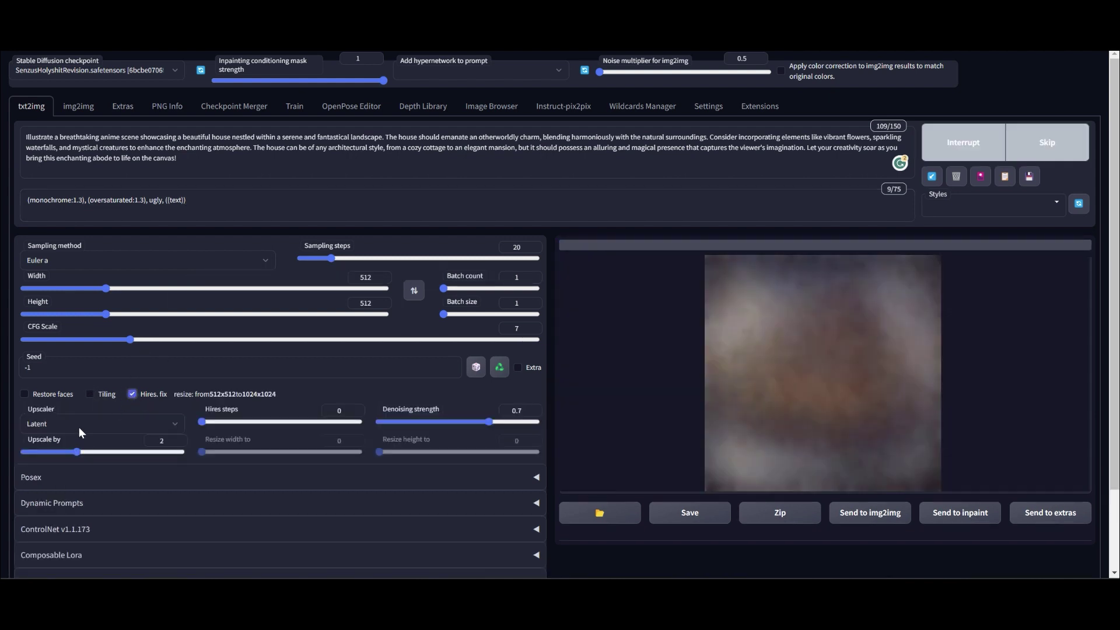
click(63, 428)
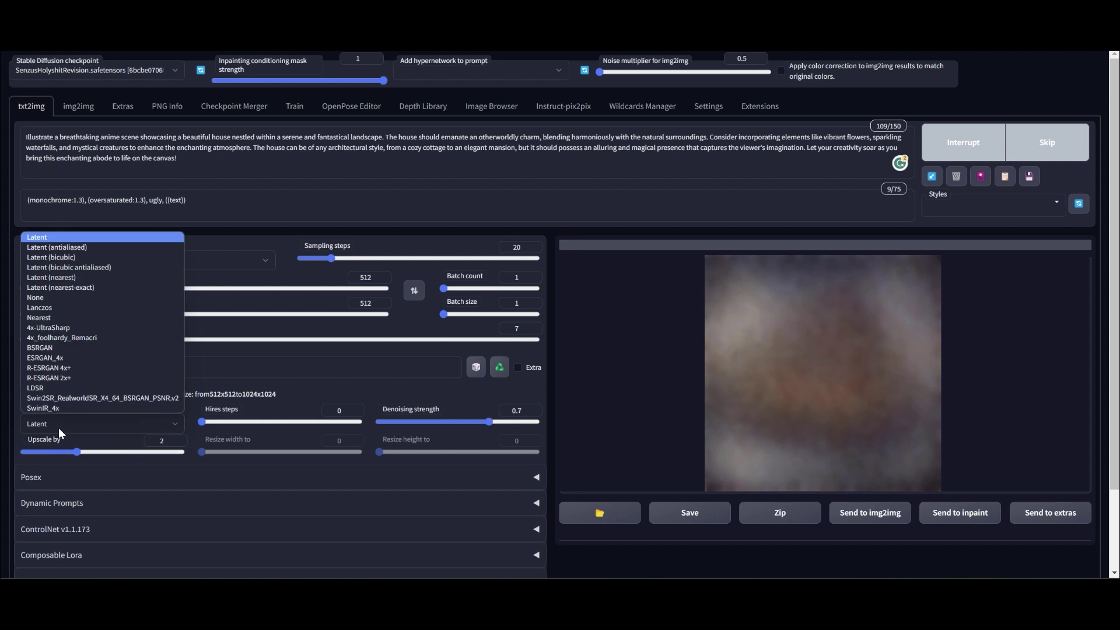
click(88, 327)
drag(121, 448, 51, 448)
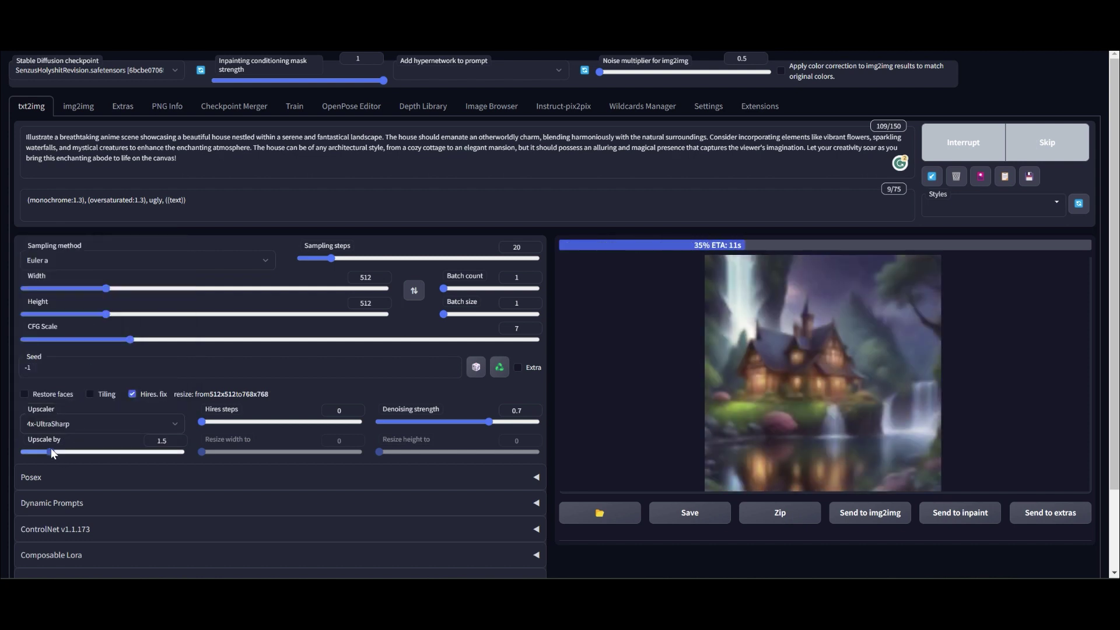
click(454, 421)
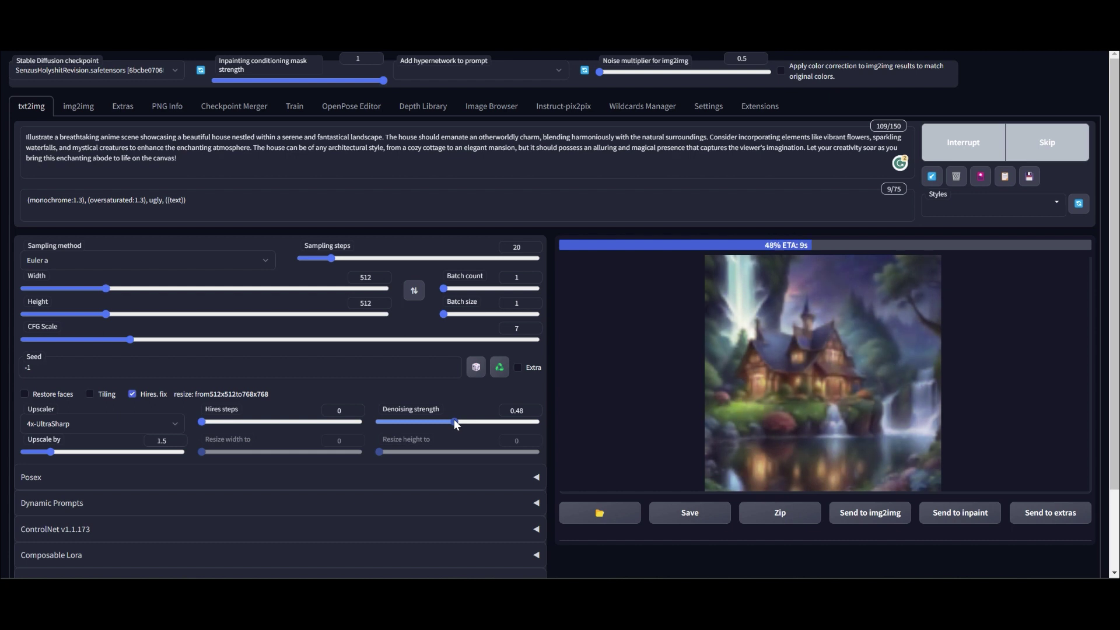
key(ctrl+Return)
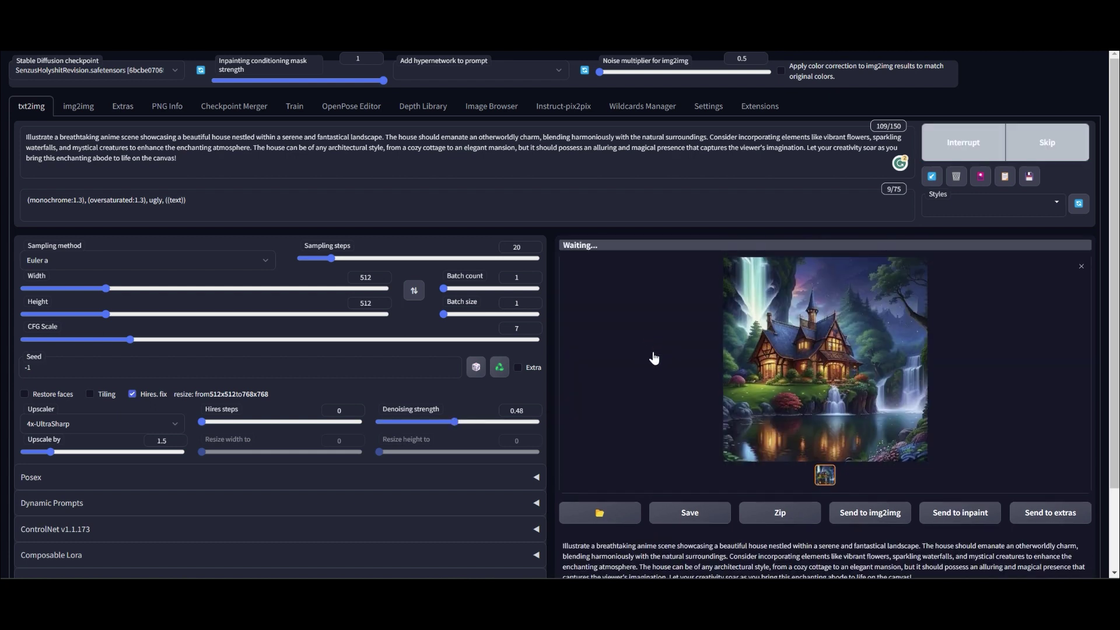
Step: View the generated house image enlarged, close the preview, and send the image to img2img
click(734, 382)
click(792, 346)
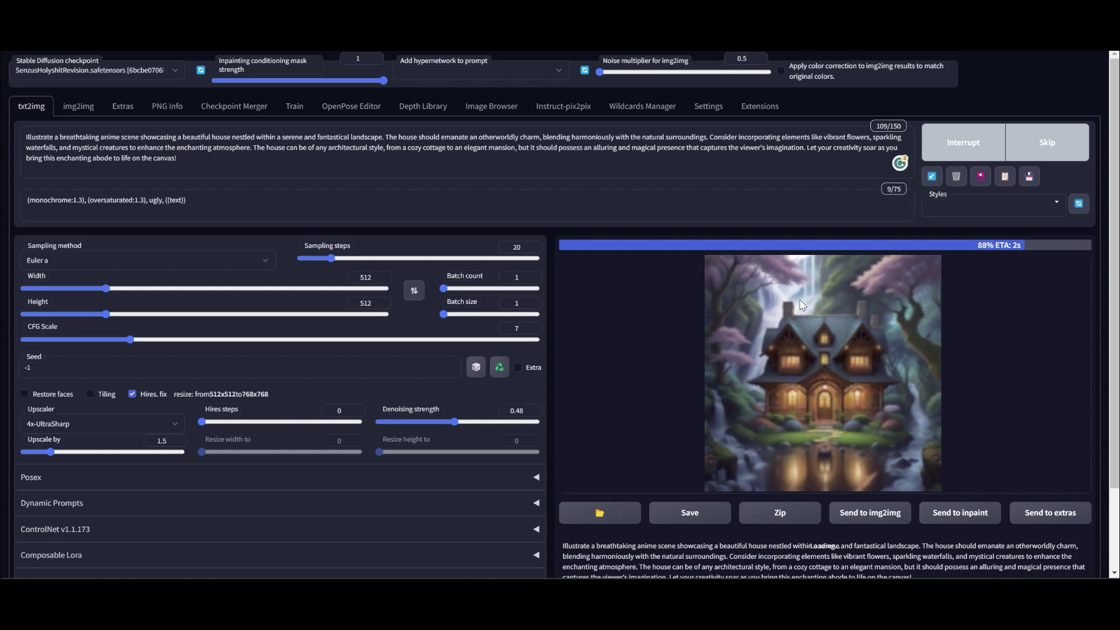
click(807, 344)
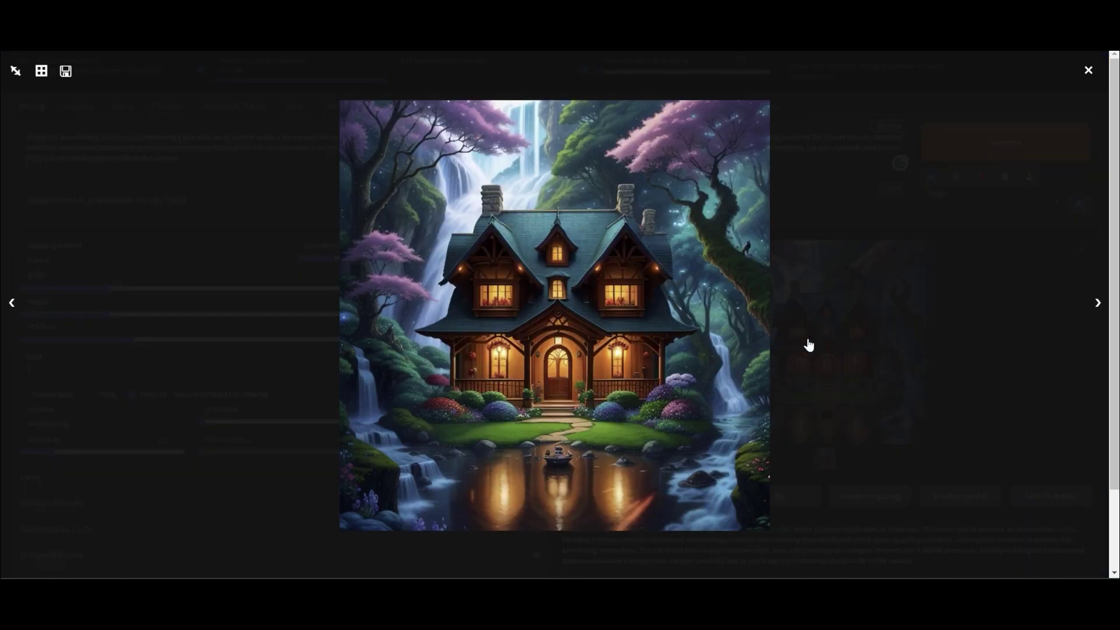
click(852, 354)
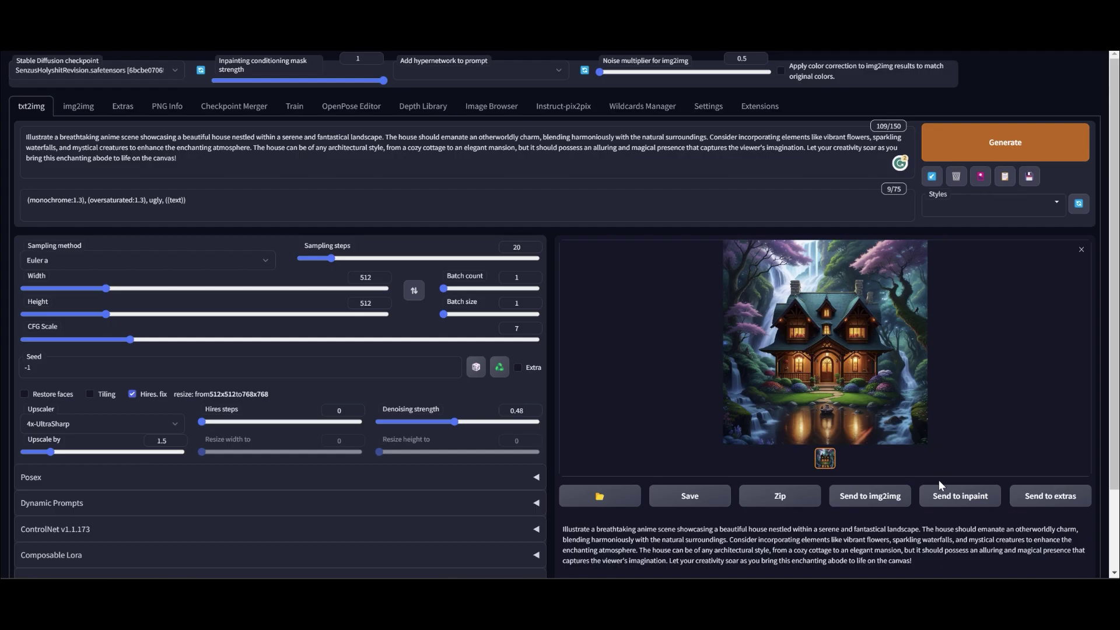
click(891, 498)
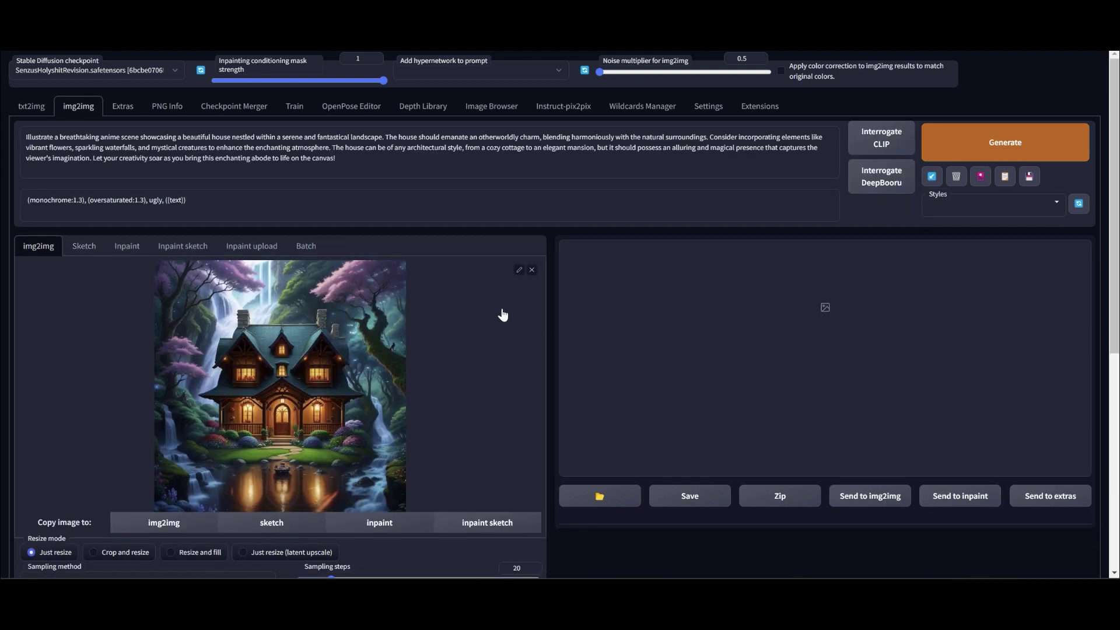
Step: Expand the ControlNet section and replace the img2img source image with the QR code
scroll(502, 315, down, 7)
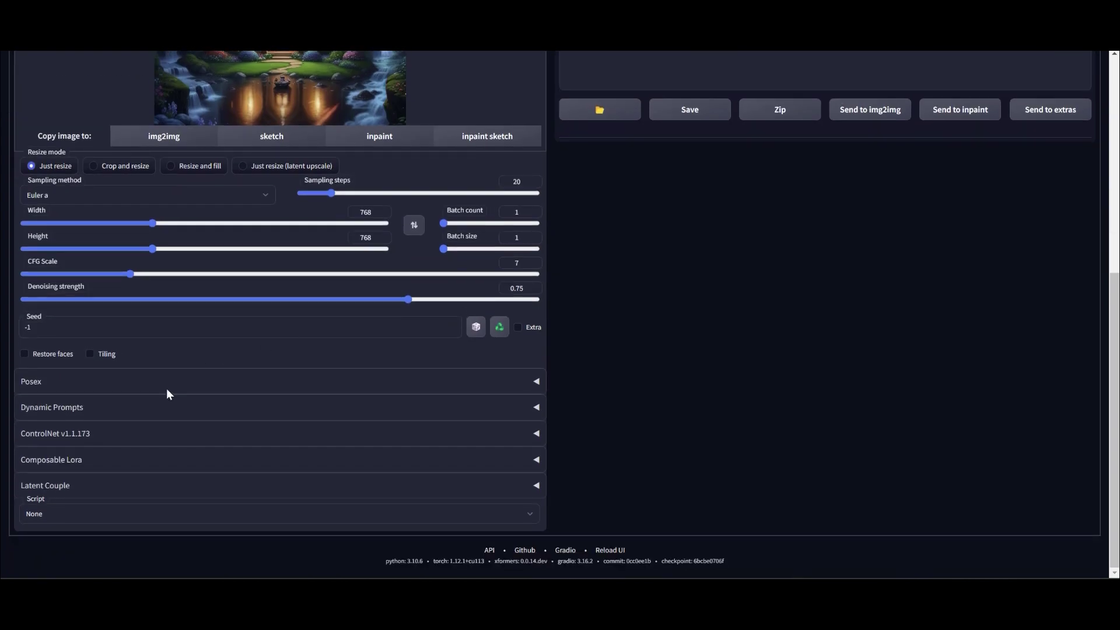
click(88, 434)
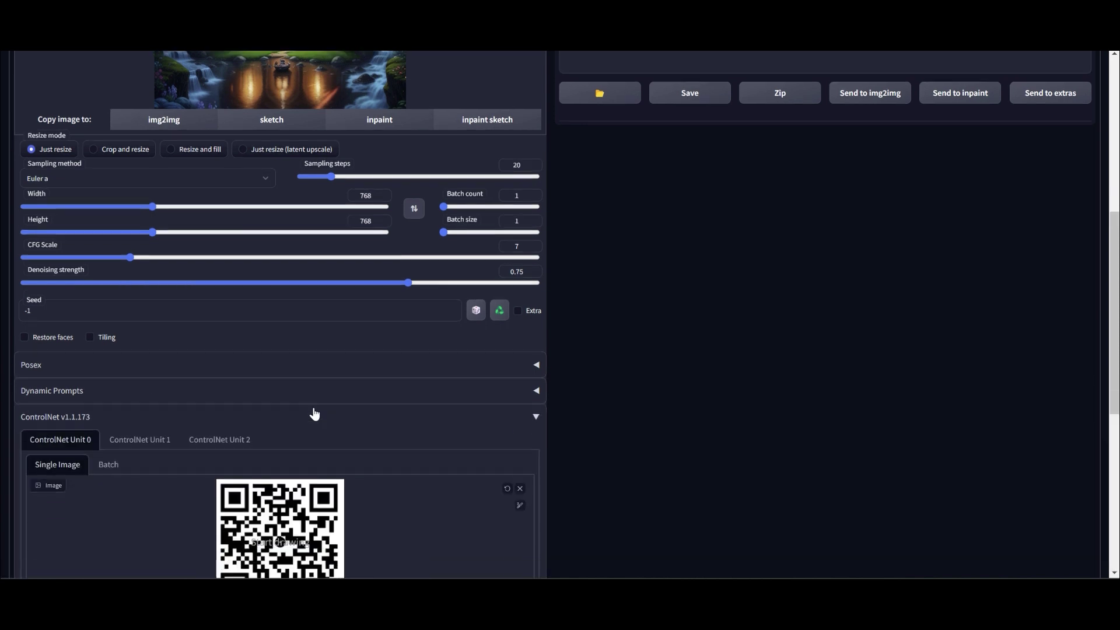
scroll(292, 395, down, 4)
scroll(150, 327, up, 2)
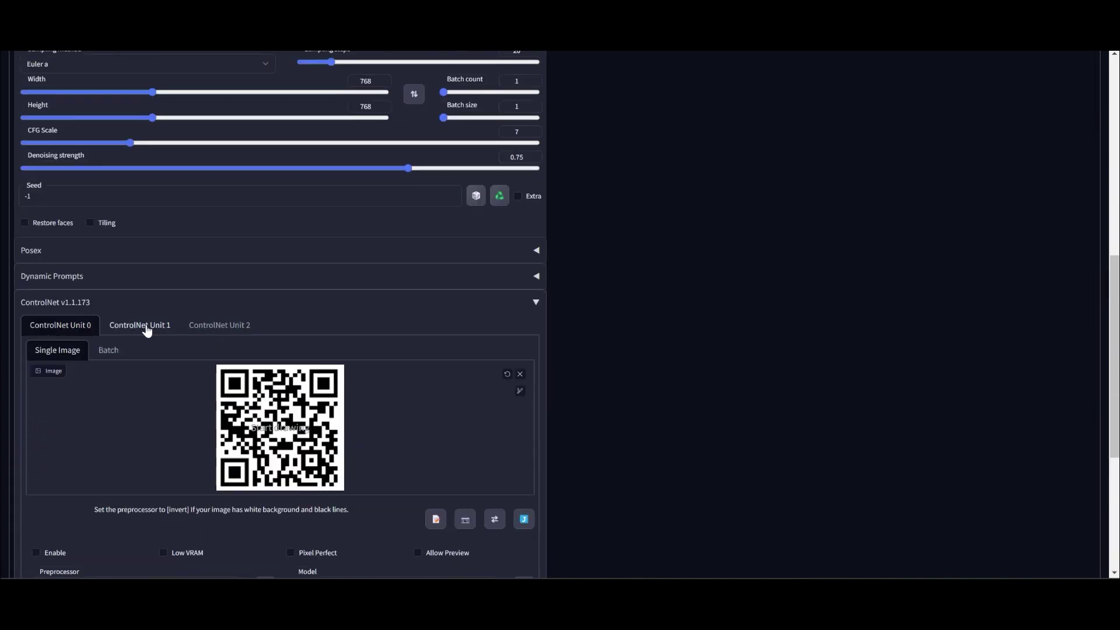
scroll(160, 384, down, 5)
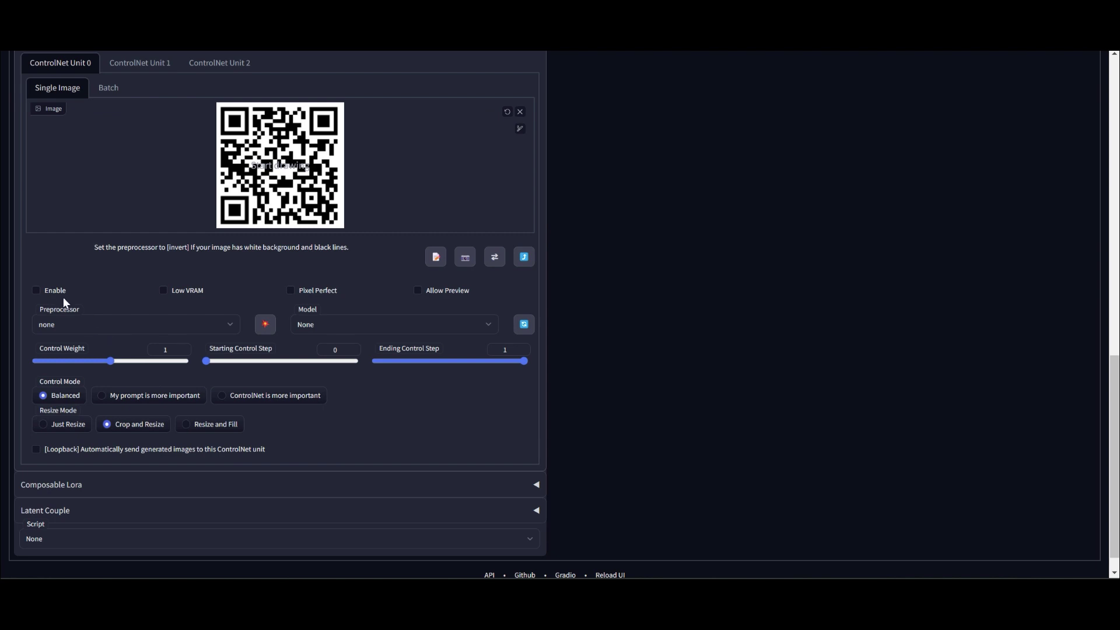
scroll(52, 295, up, 15)
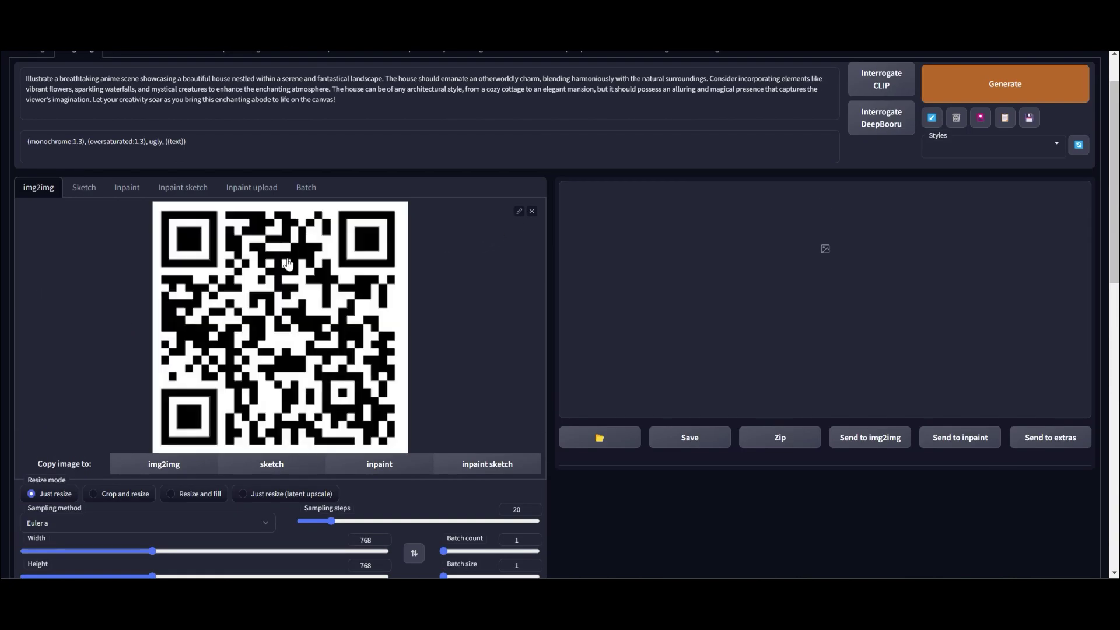
Step: Enable ControlNet Unit 0 for the QR code with the tile_resample preprocessor and the control_v11f1e_sd15_tile model
scroll(288, 264, down, 15)
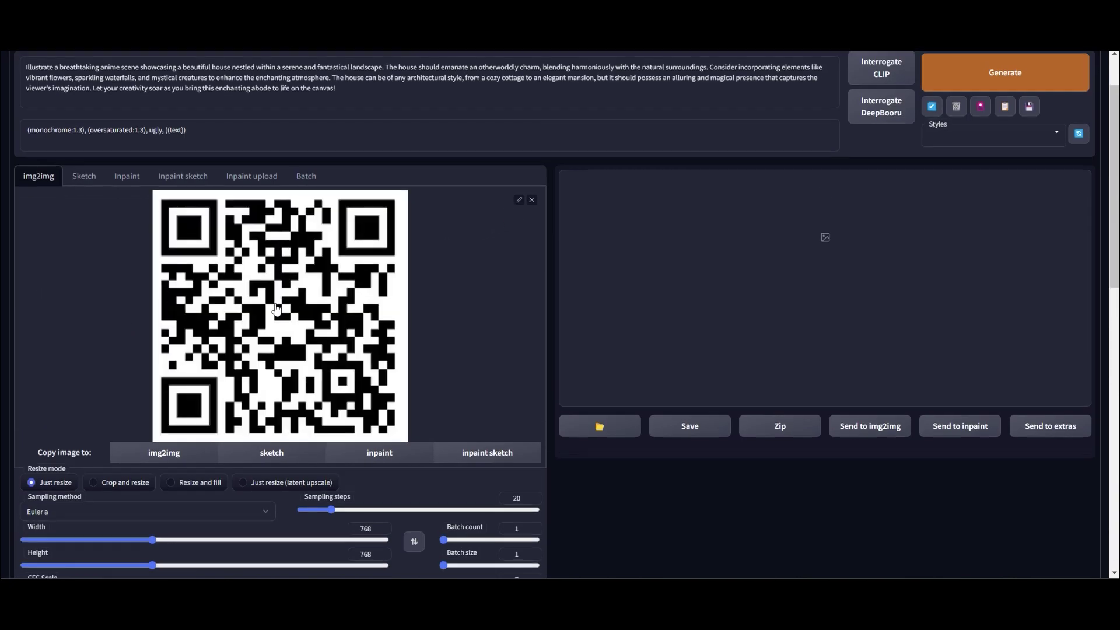
click(53, 266)
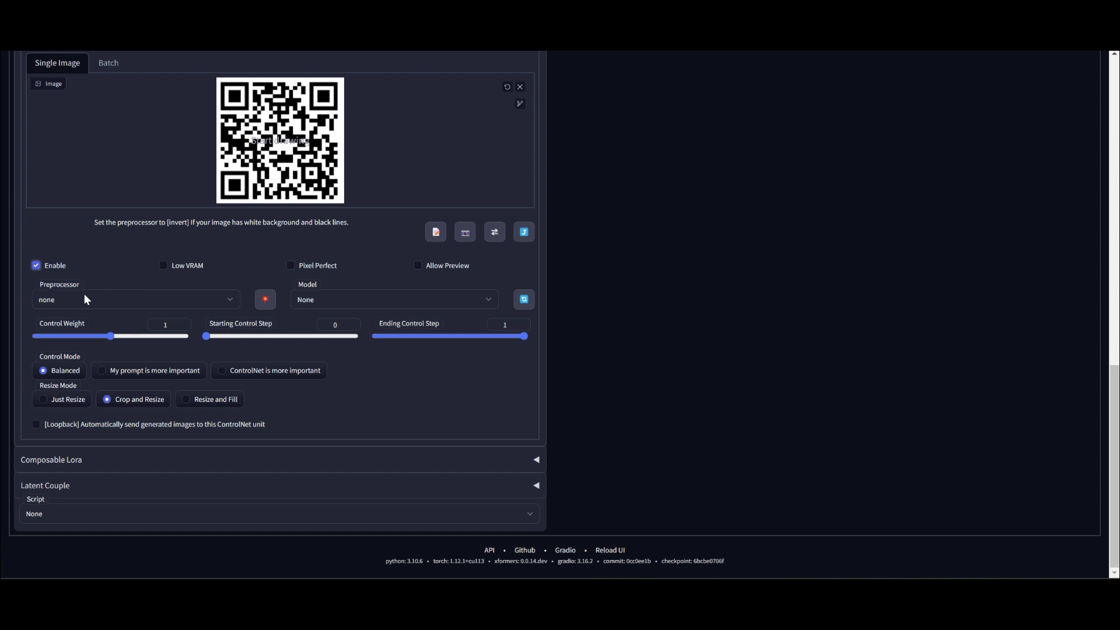
click(83, 299)
scroll(93, 384, down, 5)
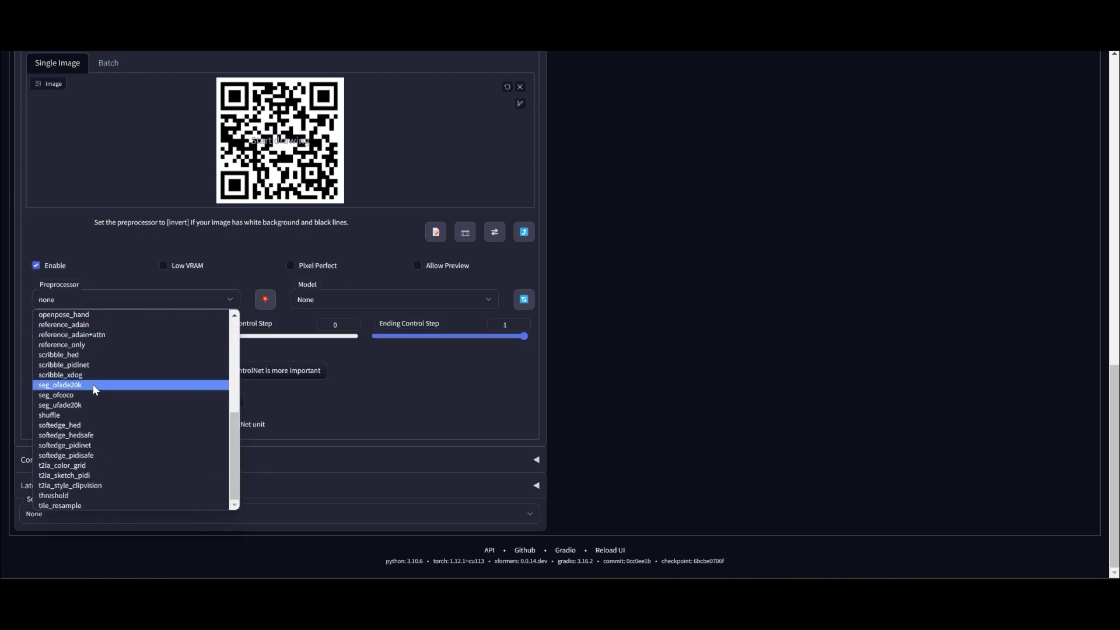
click(71, 505)
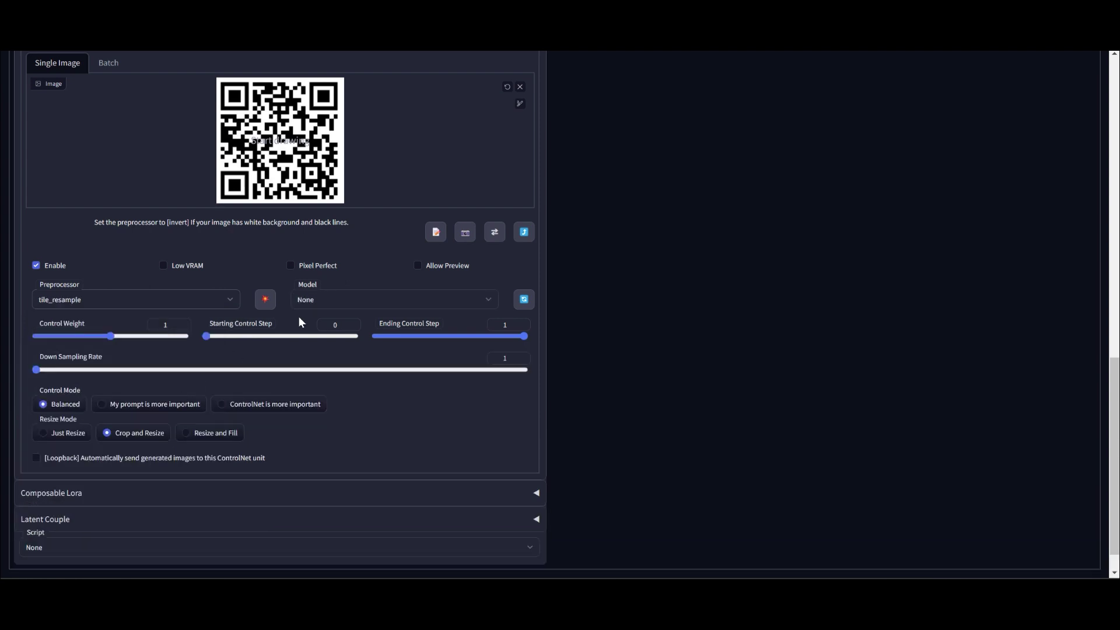
click(339, 304)
click(369, 354)
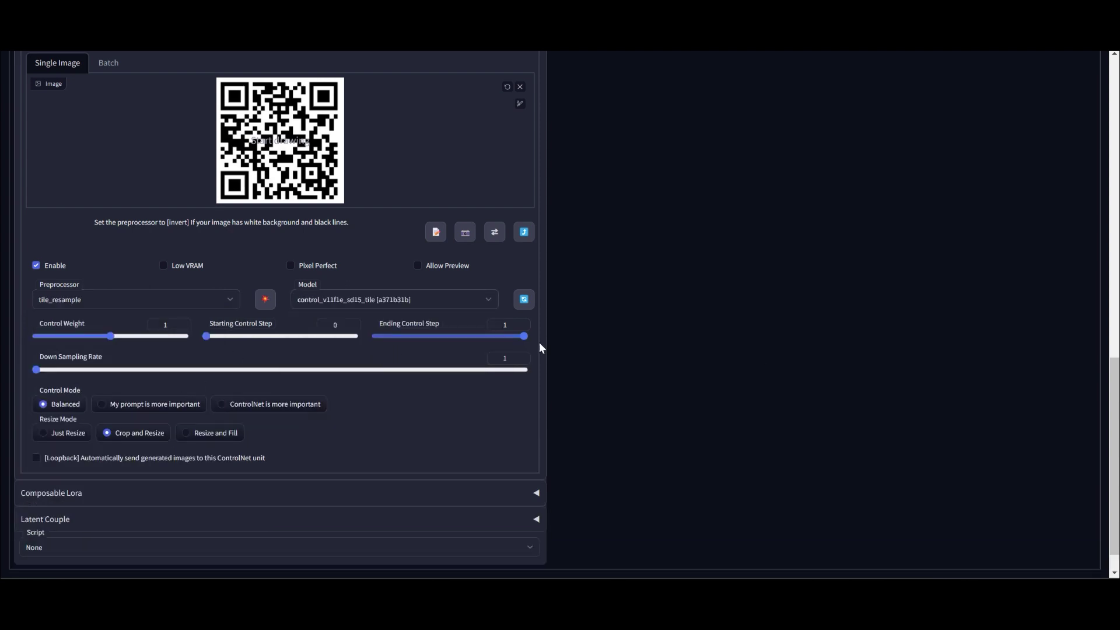
Step: Load the generated house image into ControlNet Unit 1
scroll(694, 388, up, 3)
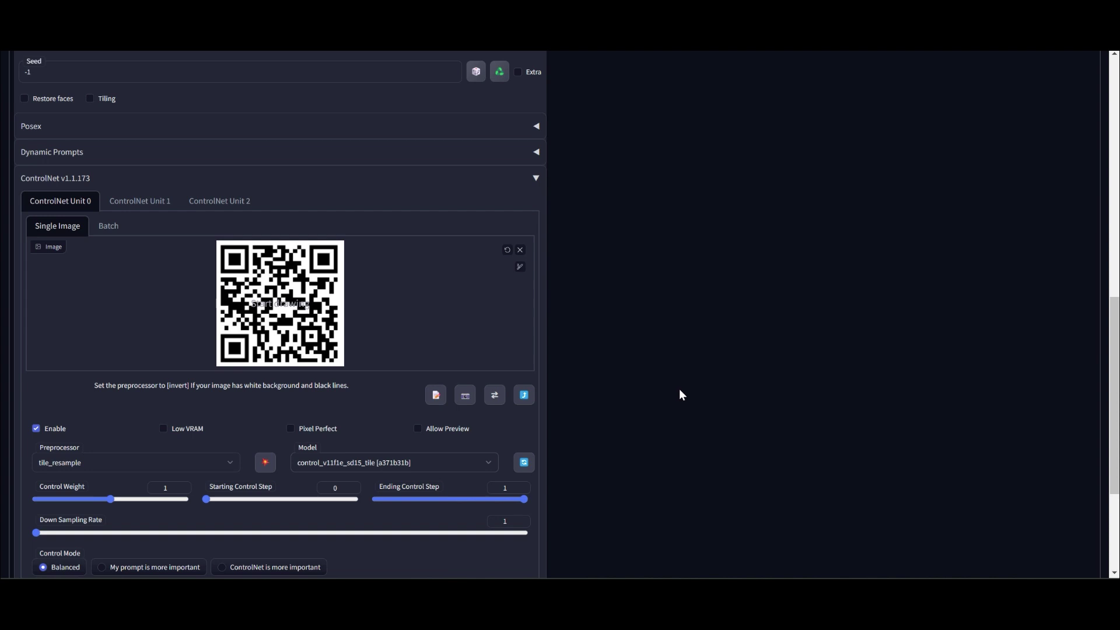
scroll(679, 388, up, 4)
click(146, 395)
scroll(152, 395, down, 5)
drag(151, 395, 262, 239)
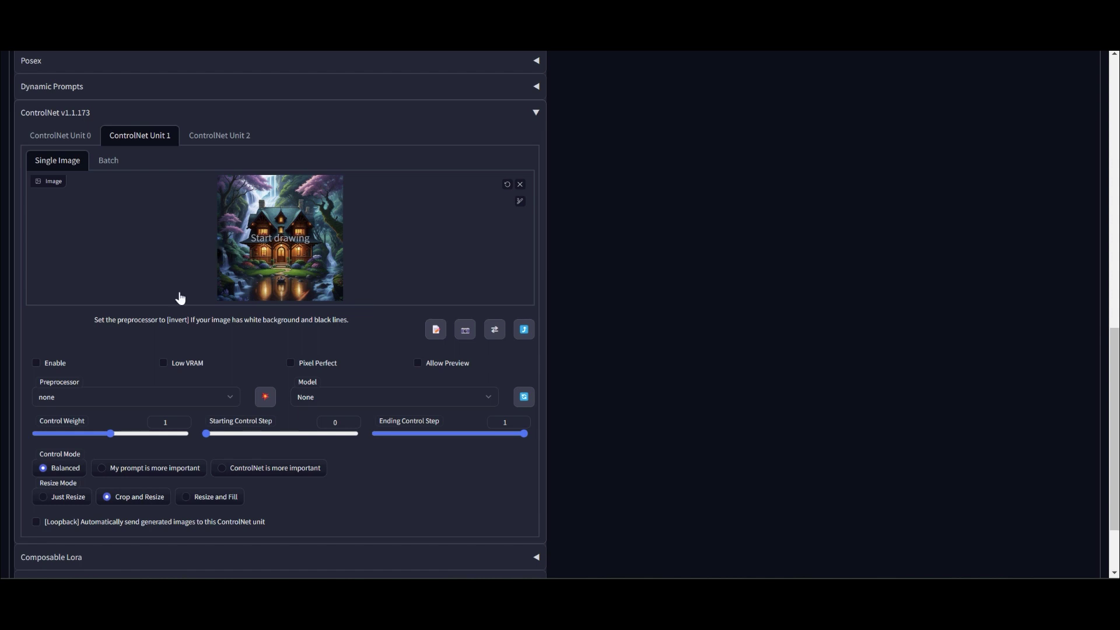
Step: Enable ControlNet Unit 1 with the depth_midas preprocessor and the control_v11f1p_sd15_depth model
click(58, 364)
click(75, 392)
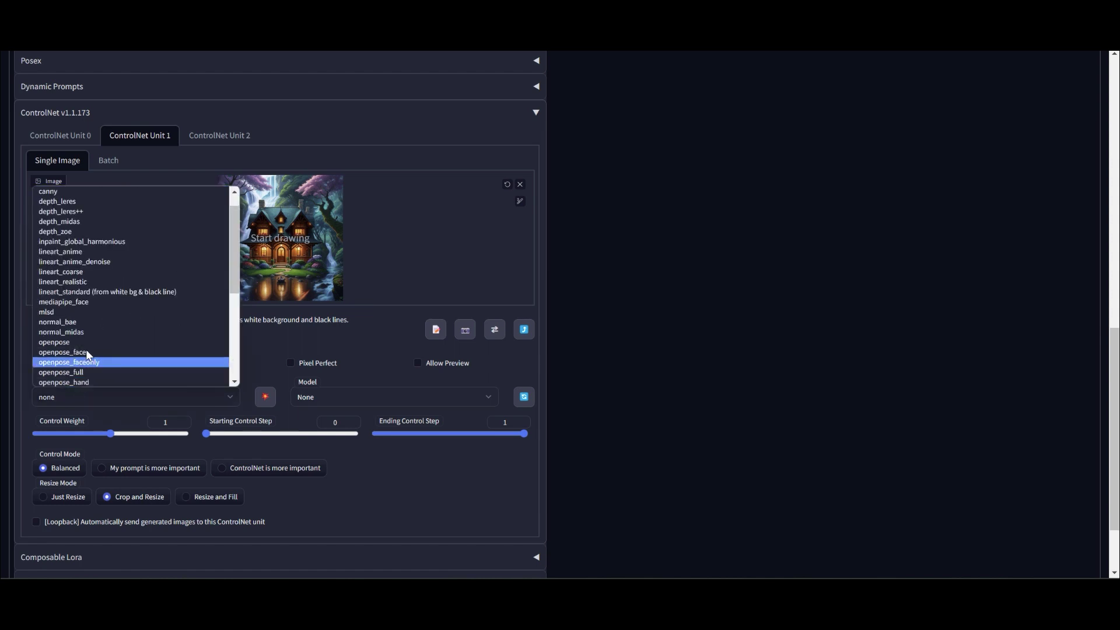
click(103, 227)
click(314, 402)
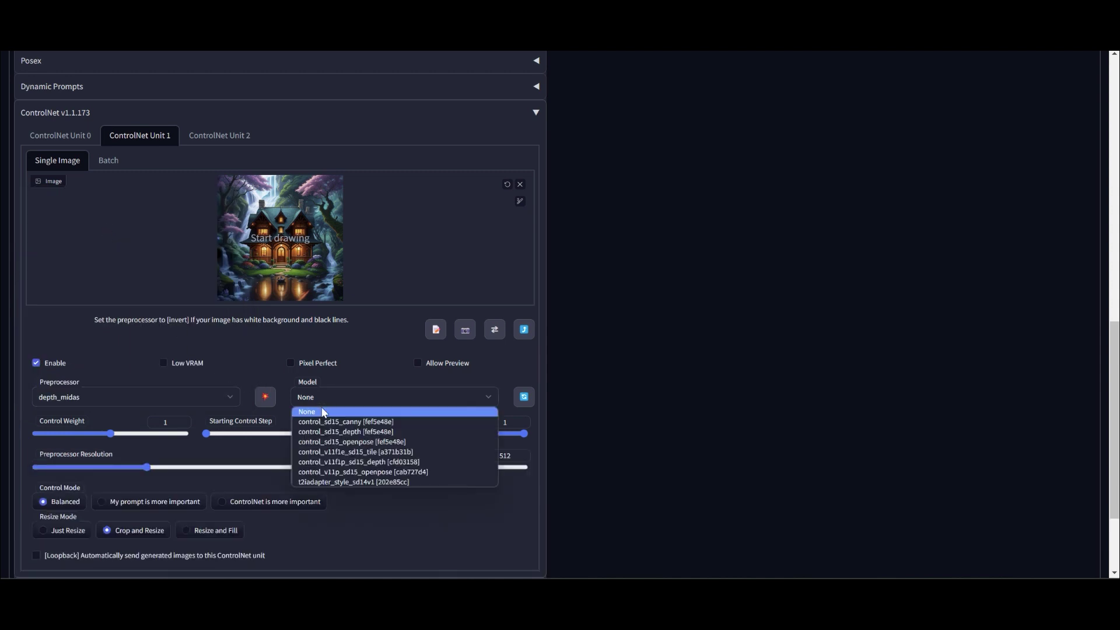
click(368, 463)
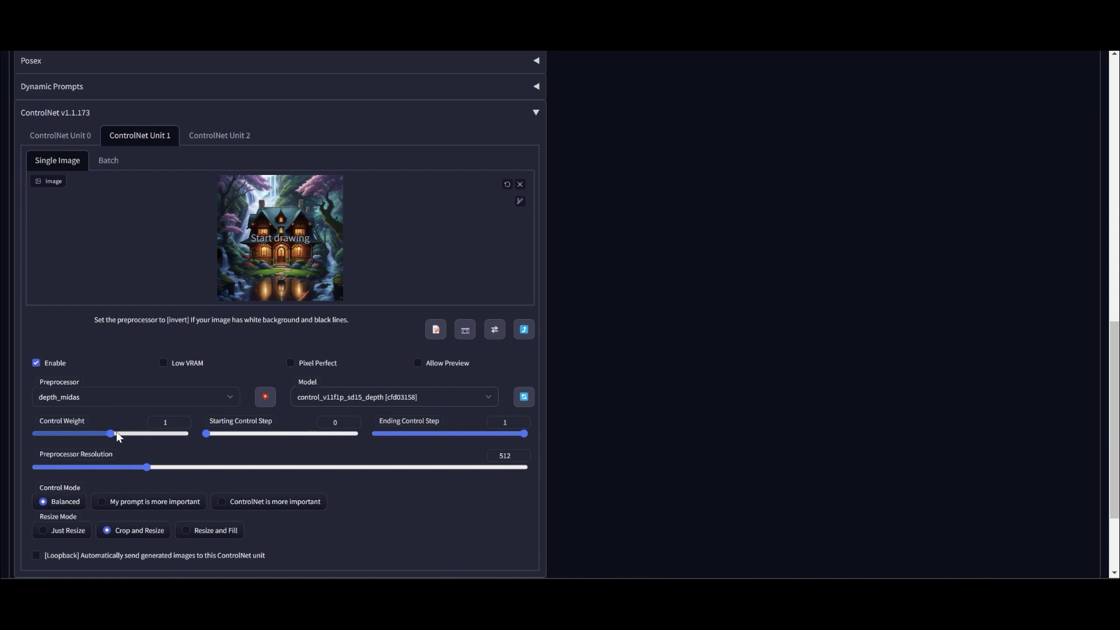
Step: Review the ControlNet and img2img settings, and generate an image from the QR code
scroll(230, 499, down, 3)
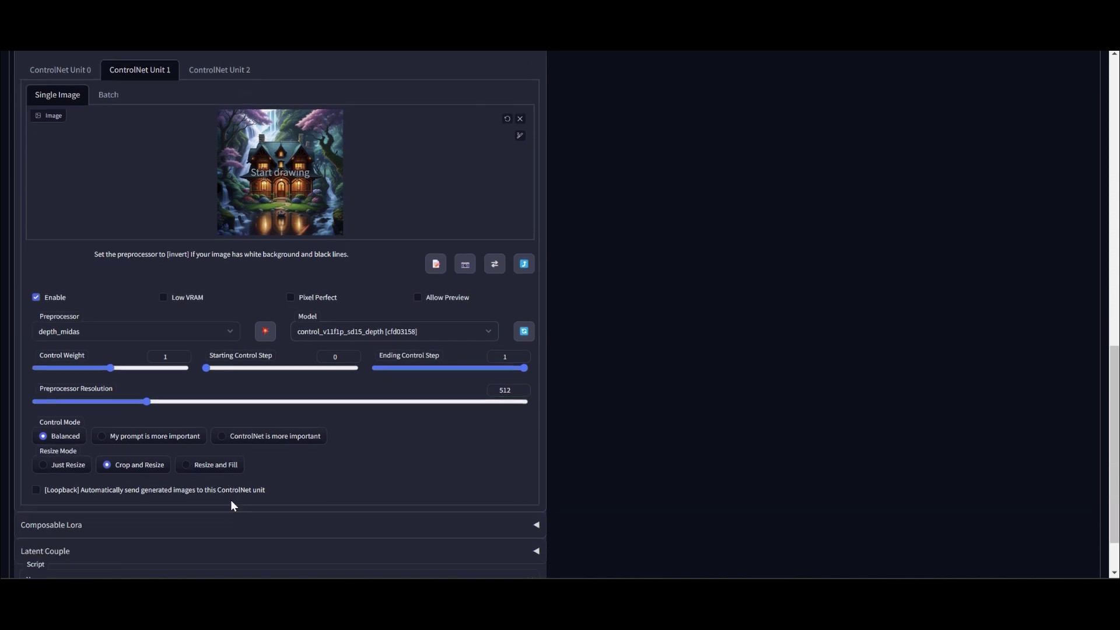
scroll(238, 511, up, 6)
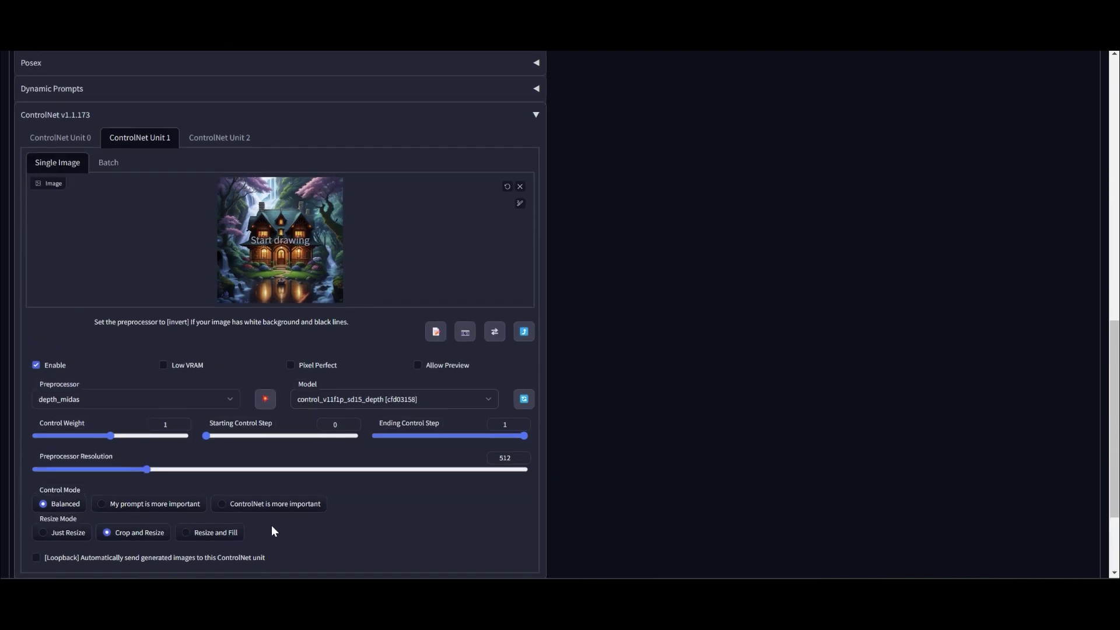
scroll(152, 408, up, 4)
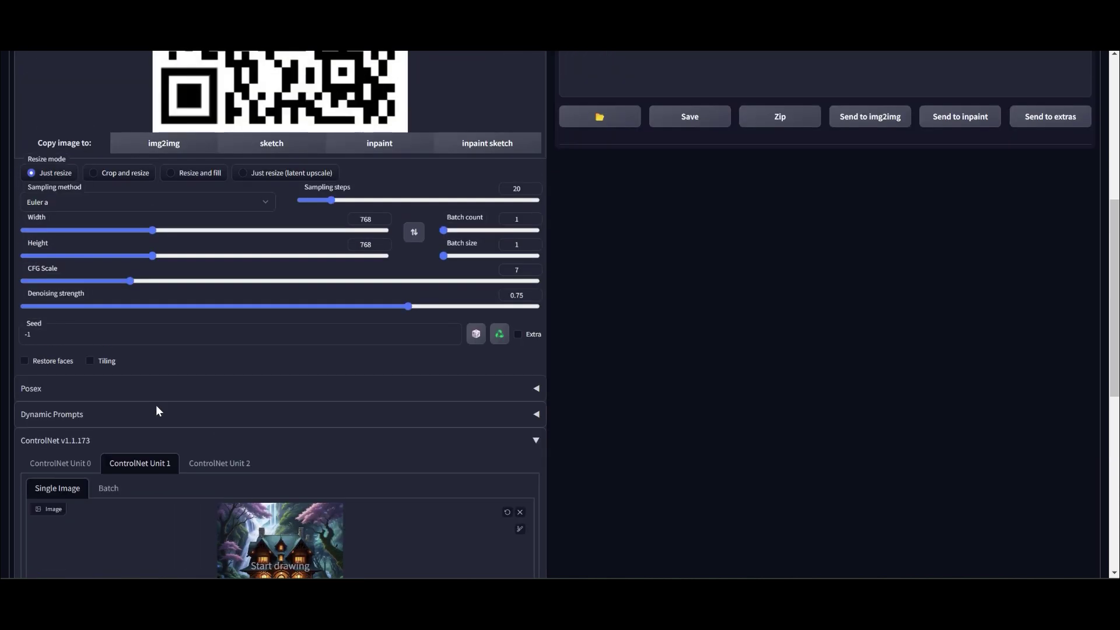
scroll(187, 418, up, 4)
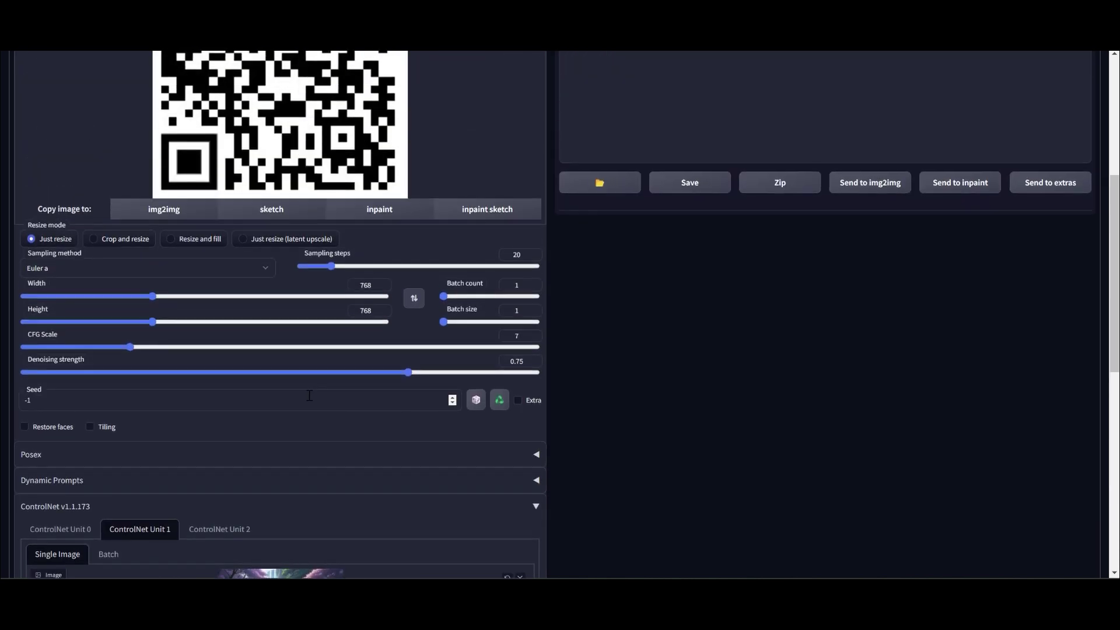
scroll(526, 226, up, 4)
click(1004, 143)
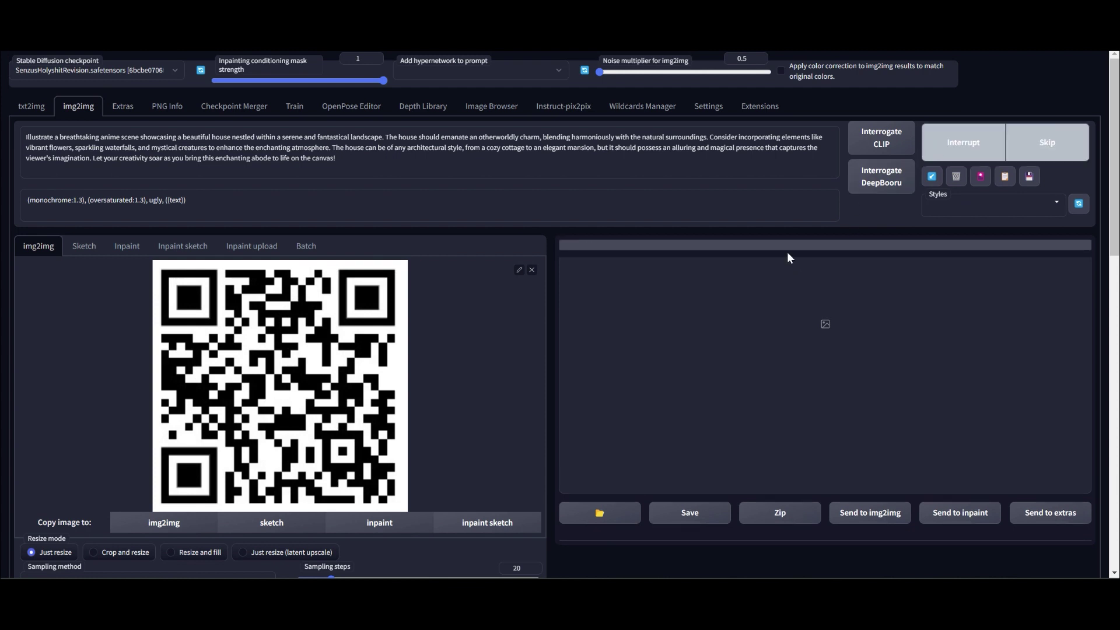
scroll(739, 283, down, 3)
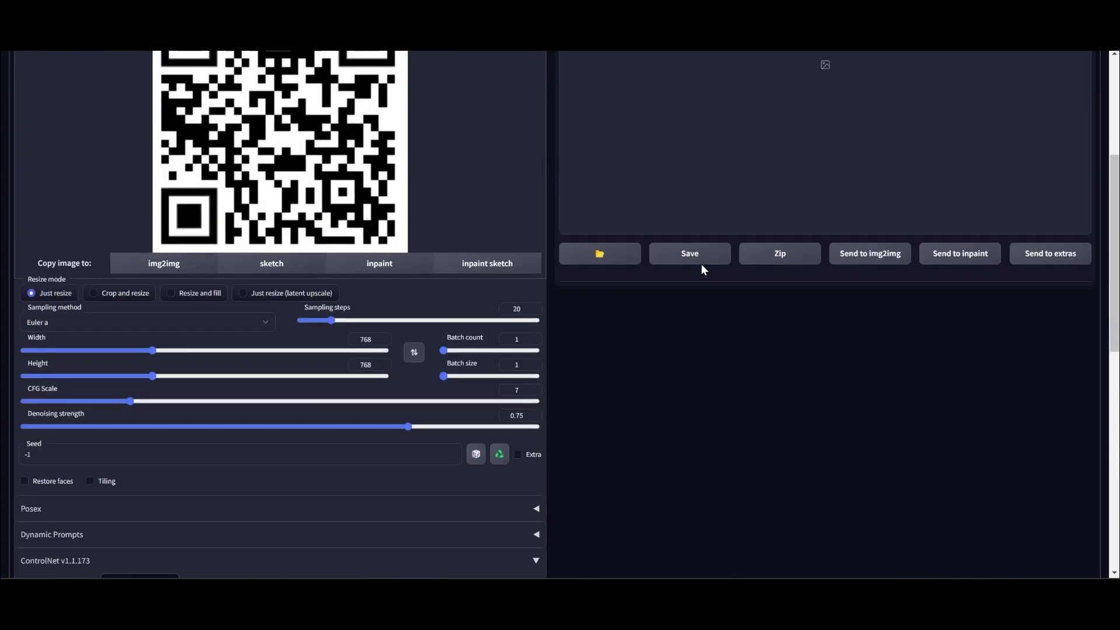
scroll(702, 262, up, 1)
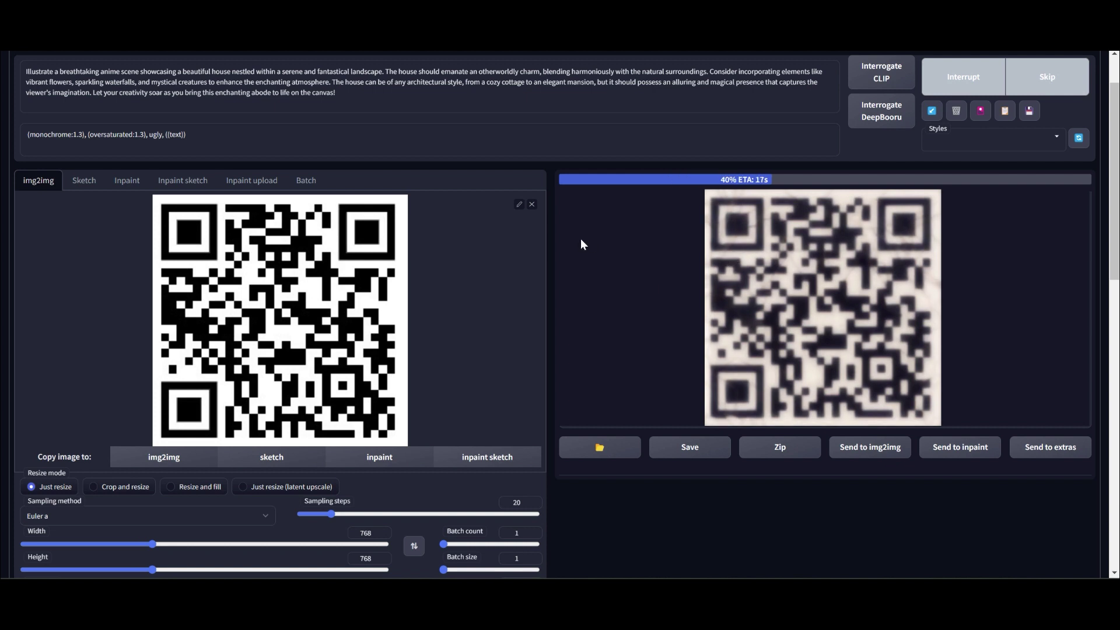
scroll(575, 258, down, 5)
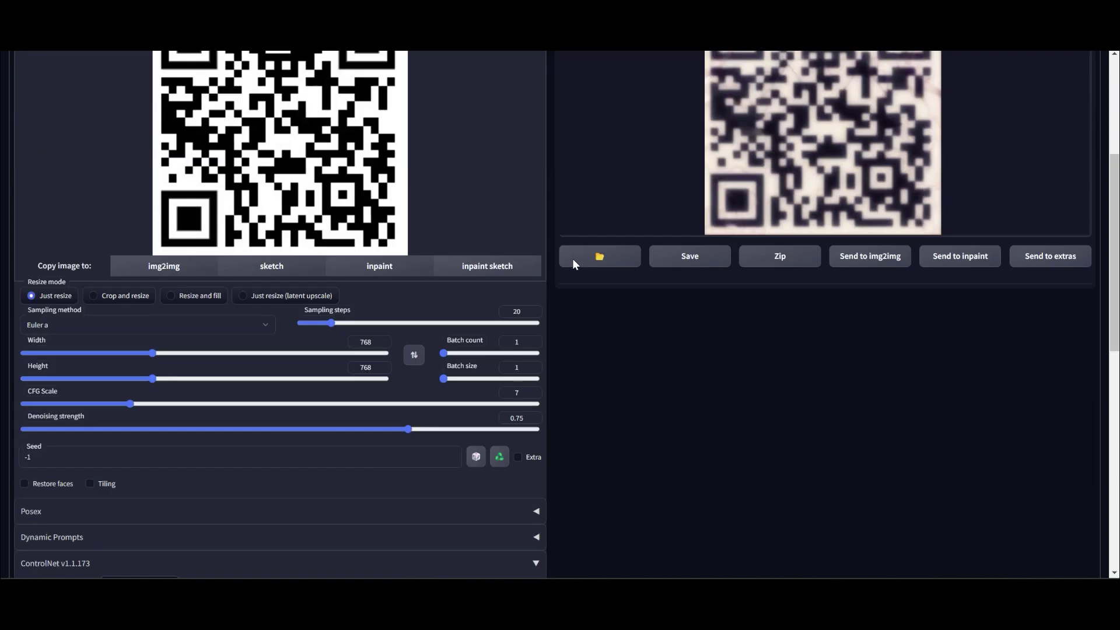
Step: Open the generated QR image, and set ControlNet Unit 0's starting control step to 0.1 and ending control step to 0.6
scroll(582, 262, up, 4)
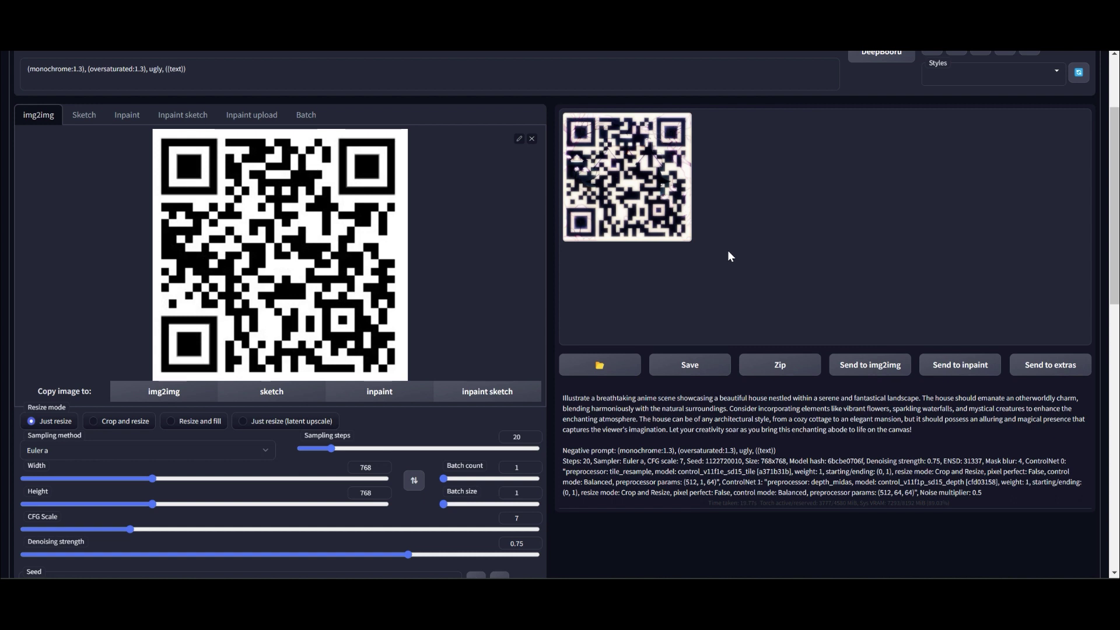
click(652, 179)
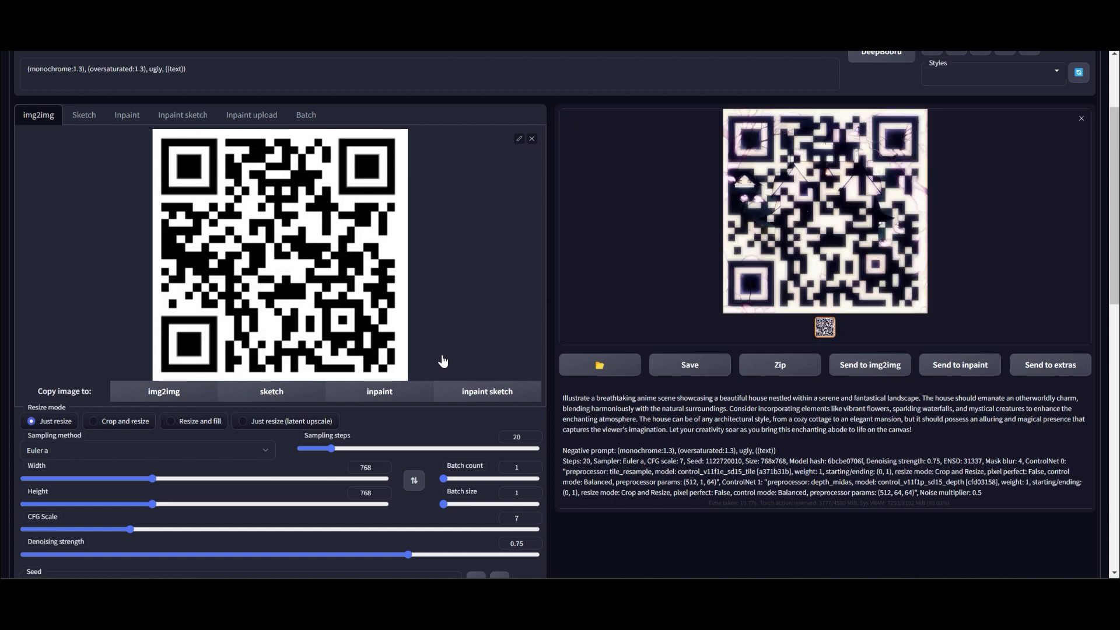
scroll(282, 372, down, 5)
click(58, 383)
scroll(245, 369, down, 5)
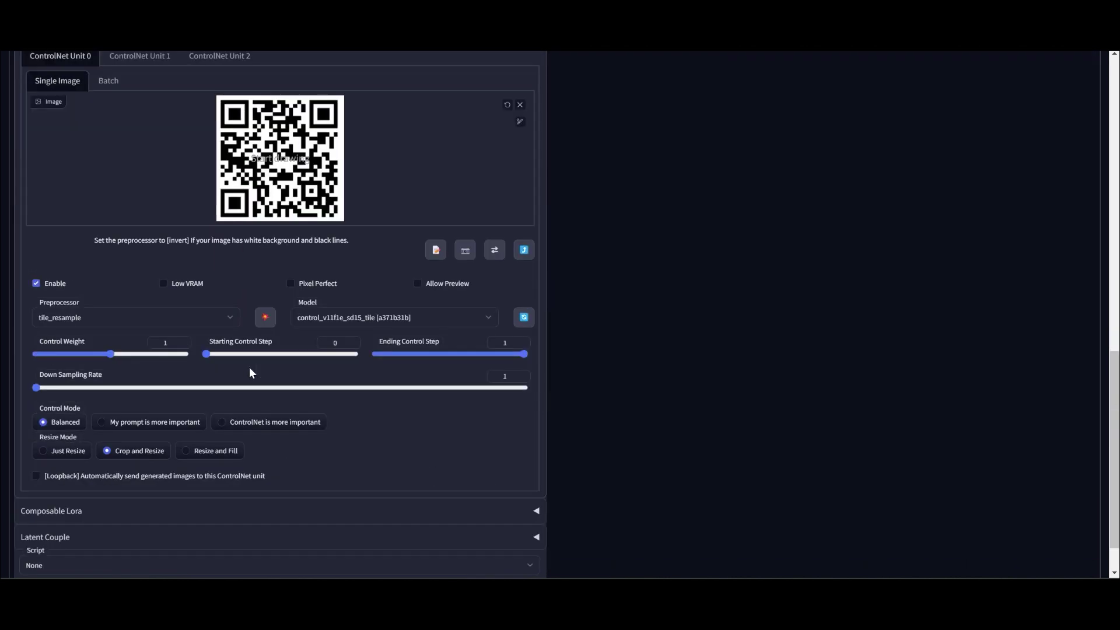
drag(209, 353, 221, 353)
click(441, 354)
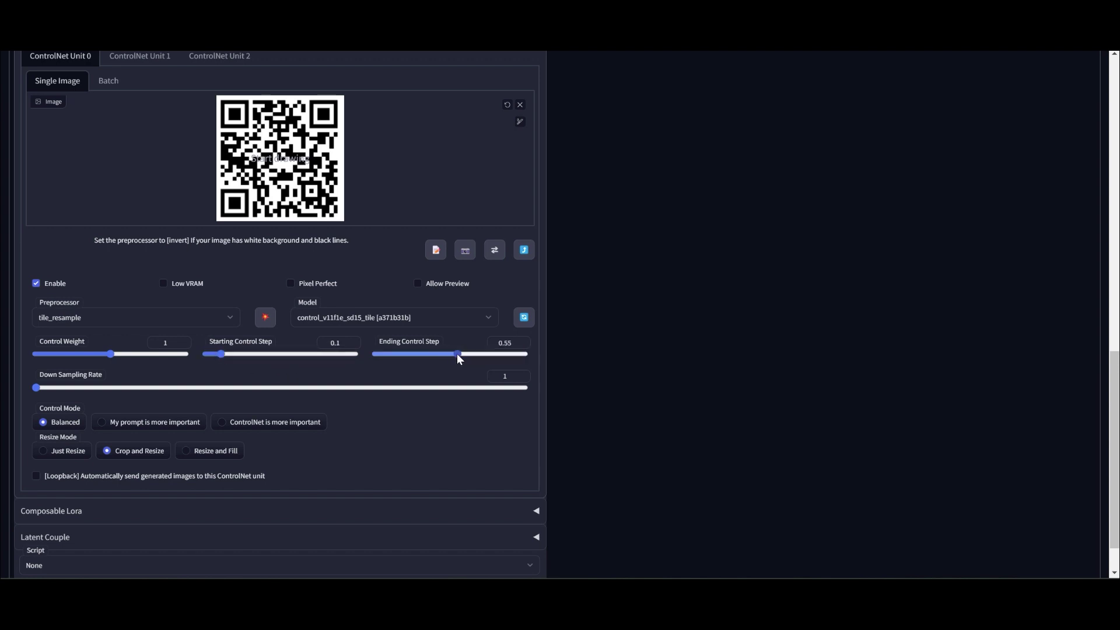
drag(464, 355, 465, 354)
Step: Set ControlNet Unit 0's control weight to 0.9 and check the depth settings in ControlNet Unit 1
scroll(695, 333, up, 5)
scroll(692, 333, up, 7)
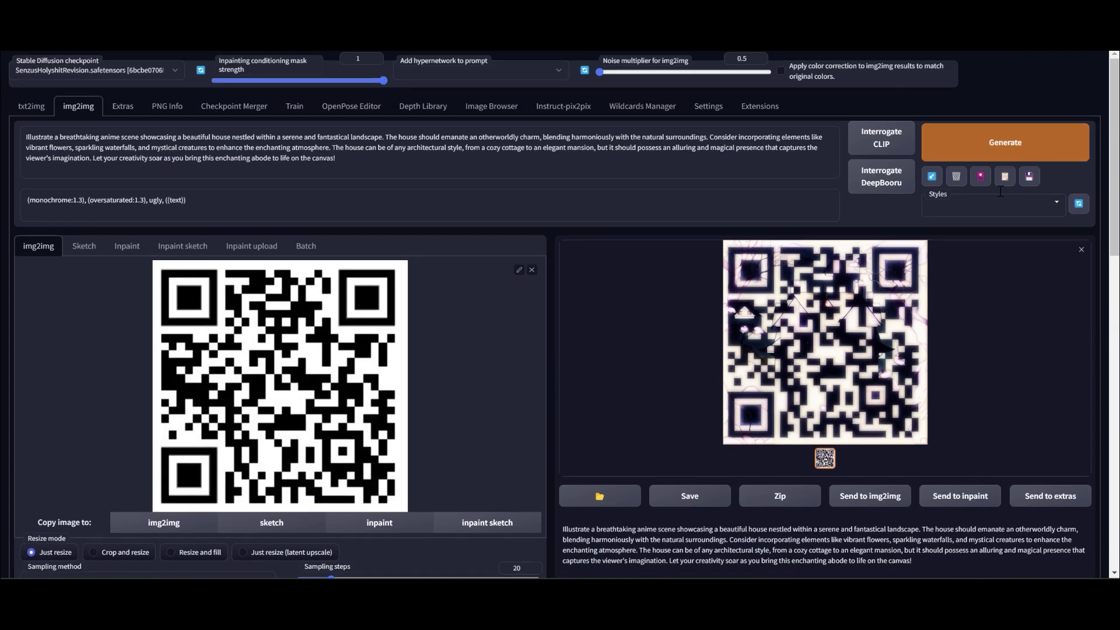
scroll(479, 299, down, 6)
scroll(480, 294, down, 7)
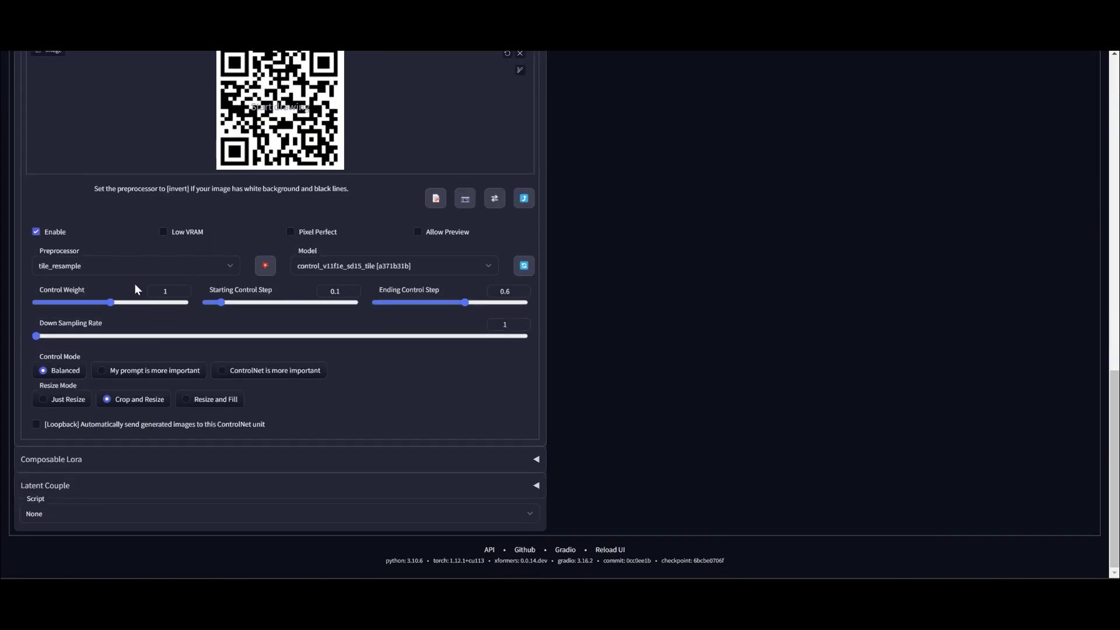
drag(106, 302, 103, 300)
scroll(233, 235, up, 1)
scroll(234, 234, up, 4)
click(141, 267)
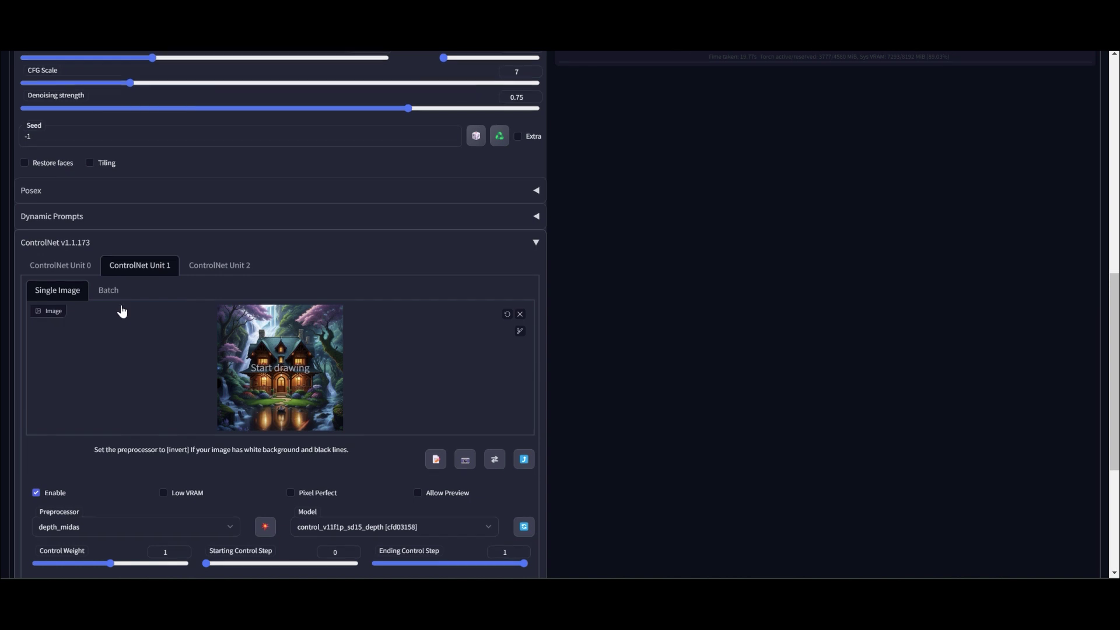
scroll(121, 304, down, 2)
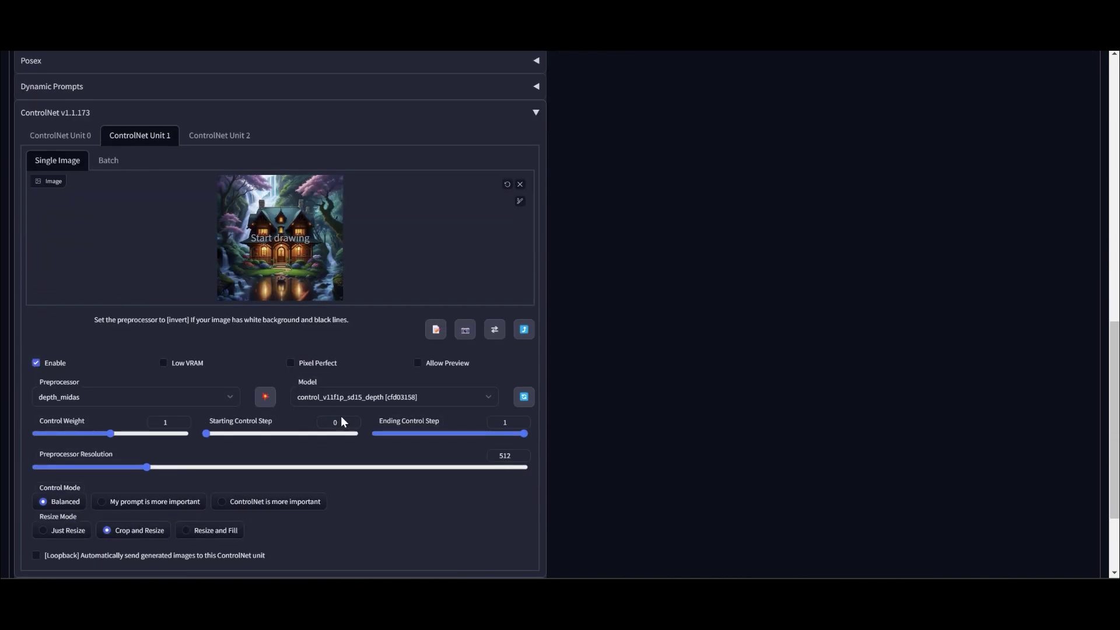
click(64, 139)
Step: Generate an image with the adjusted tile weight and control steps, and inspect it at full size
scroll(700, 292, up, 10)
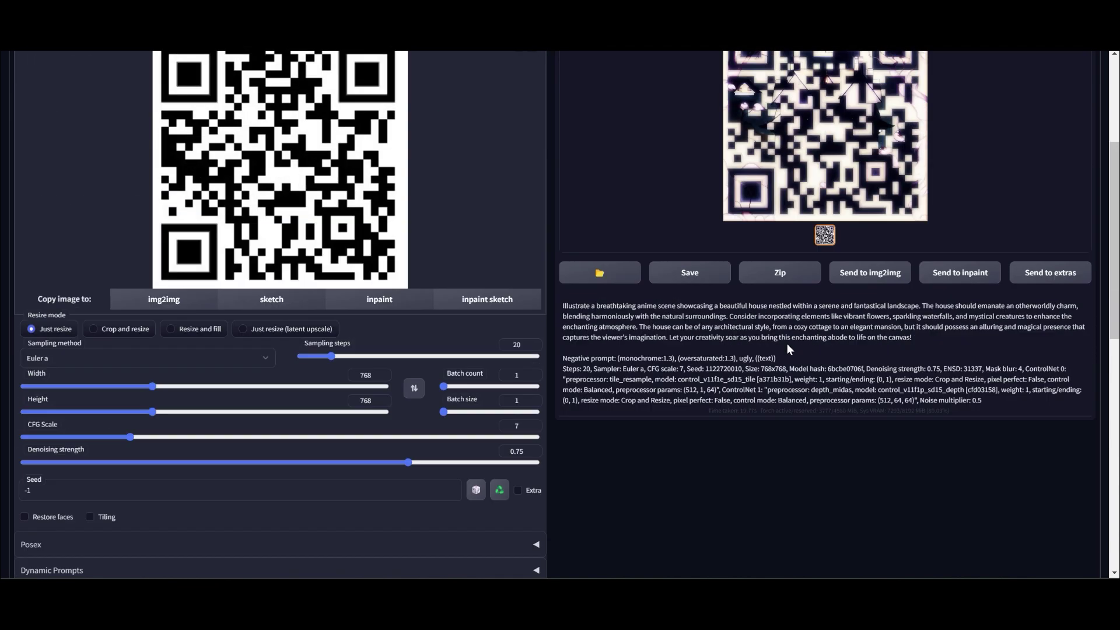
click(942, 146)
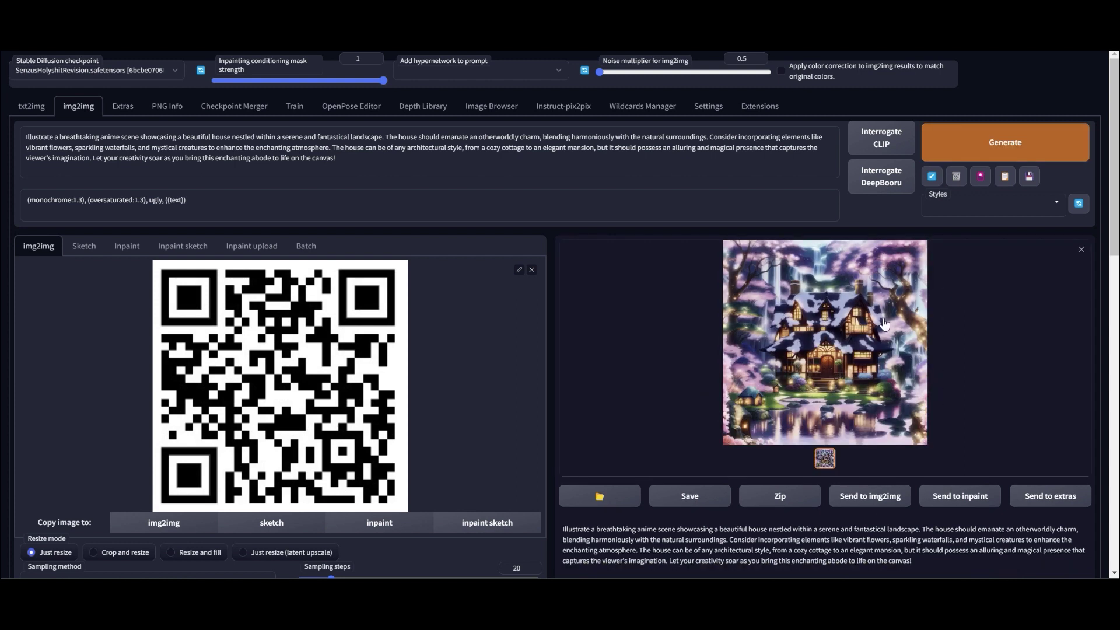
click(824, 337)
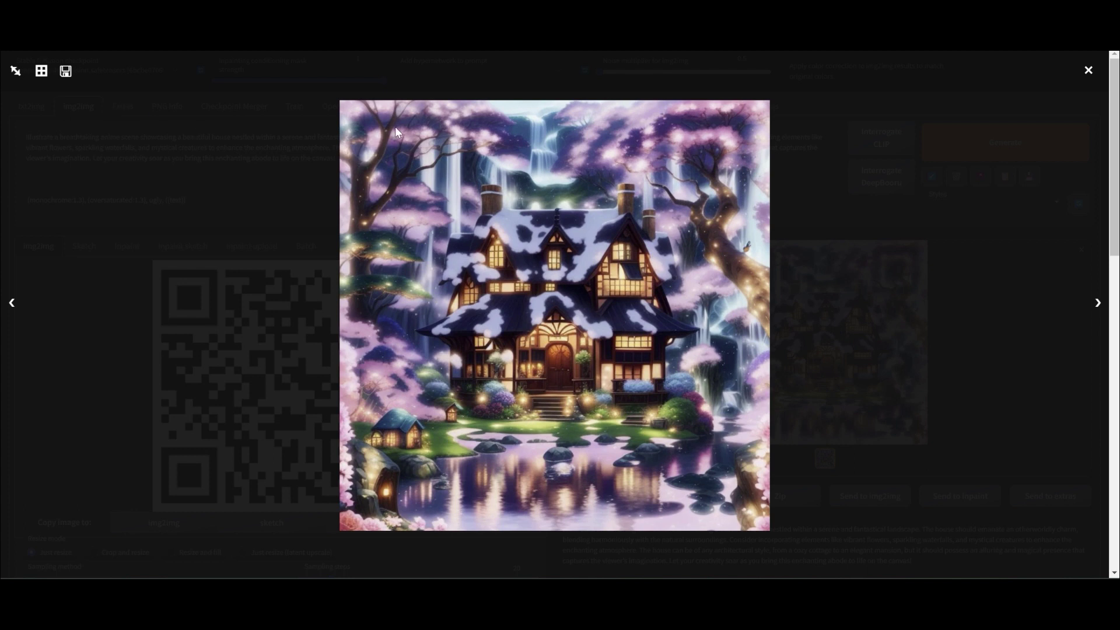
click(281, 277)
Step: Set ControlNet Unit 0's starting control step to 0.07 and its ending control step to 0.68
scroll(309, 285, down, 15)
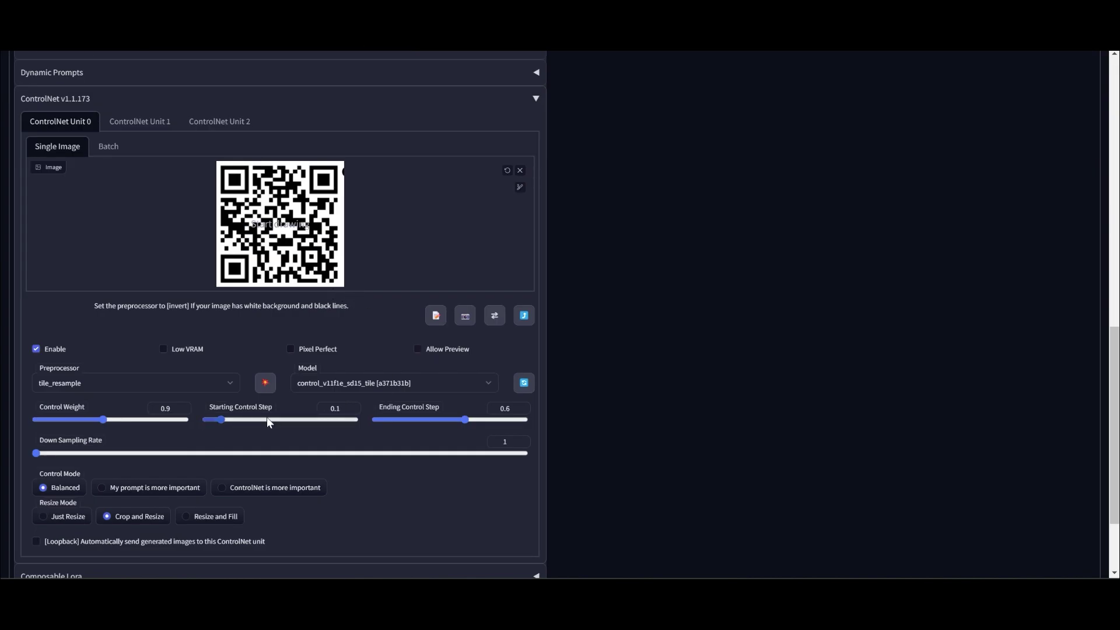
click(219, 418)
drag(217, 418, 216, 418)
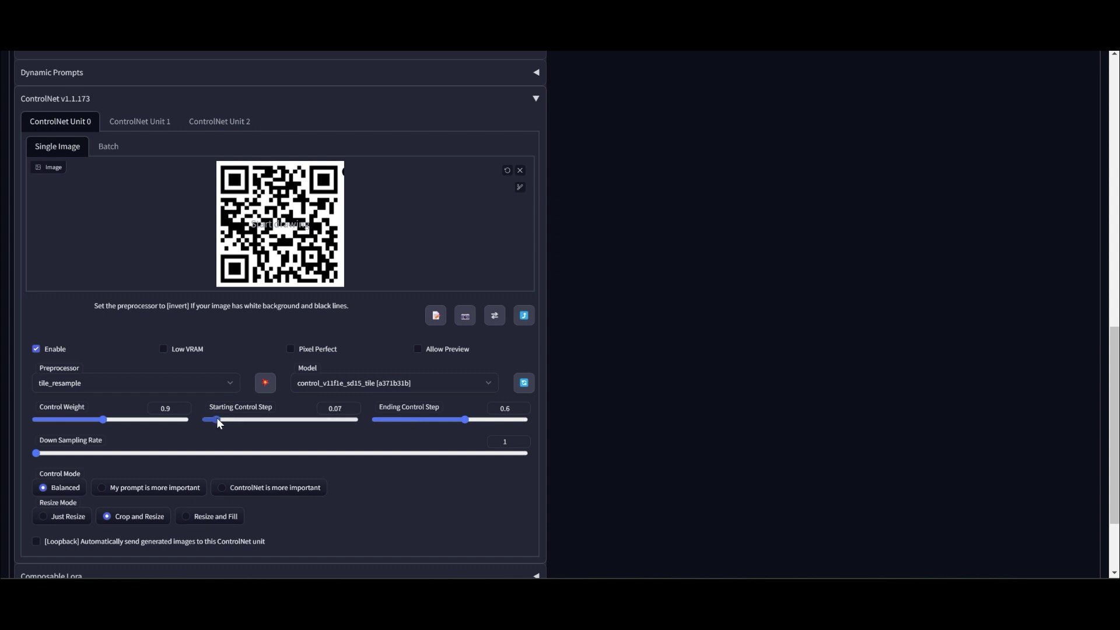
click(476, 421)
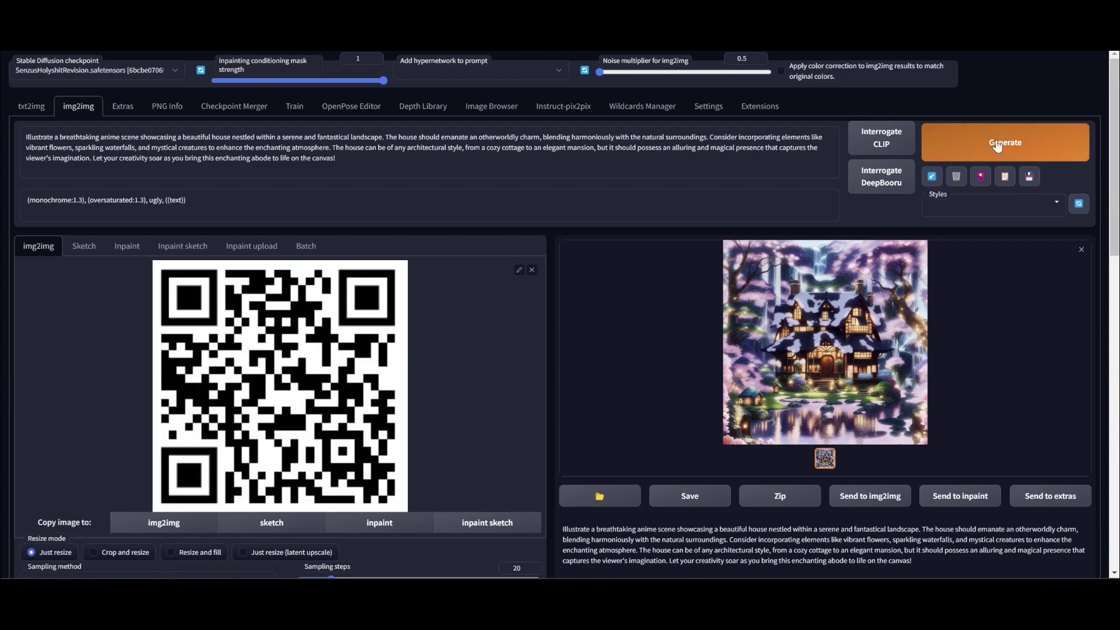
Step: Generate another house image from the QR code and compare the full-size versions
click(998, 146)
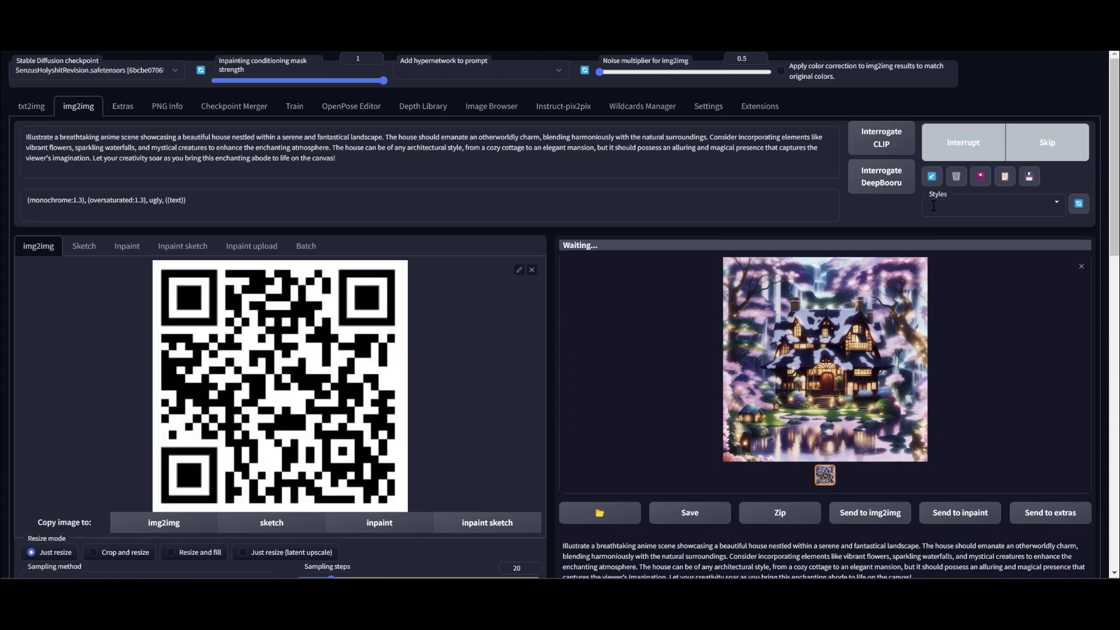
click(807, 390)
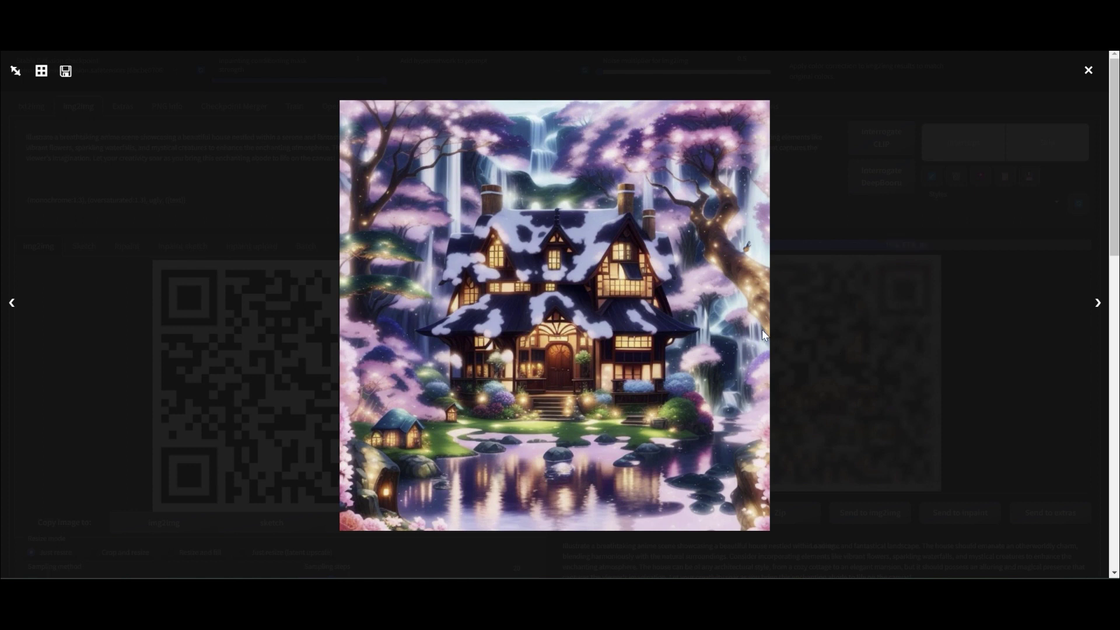
click(853, 310)
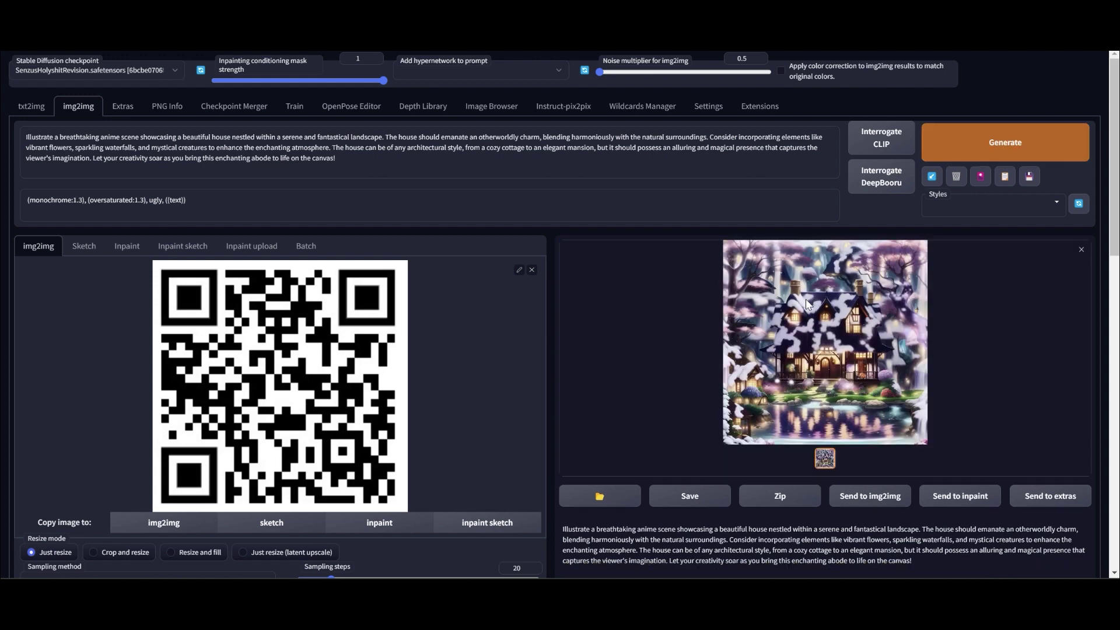
click(783, 310)
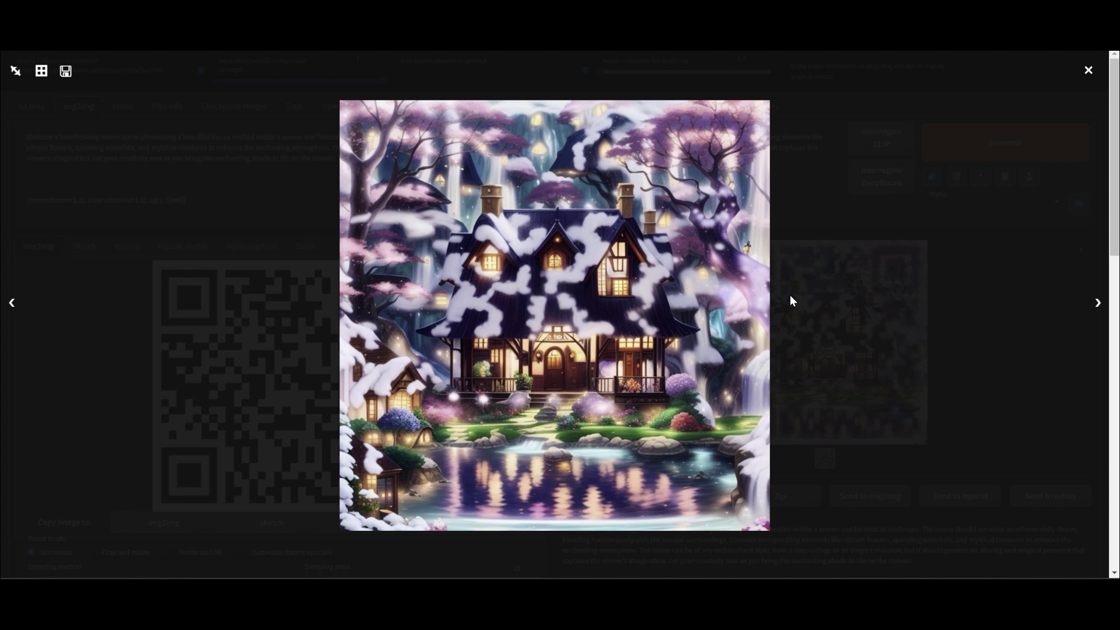
click(790, 295)
Step: Set ControlNet Unit 0's ending control step to 0.84 and generate a new image
scroll(456, 369, down, 15)
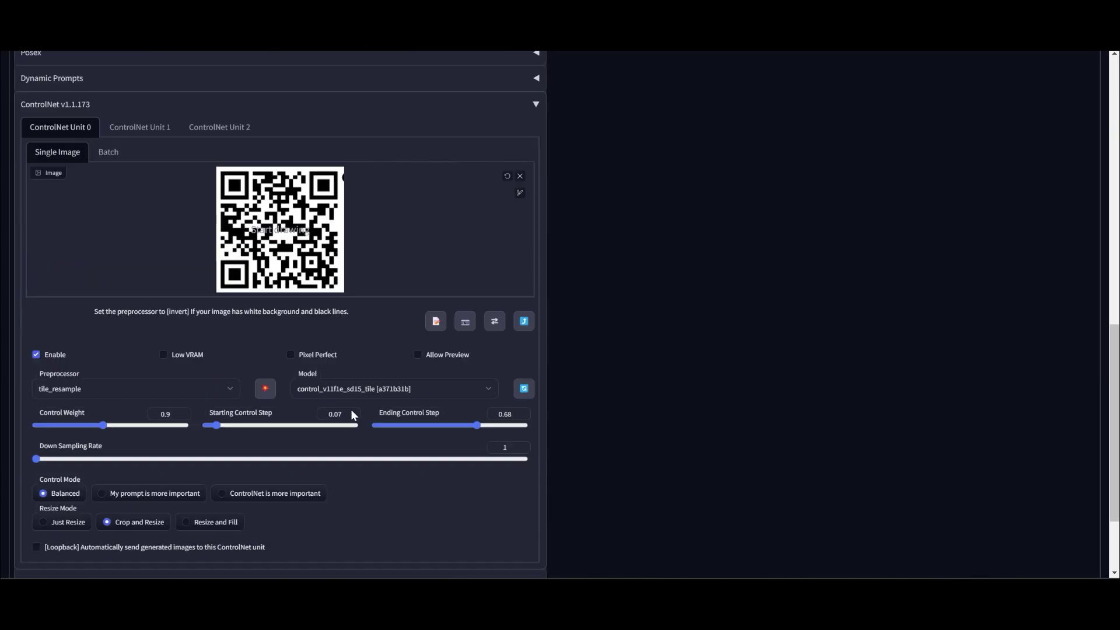
drag(477, 302, 500, 304)
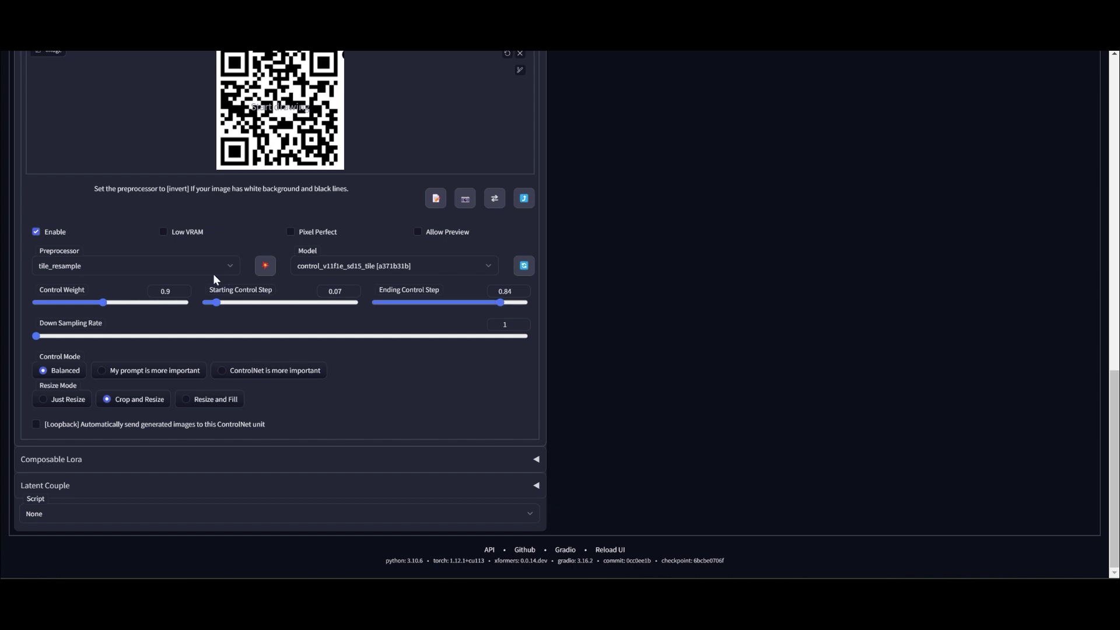
scroll(762, 251, up, 15)
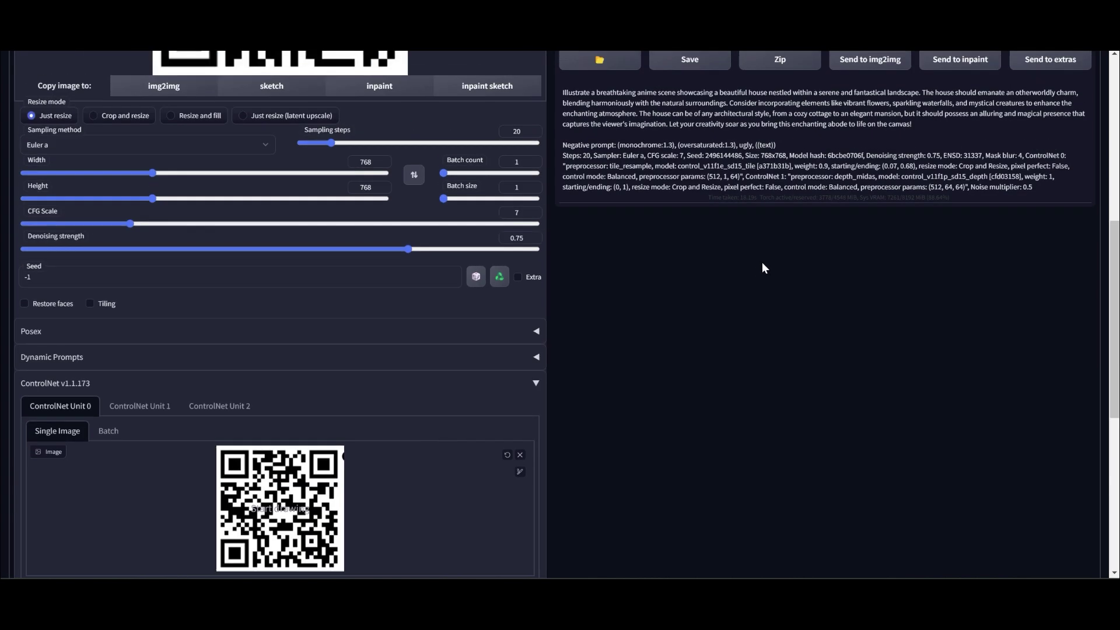
click(941, 142)
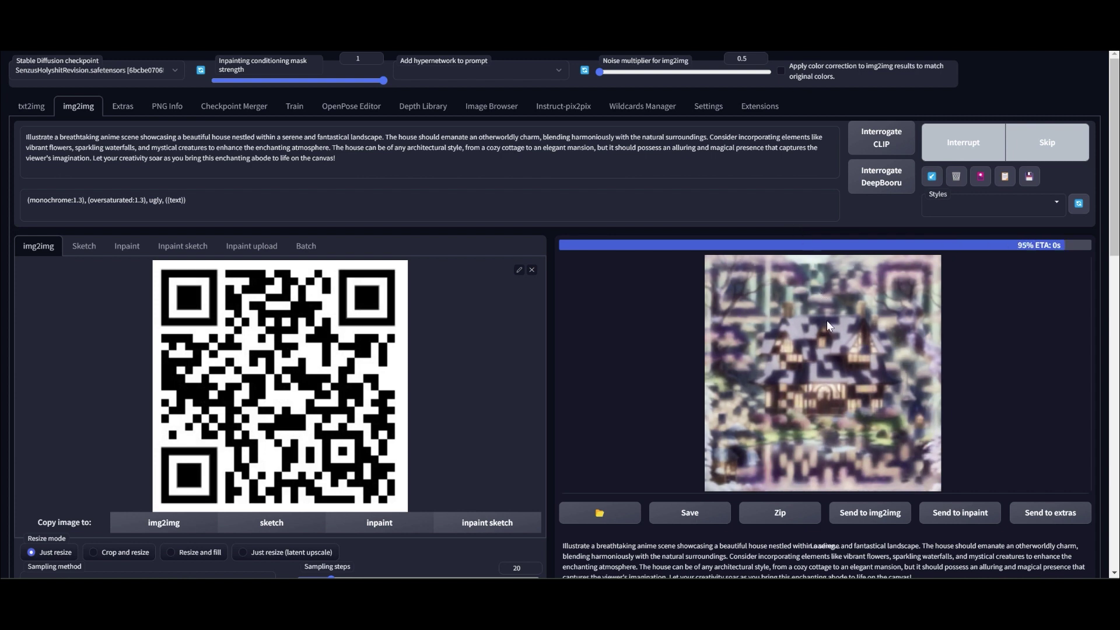
Step: Inspect the newly generated house image at full size for how well the QR pattern blends in
click(830, 339)
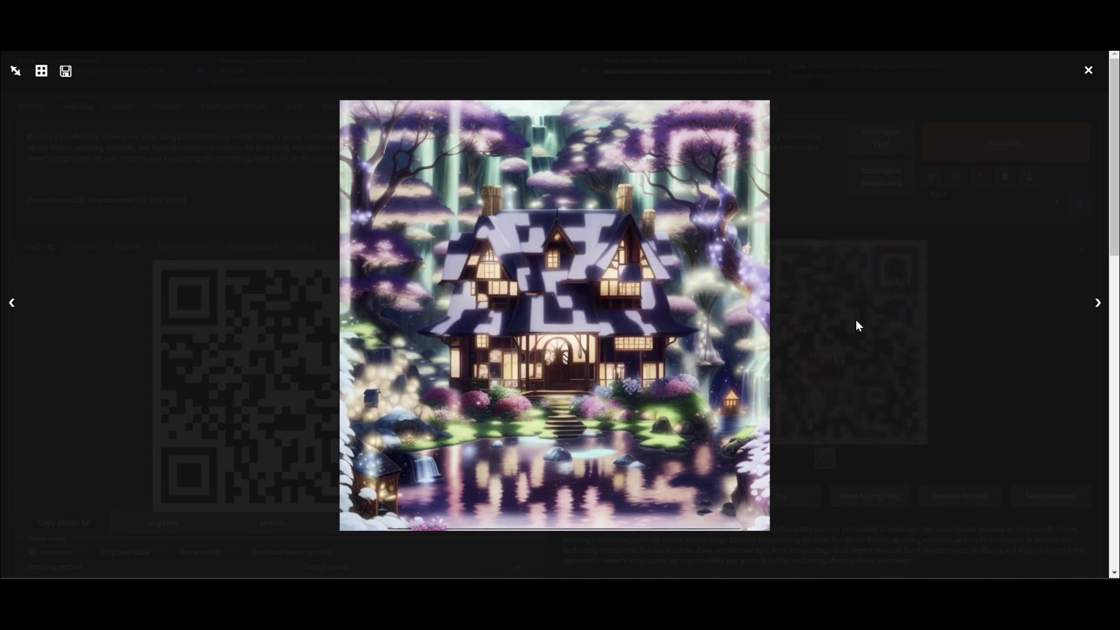
click(856, 320)
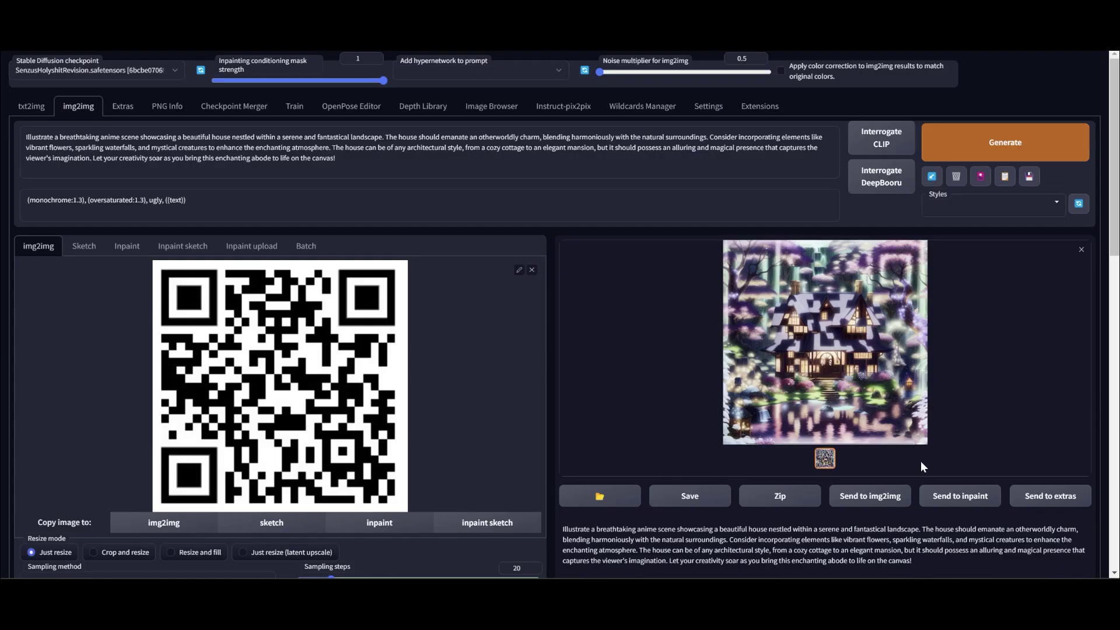
click(895, 392)
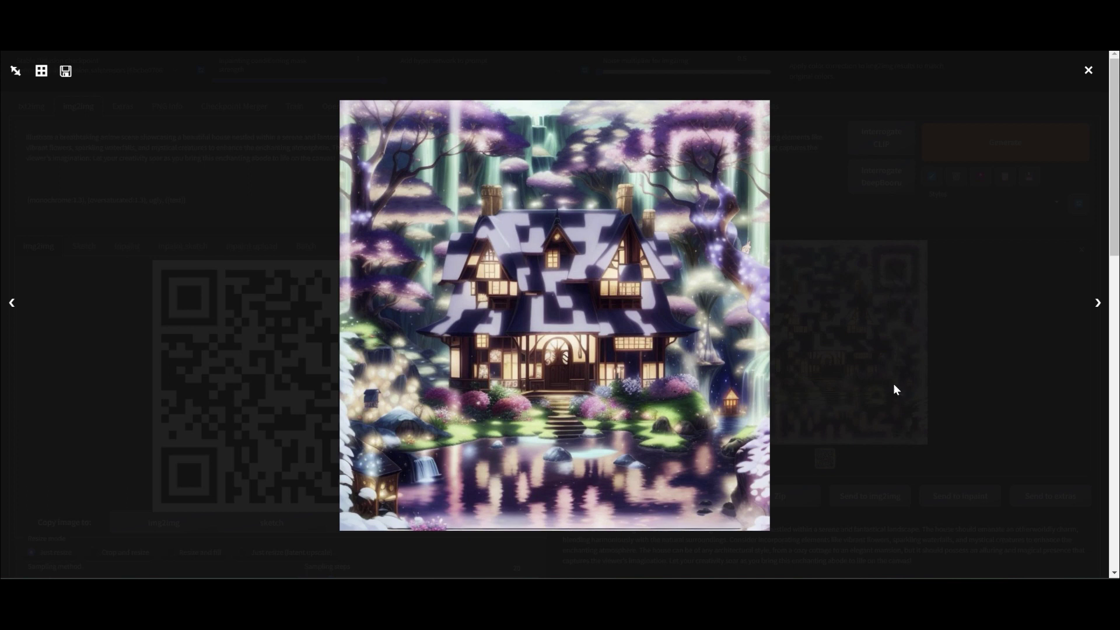
click(894, 382)
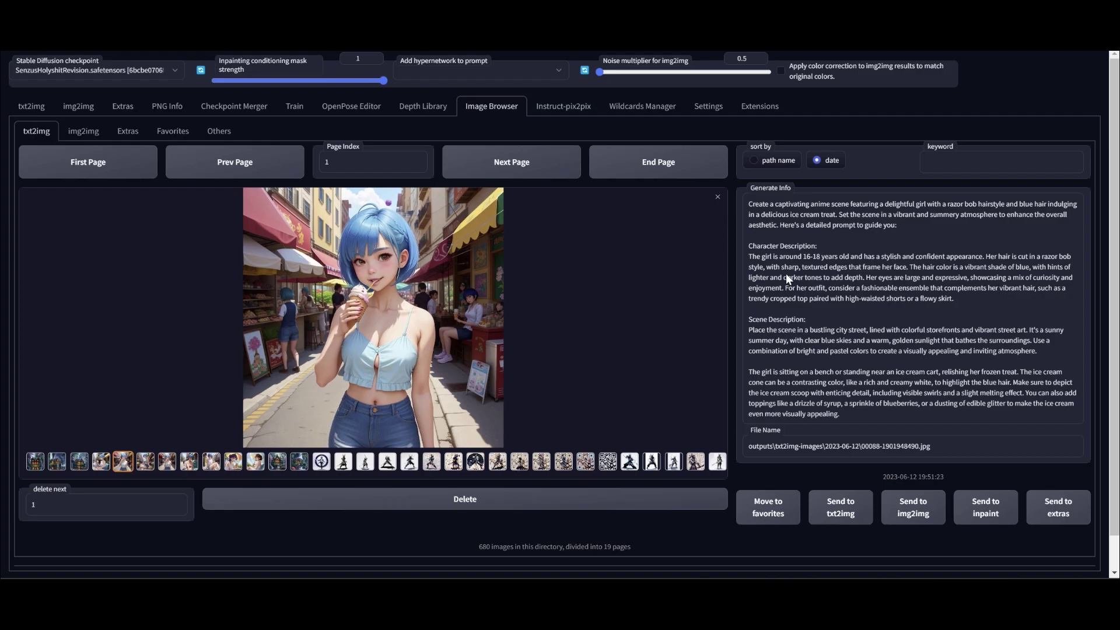
Step: Copy the blue-haired girl image's prompt from the Image Browser and replace the img2img prompt with it
drag(748, 200, 955, 366)
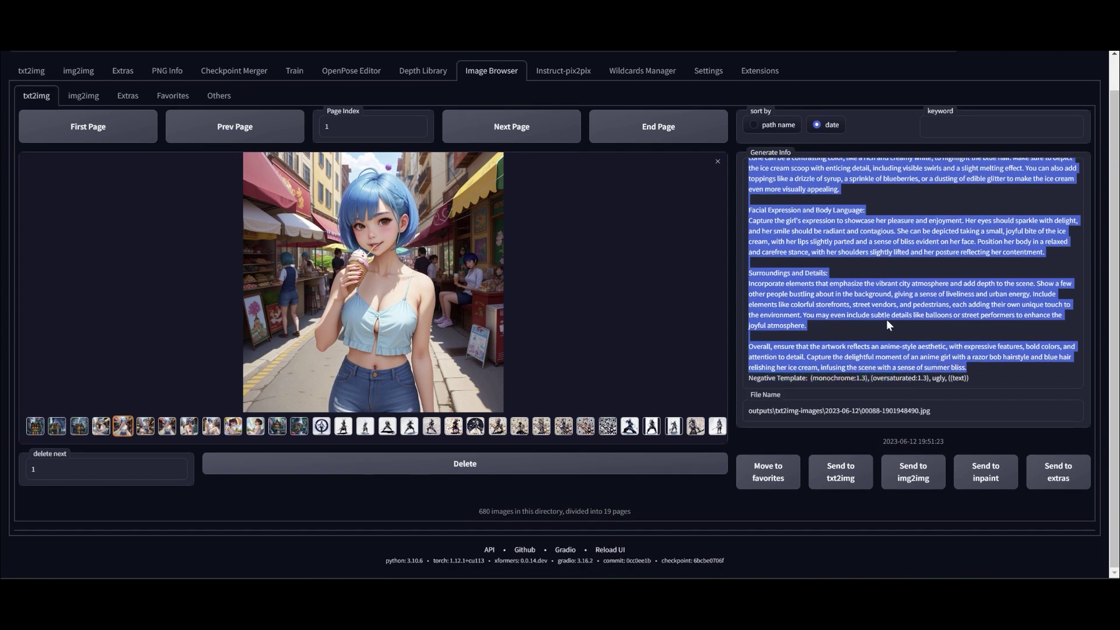
click(34, 72)
click(81, 78)
click(346, 130)
key(ctrl+a)
key(ctrl+v)
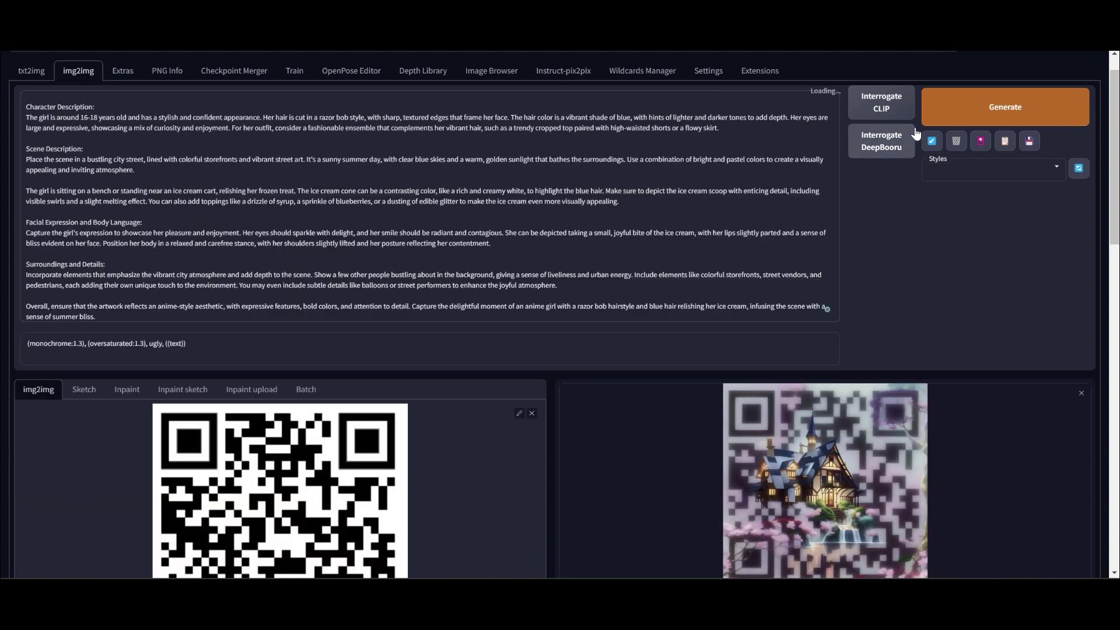
Step: Generate the QR code image with the girl prompt, checking the ControlNet Unit 0 settings
key(ctrl+Return)
scroll(752, 300, down, 9)
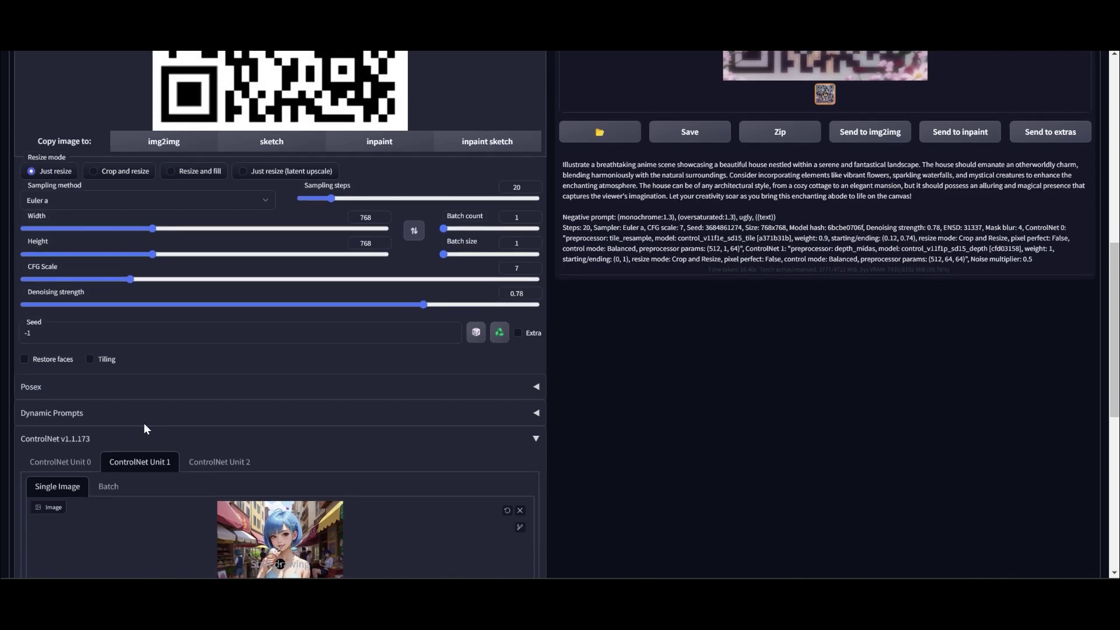
click(75, 462)
scroll(758, 303, up, 7)
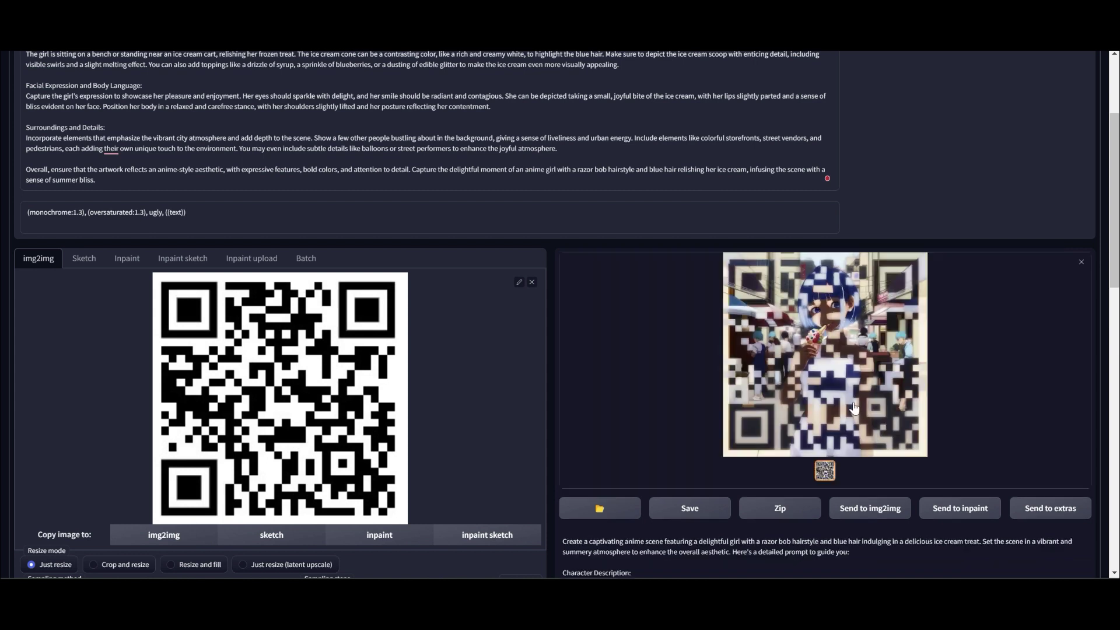
Step: Inspect the generated girl QR image at full size and review the img2img settings used for it
click(855, 409)
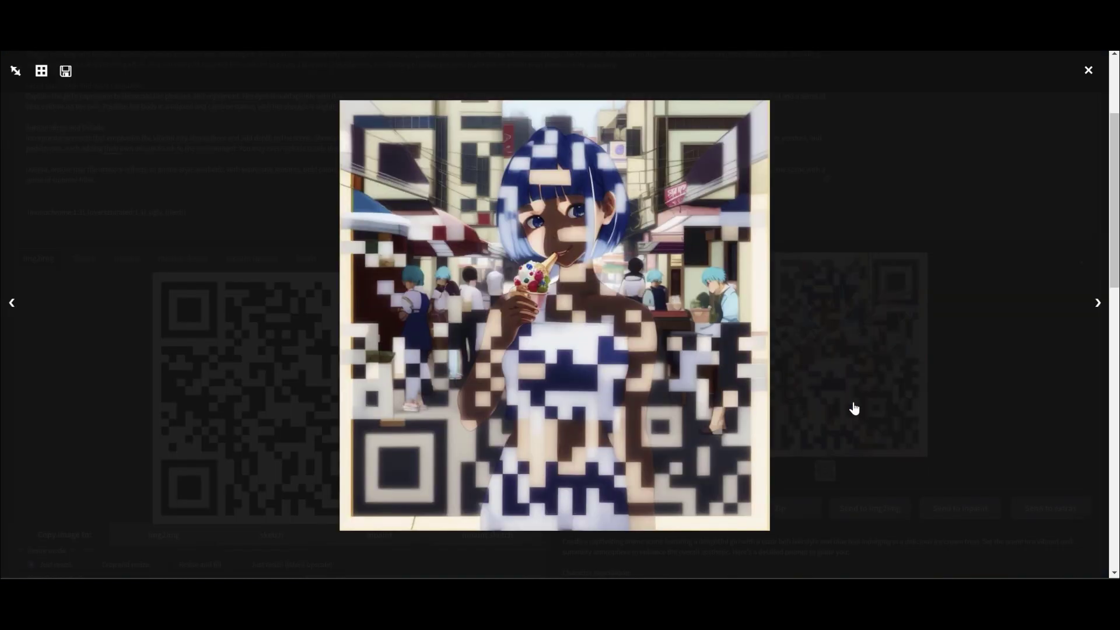
click(884, 379)
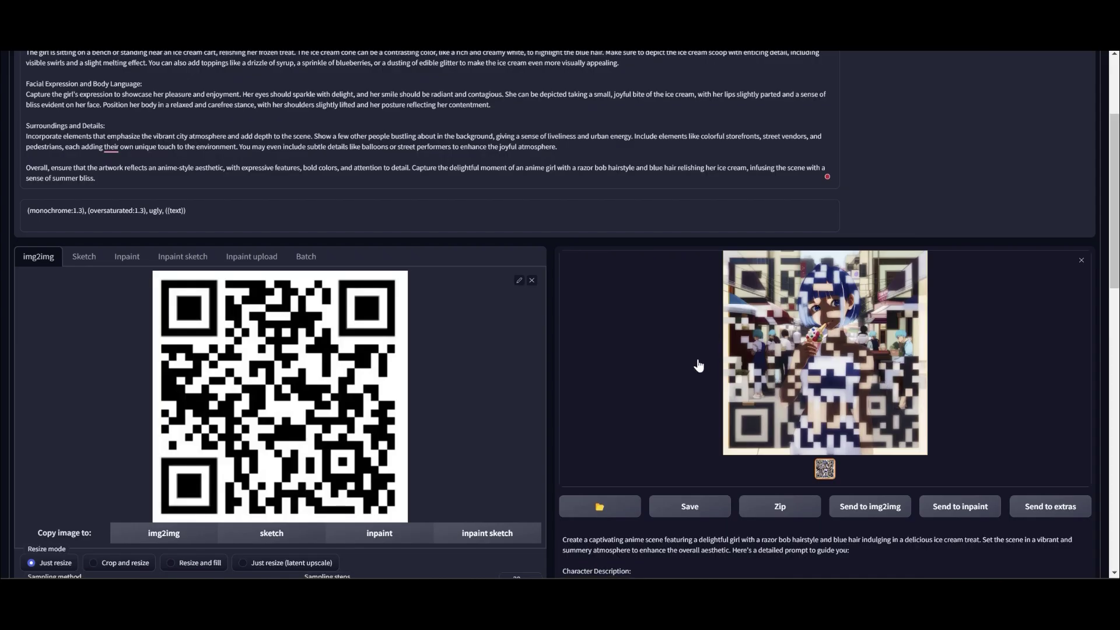
scroll(646, 362, down, 10)
scroll(776, 210, up, 10)
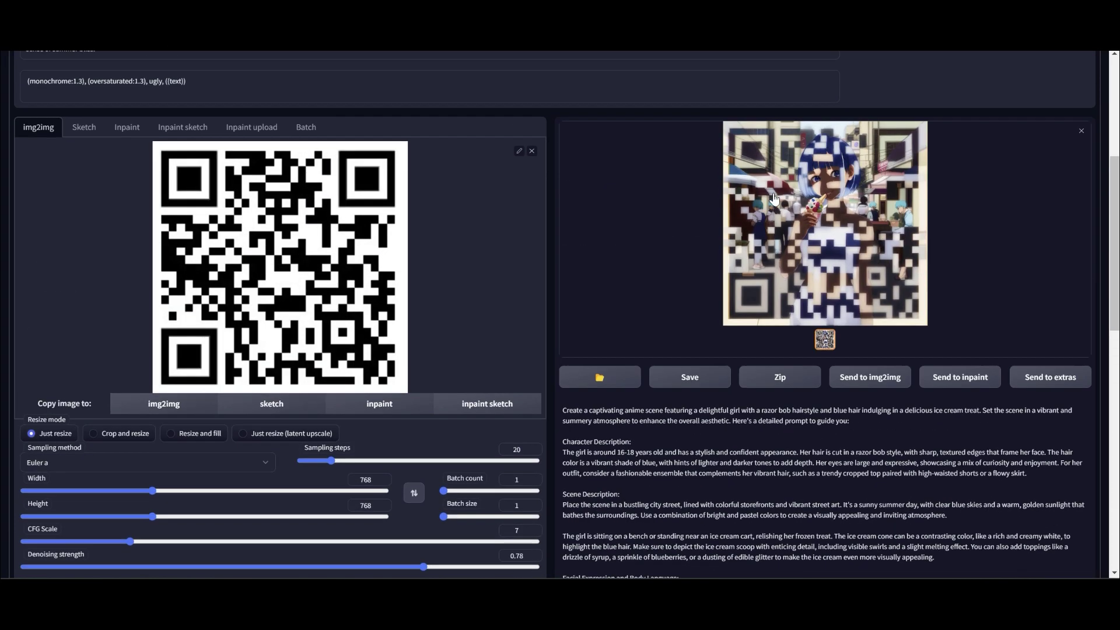
click(775, 195)
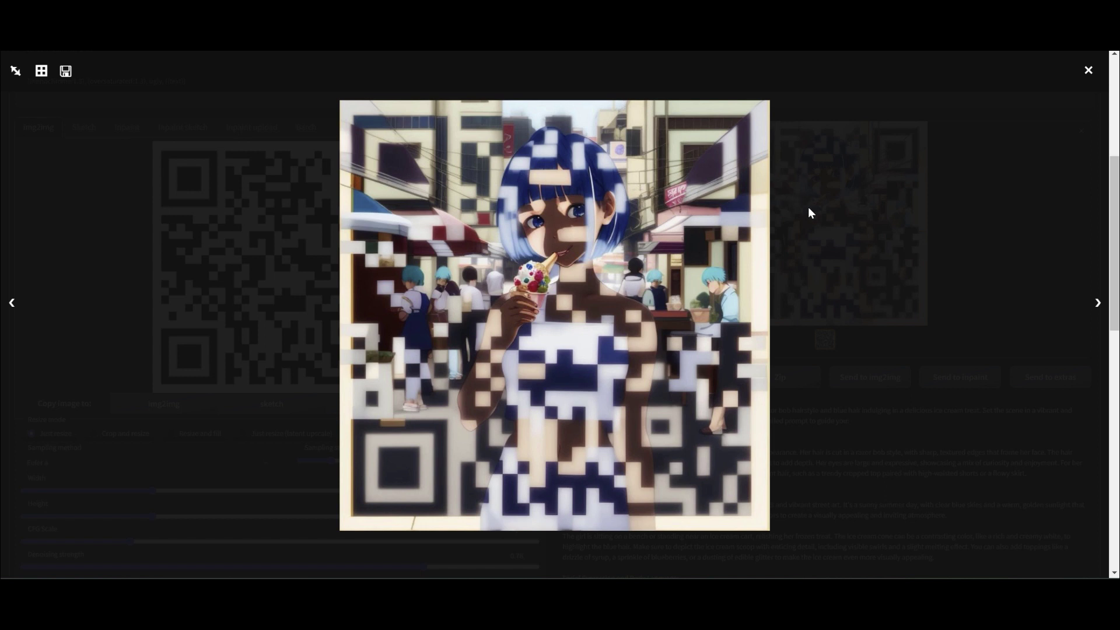
click(868, 279)
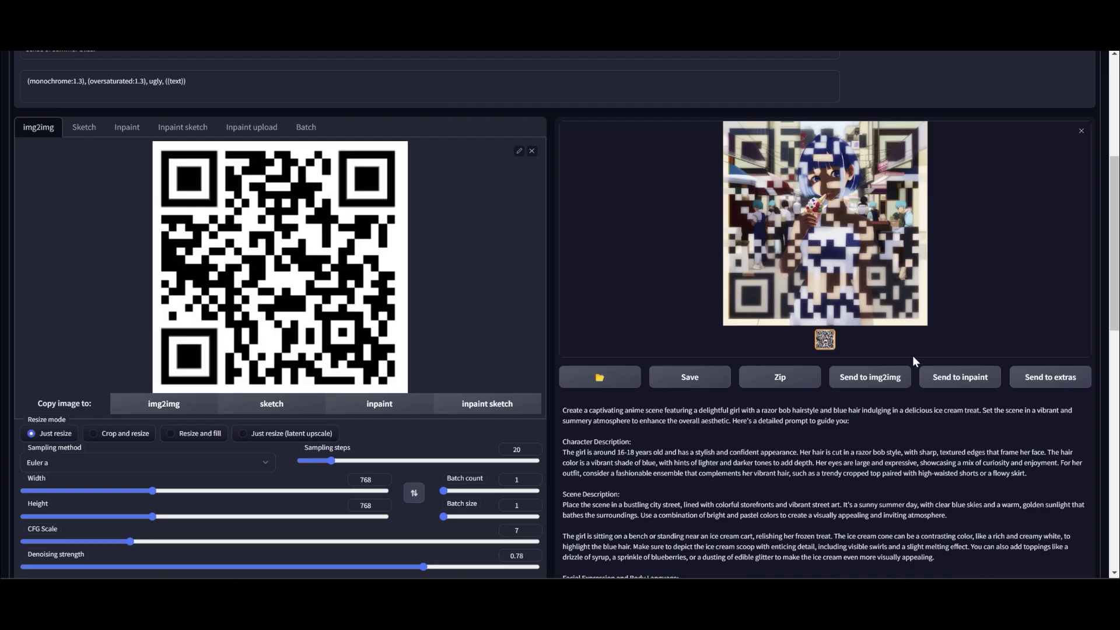
Step: Send the girl QR image to inpainting with its three corner markers masked and Inpaint not masked active, check the settings, and generate it
click(968, 377)
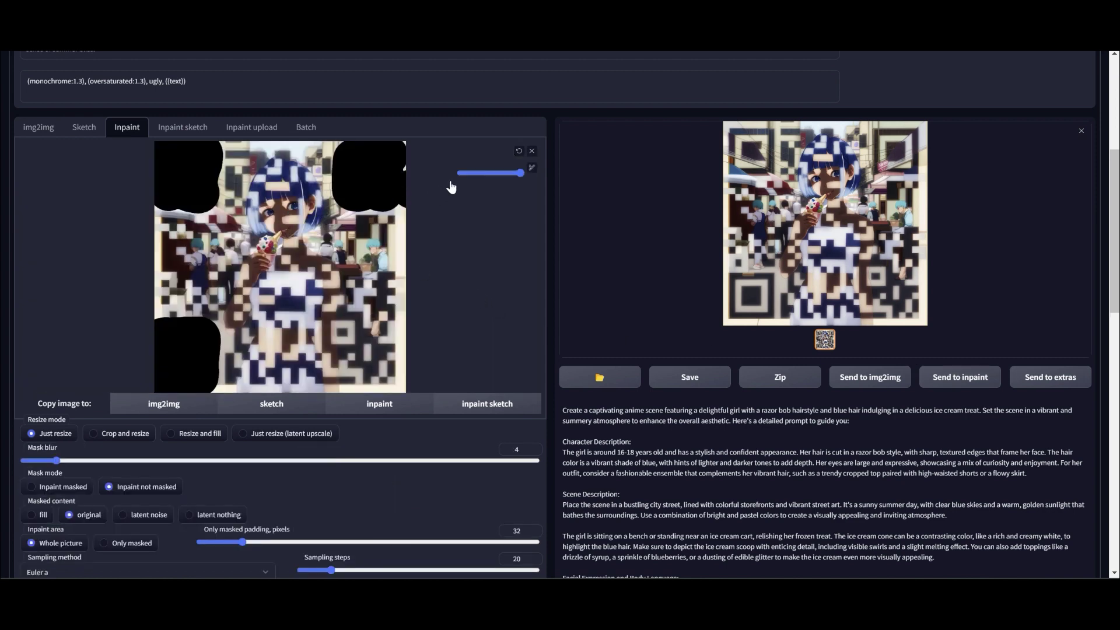
scroll(503, 249, down, 5)
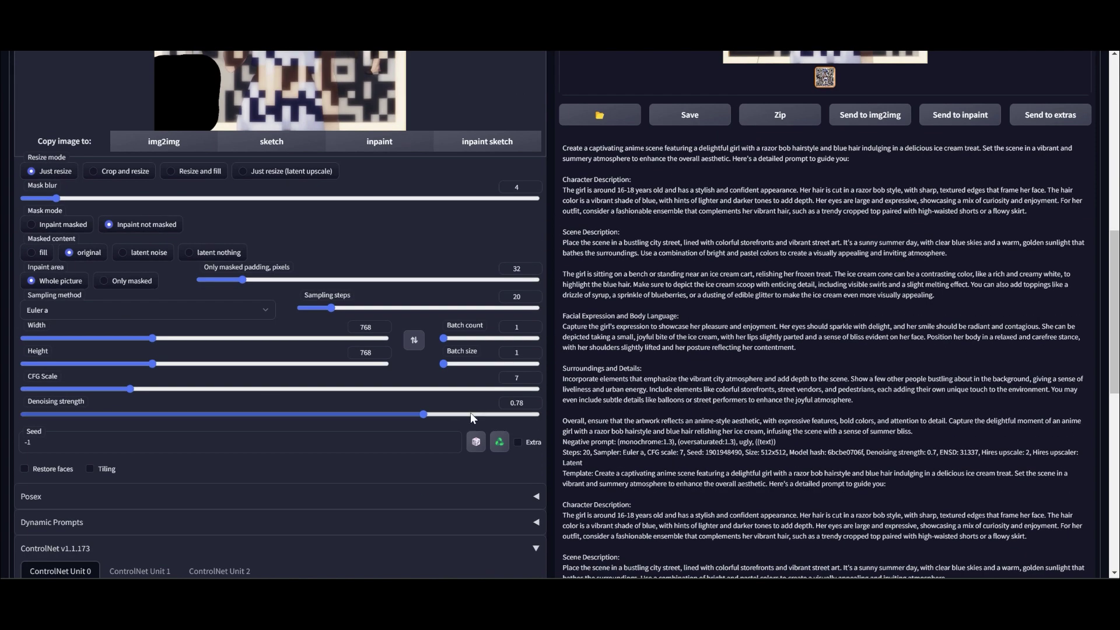
scroll(545, 366, down, 9)
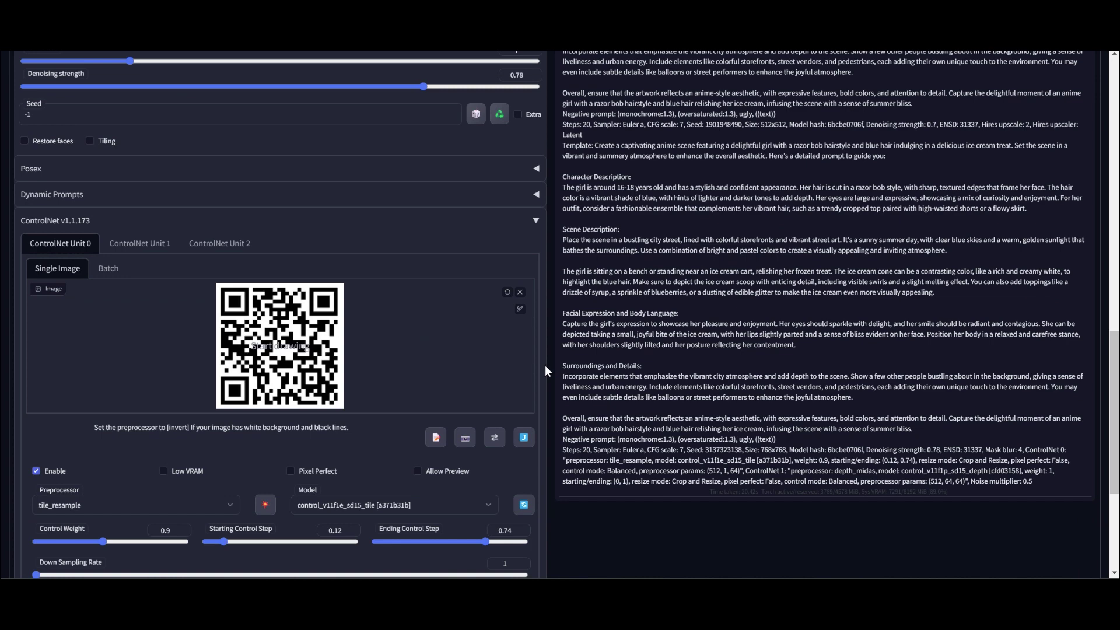
scroll(650, 405, up, 15)
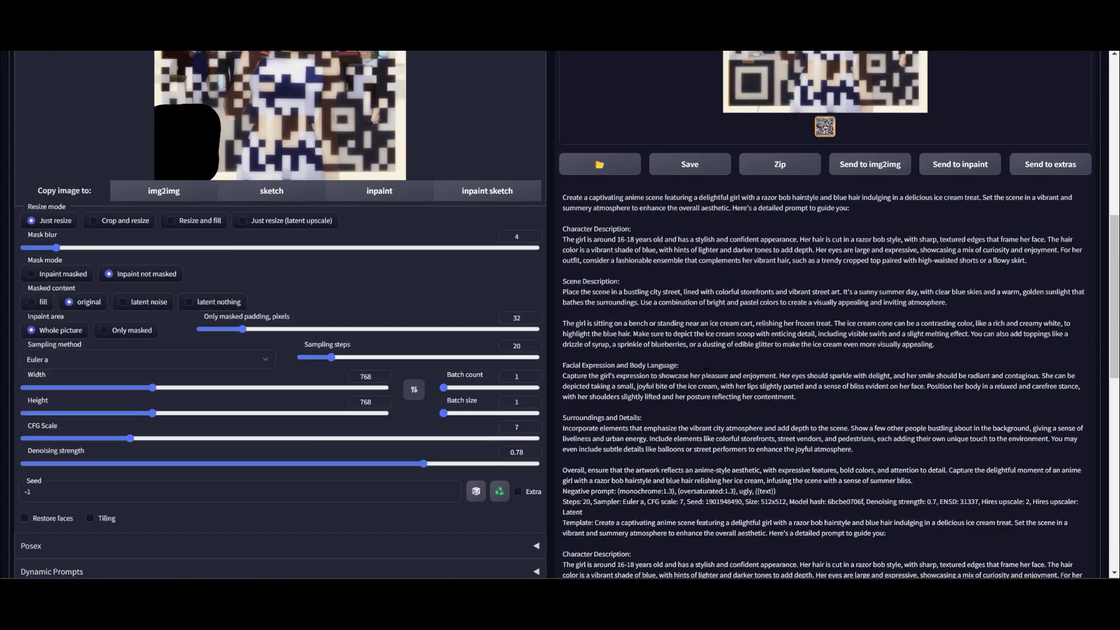
key(ctrl+Return)
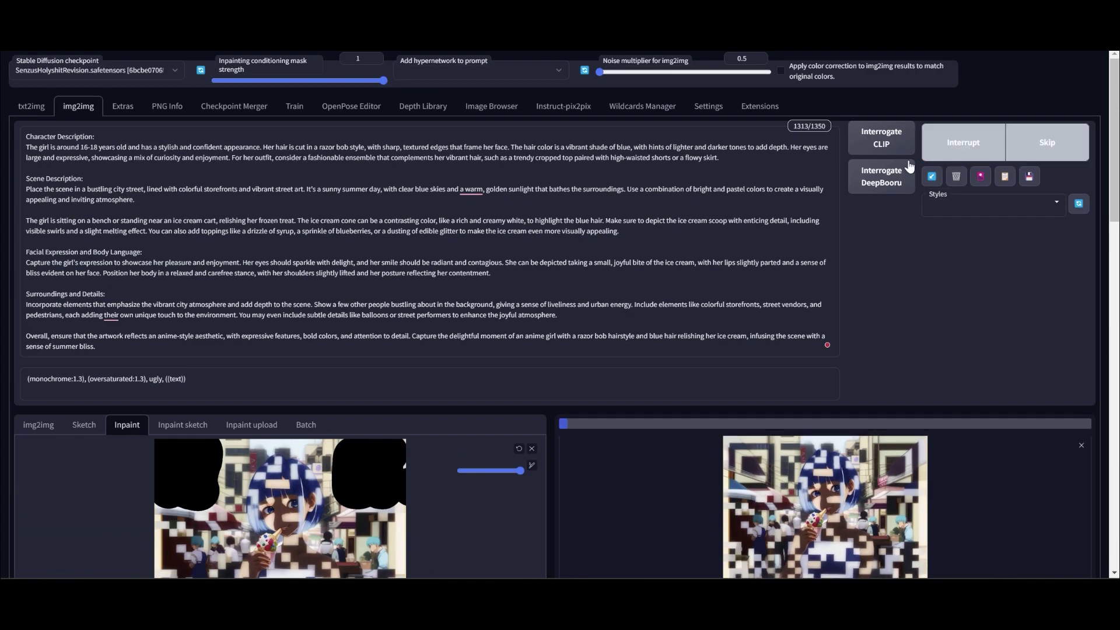
Step: Lower the Ending Control Step of ControlNet Unit 0 to 0.61
scroll(633, 282, down, 6)
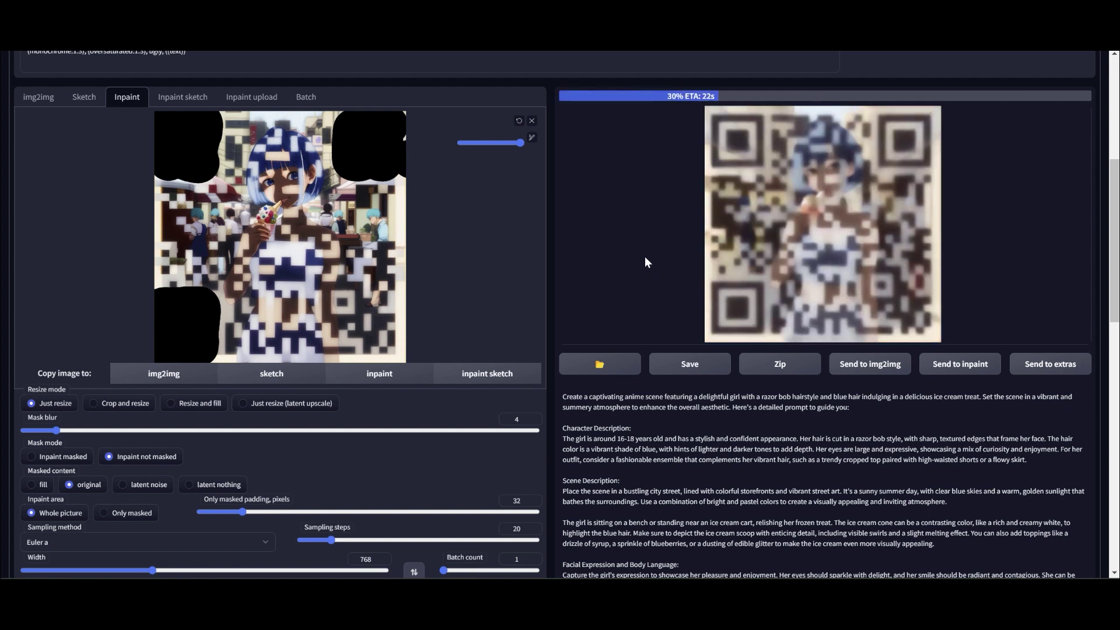
scroll(646, 257, down, 5)
scroll(539, 324, down, 7)
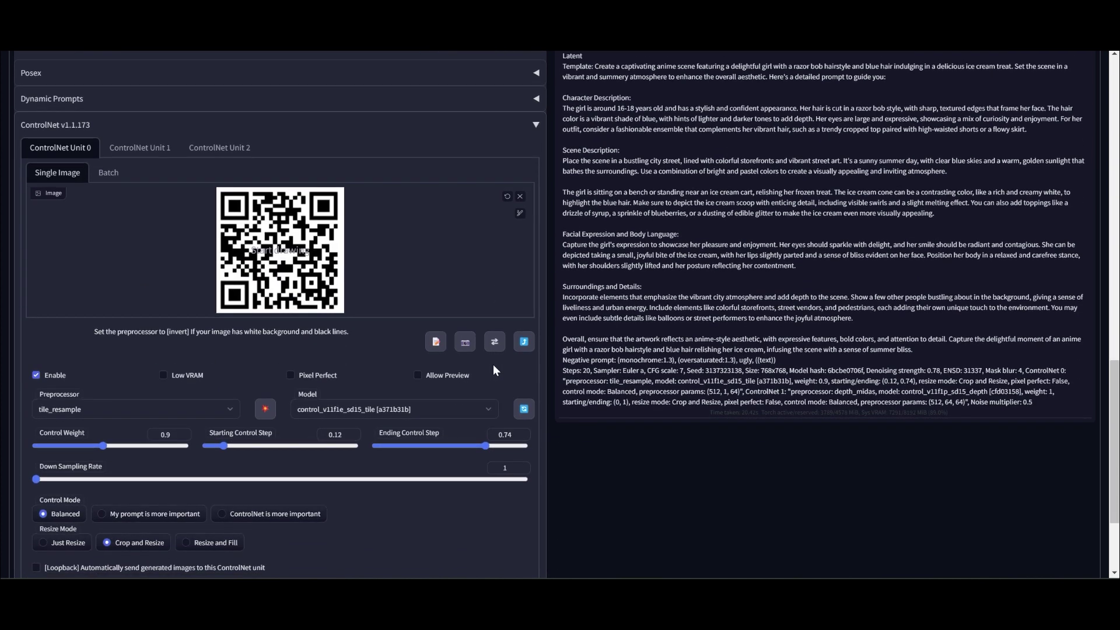
drag(482, 445, 475, 445)
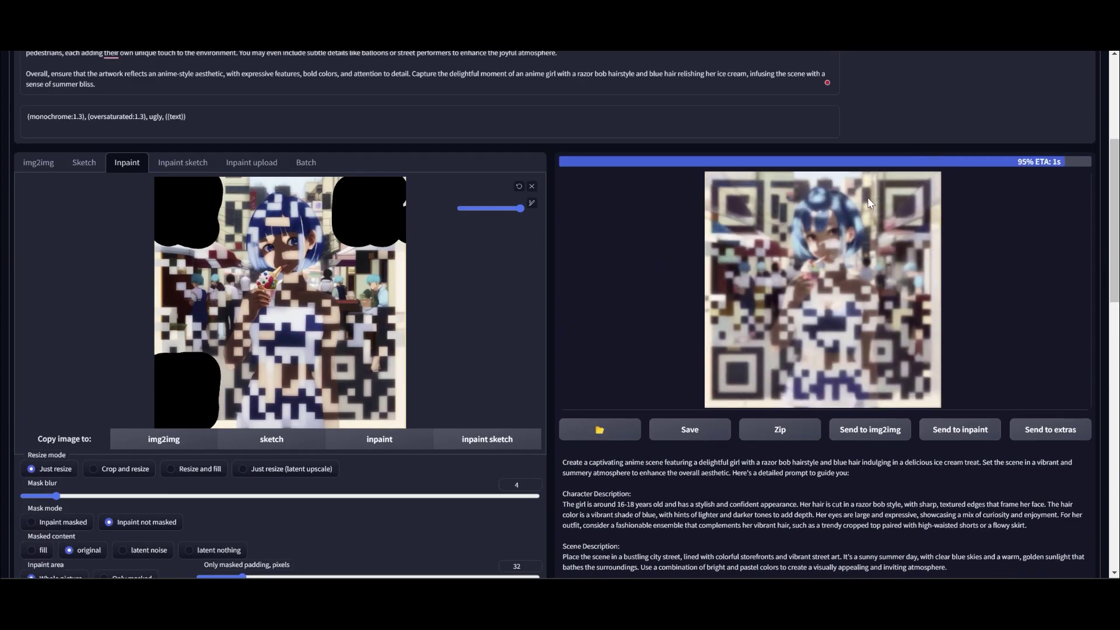
Step: Inspect the inpainted girl image at full size and generate again with the lowered ending control step
click(870, 225)
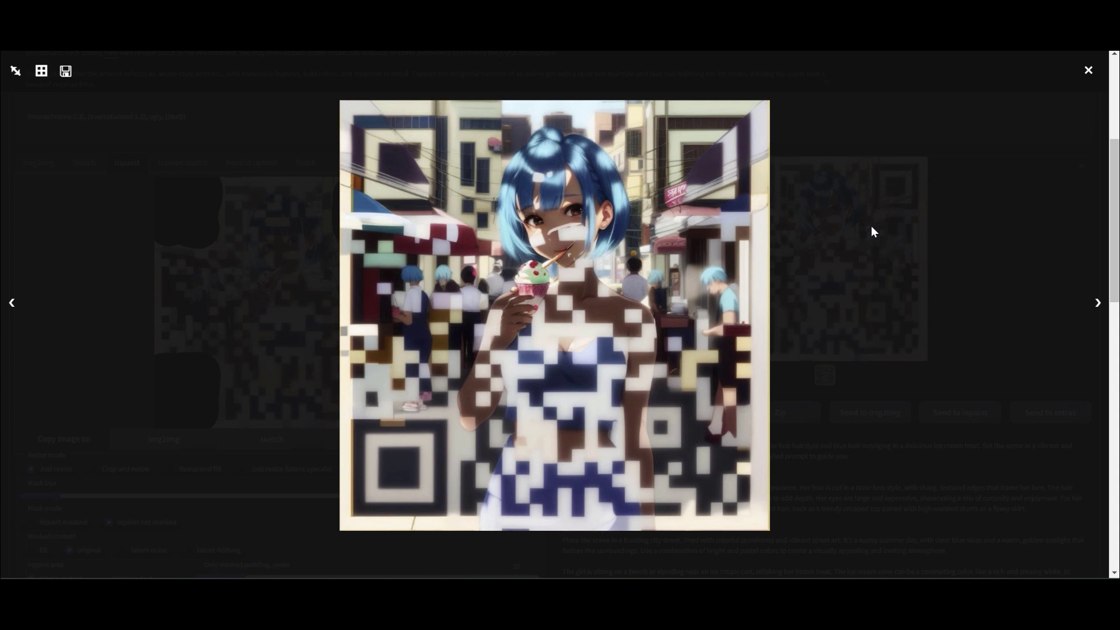
click(870, 226)
scroll(933, 187, up, 5)
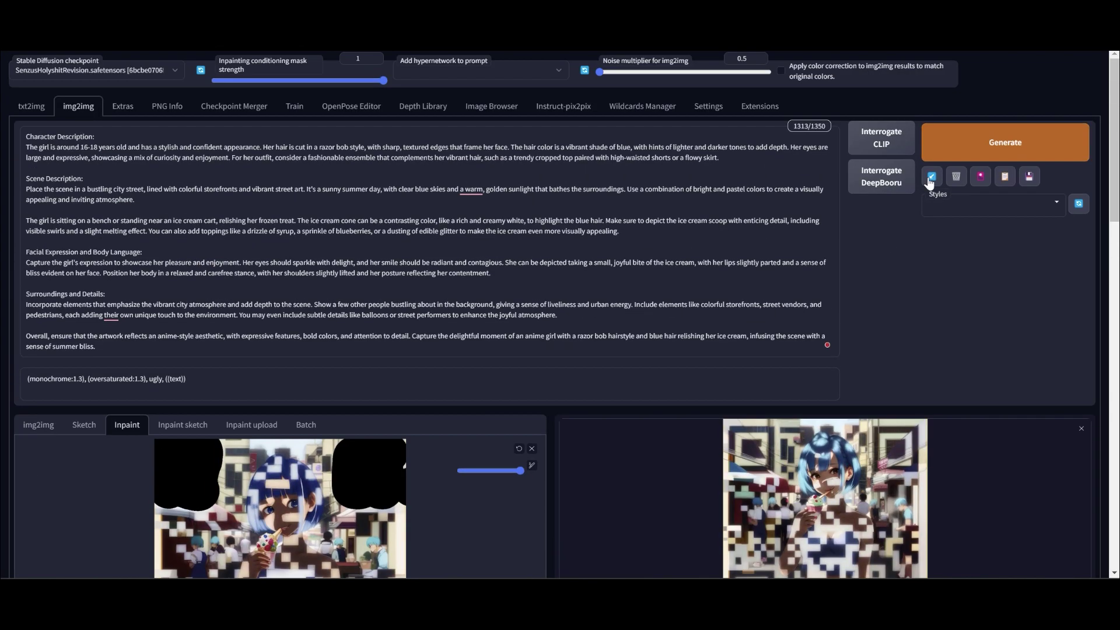
click(946, 146)
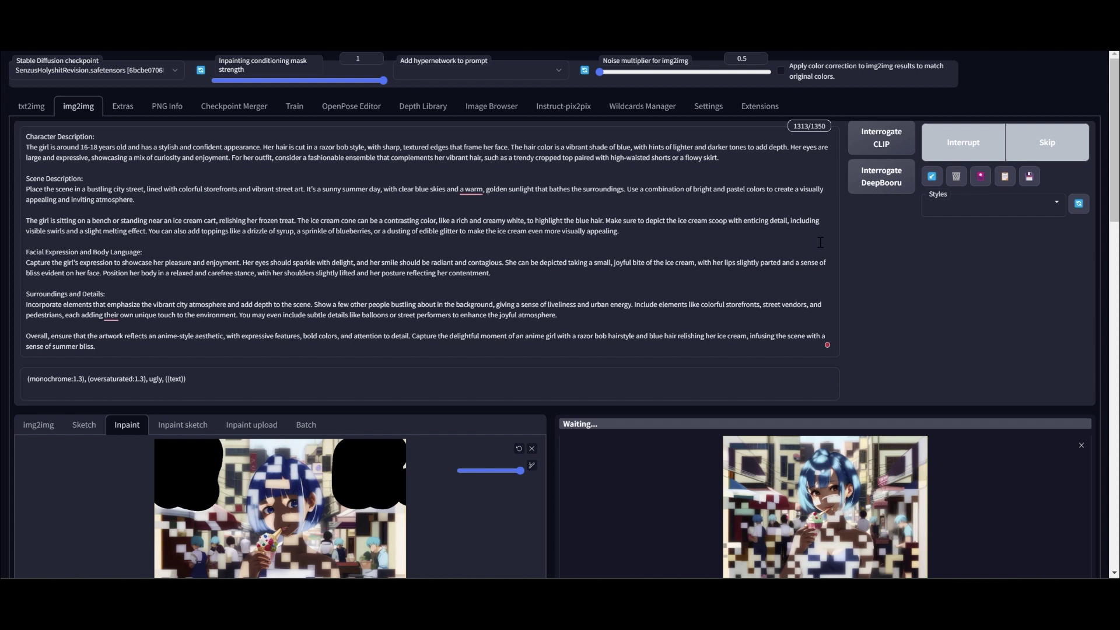
Step: Inspect the second inpainted girl image at full size for how well the face and pattern blend
scroll(806, 300, down, 2)
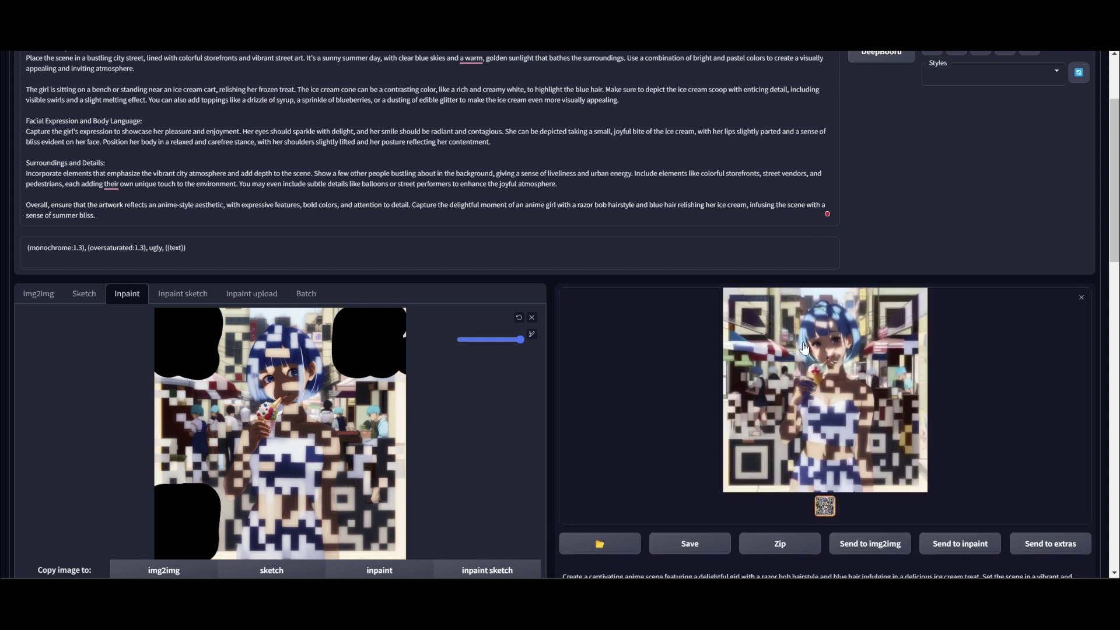
click(838, 322)
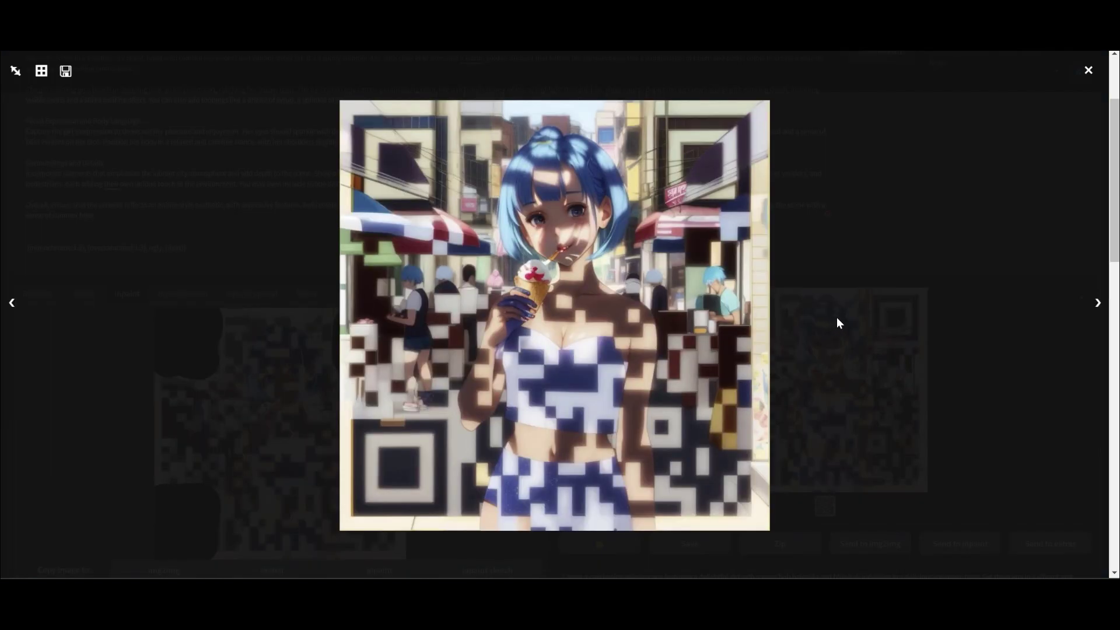
click(895, 293)
Step: Set the Ending Control Step of ControlNet Unit 0 to 0.63
scroll(709, 274, down, 5)
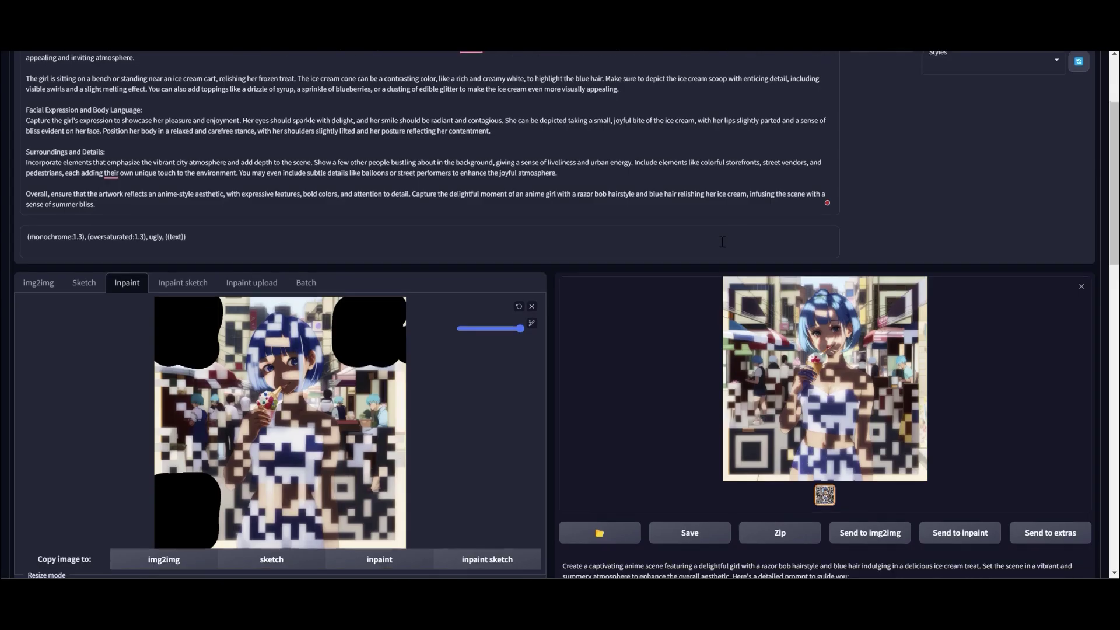
scroll(709, 275, down, 3)
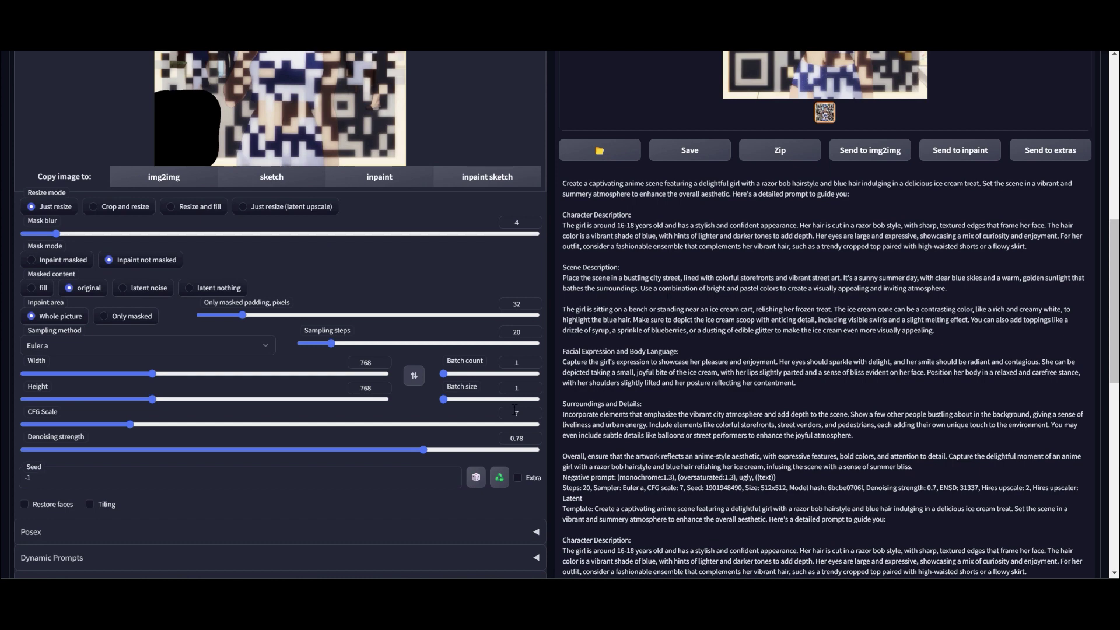
scroll(440, 429, down, 5)
scroll(446, 416, down, 5)
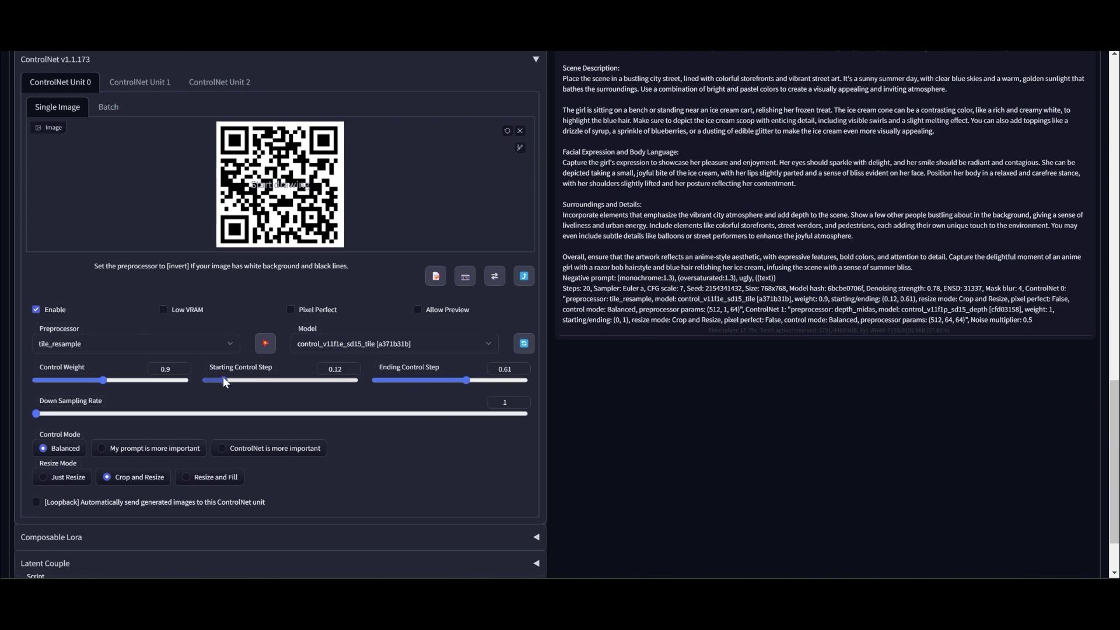
drag(467, 381, 469, 380)
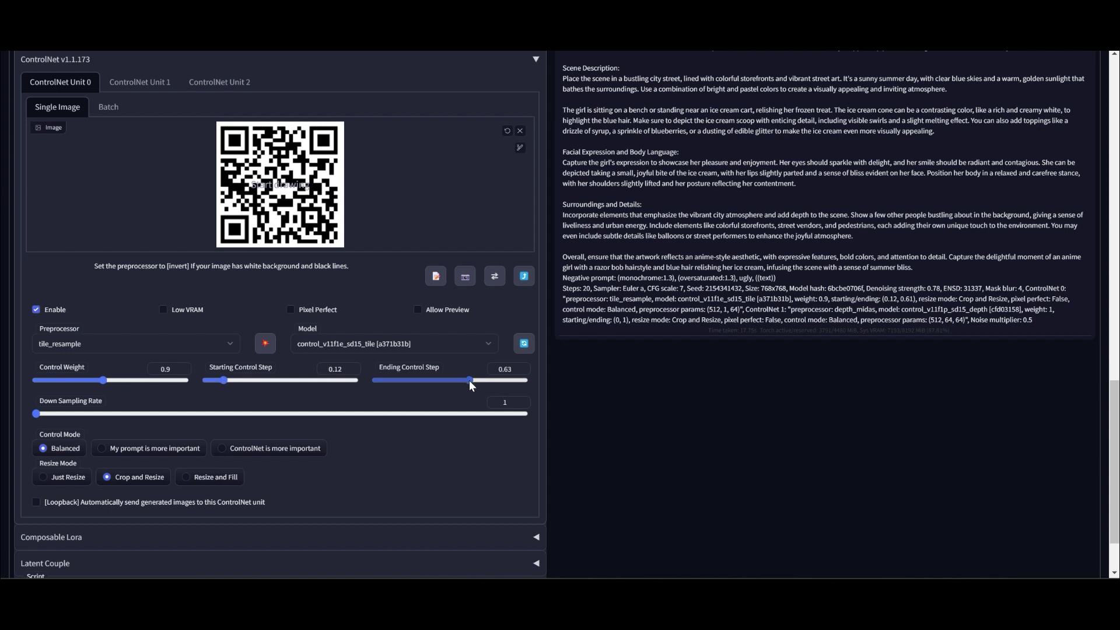
Step: Raise the inpaint denoising strength to 0.8 and generate the girl image again
scroll(593, 382, up, 9)
drag(422, 383, 434, 379)
scroll(461, 378, down, 6)
scroll(643, 405, up, 15)
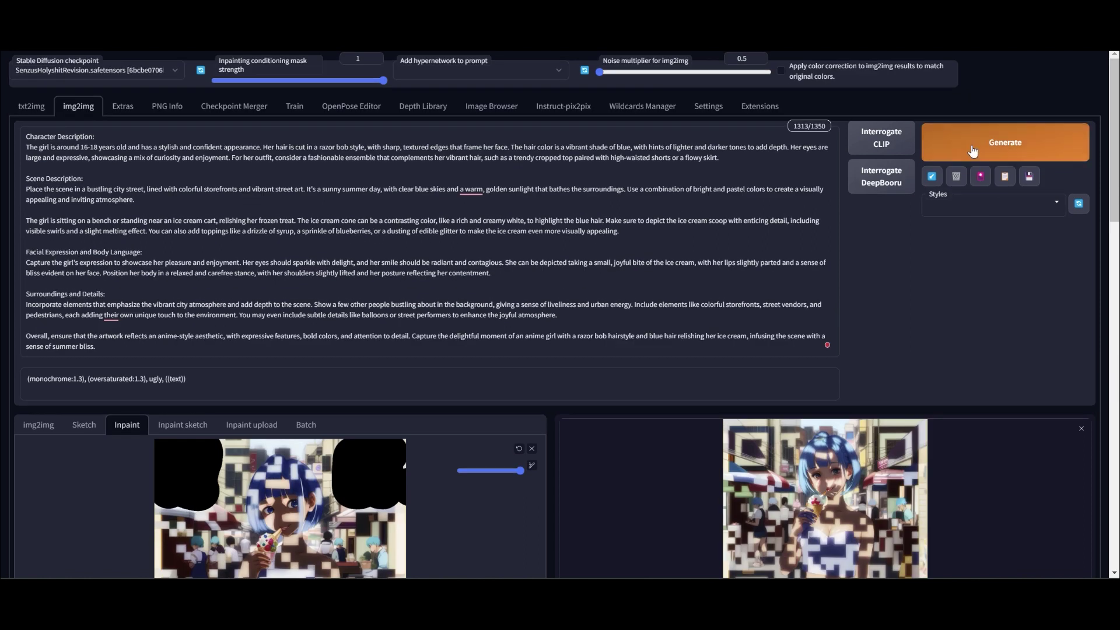
click(972, 151)
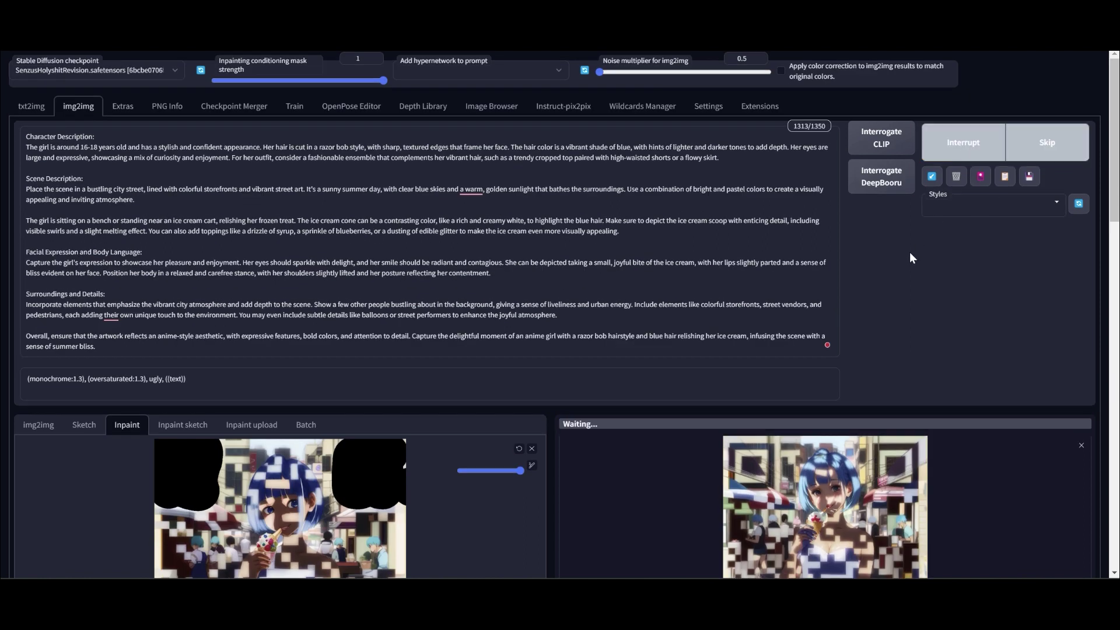
Step: Review the inpaint and ControlNet settings during generation and inspect the finished girl image at full size
scroll(908, 256, down, 5)
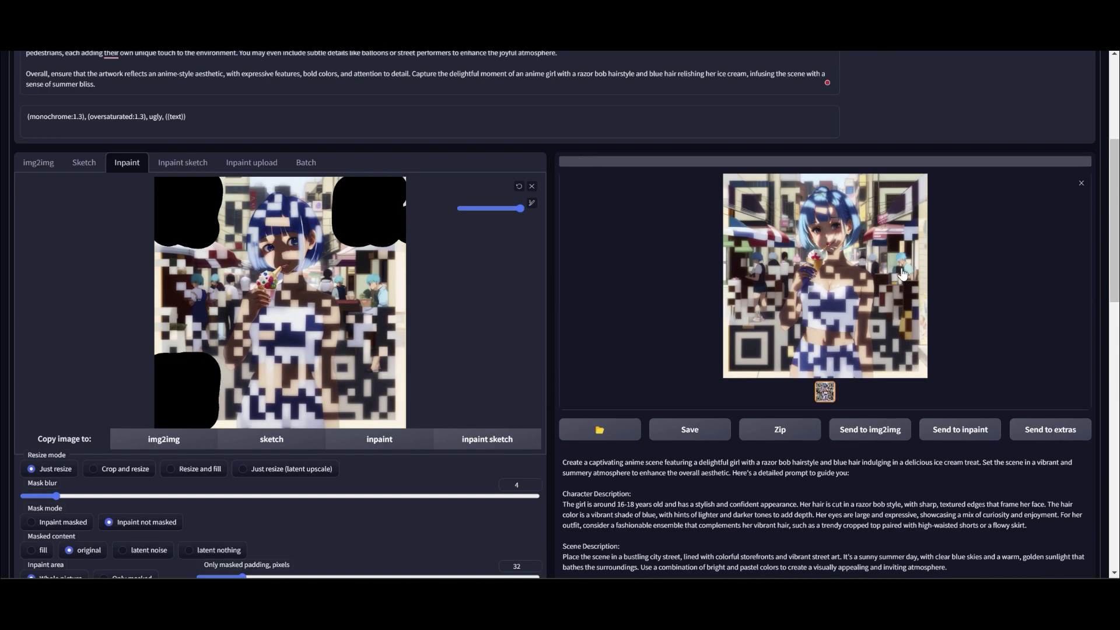
scroll(903, 274, down, 7)
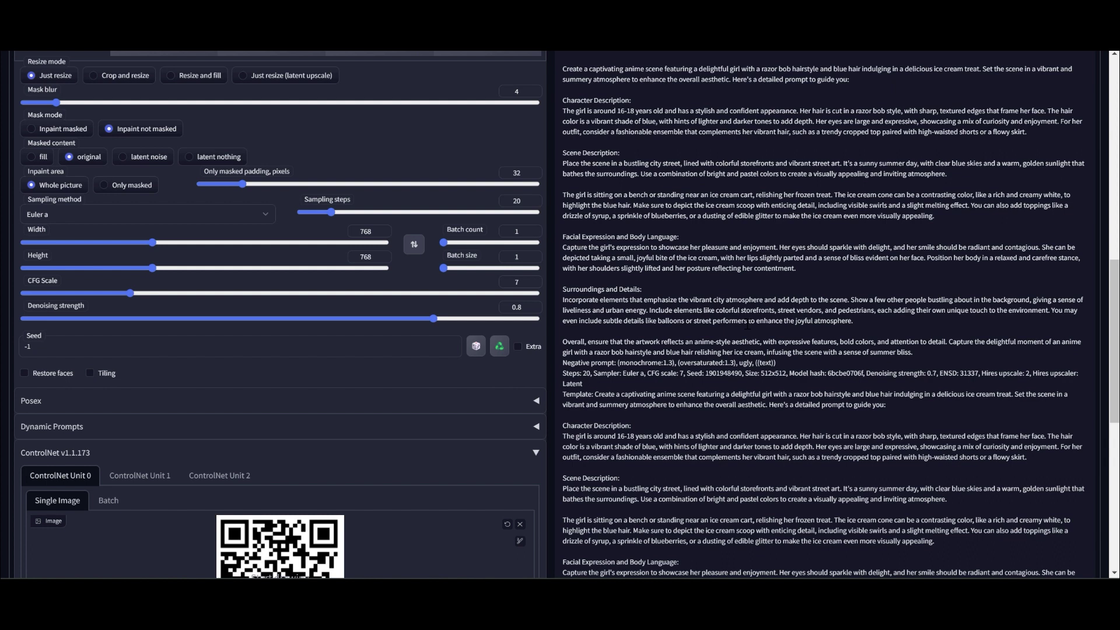
scroll(792, 334, up, 8)
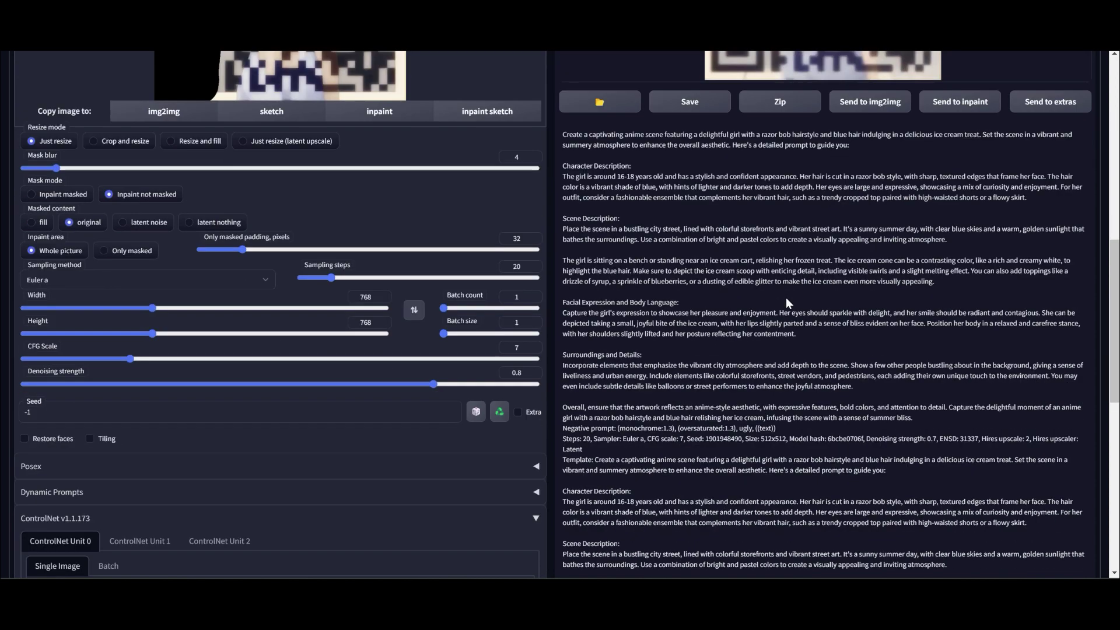
scroll(664, 334, down, 6)
scroll(664, 334, down, 3)
scroll(607, 333, up, 1)
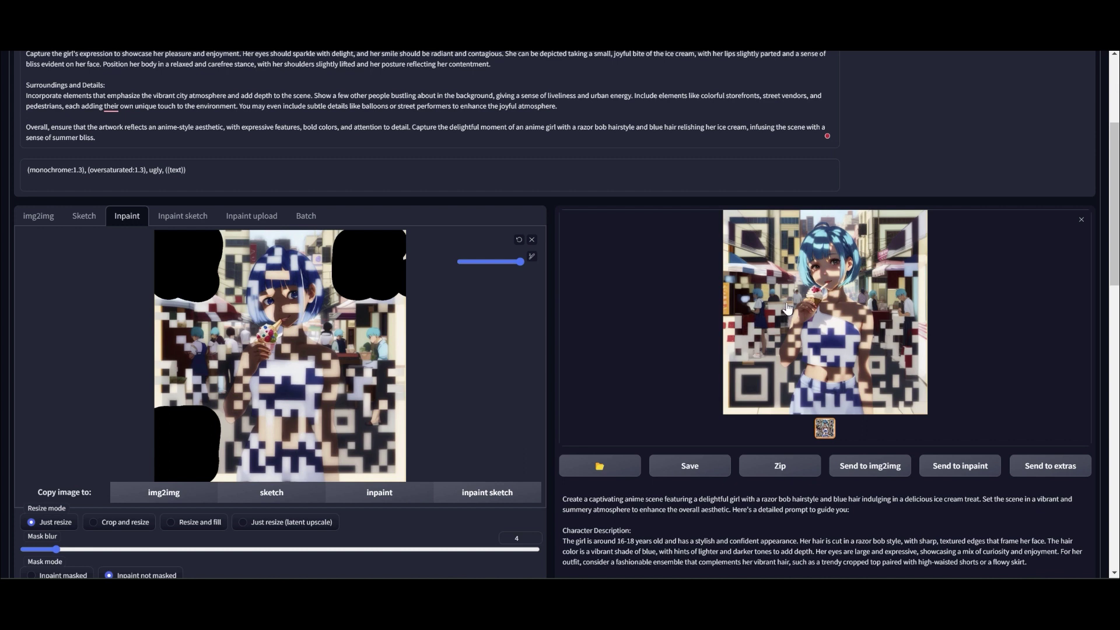
click(810, 297)
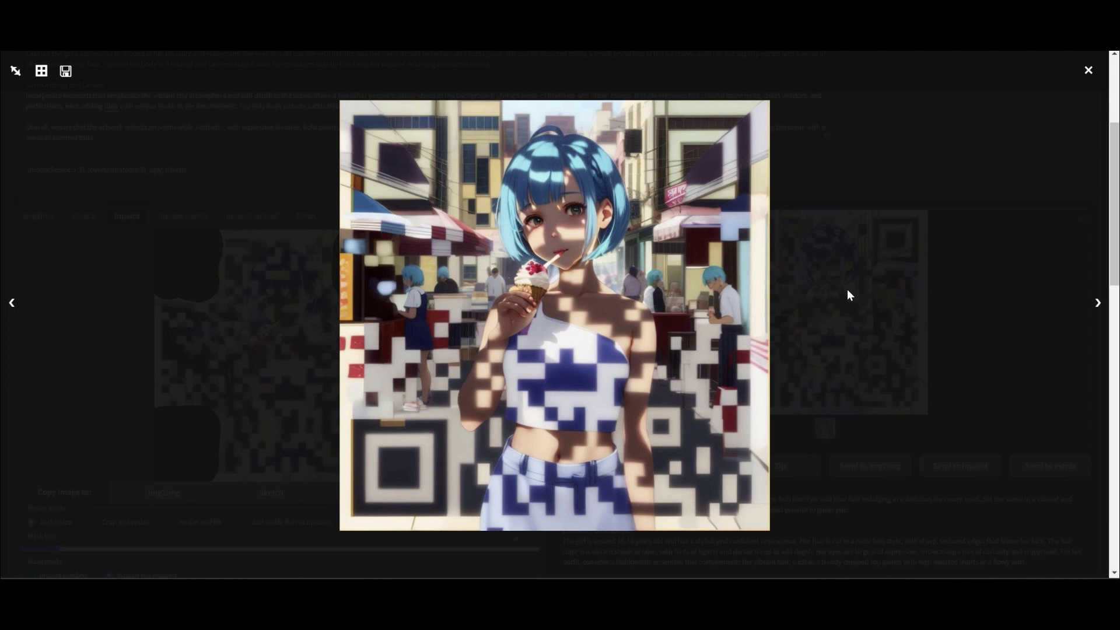
click(847, 289)
Step: Check the denoising strength and ControlNet Unit 0 settings and generate another inpainted variation of the girl
scroll(468, 181, down, 10)
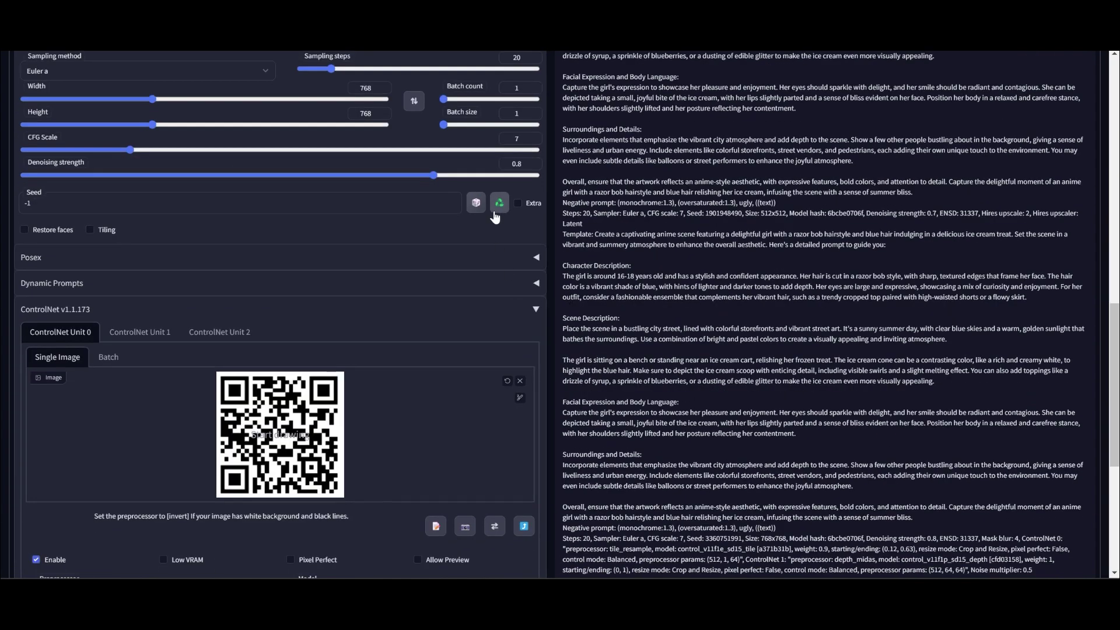
scroll(462, 364, down, 5)
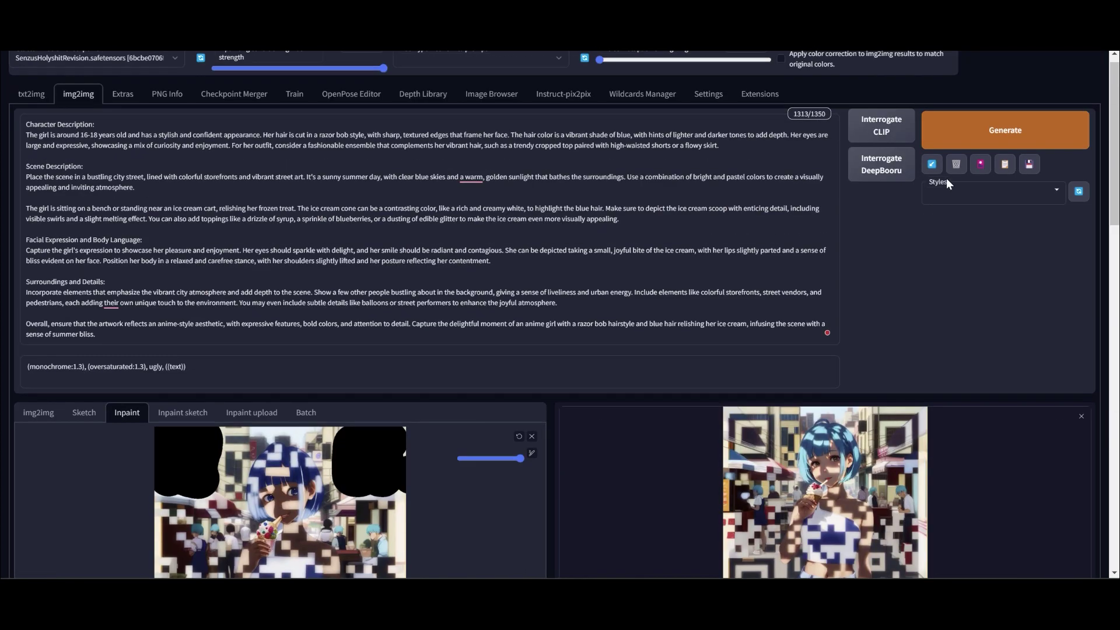
click(991, 133)
Step: Follow the generation of the new girl variation and inspect it at full size
scroll(834, 251, down, 5)
scroll(836, 249, down, 1)
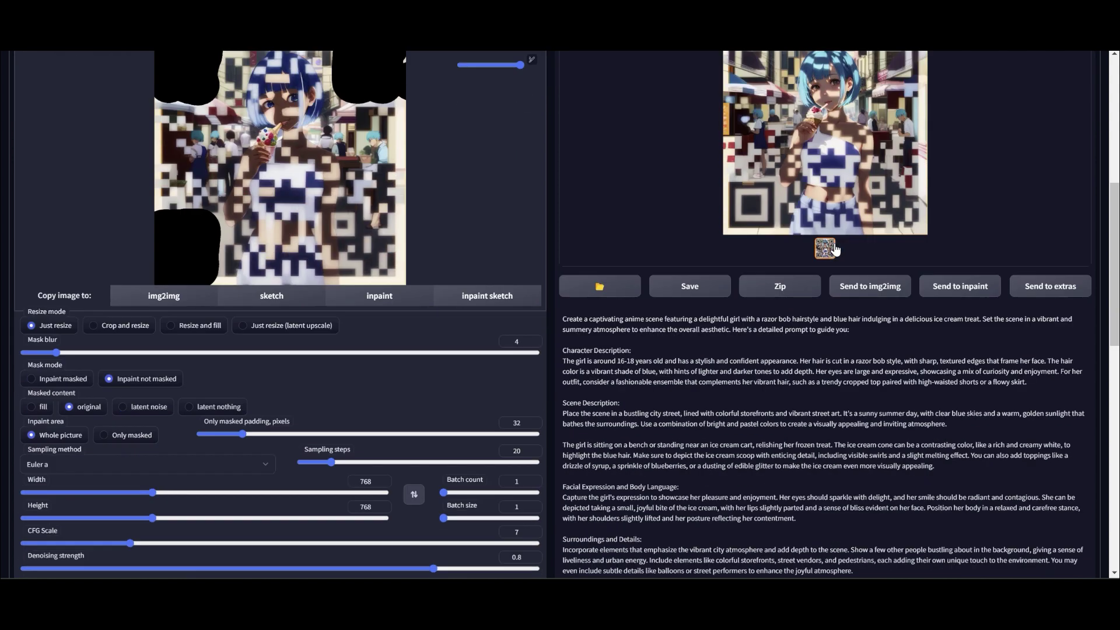
scroll(825, 288, up, 3)
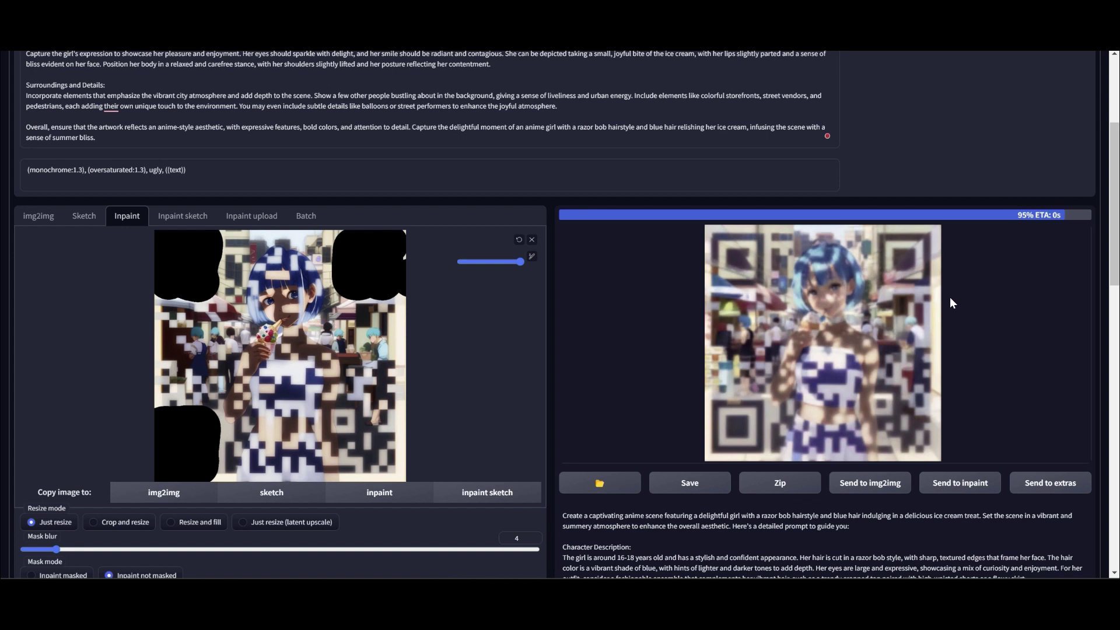
click(908, 320)
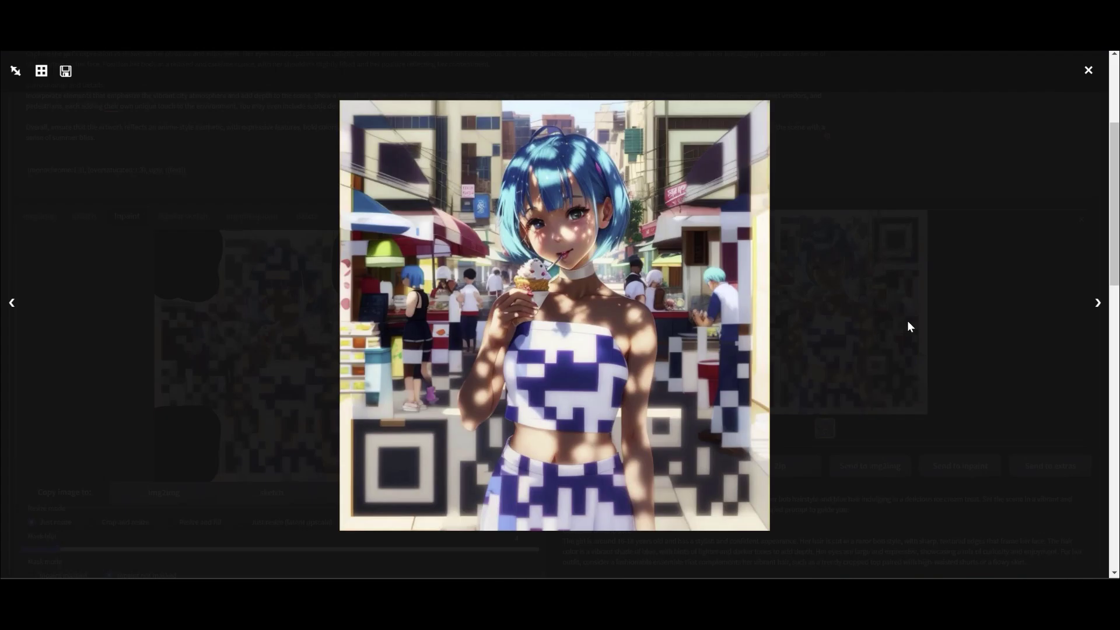
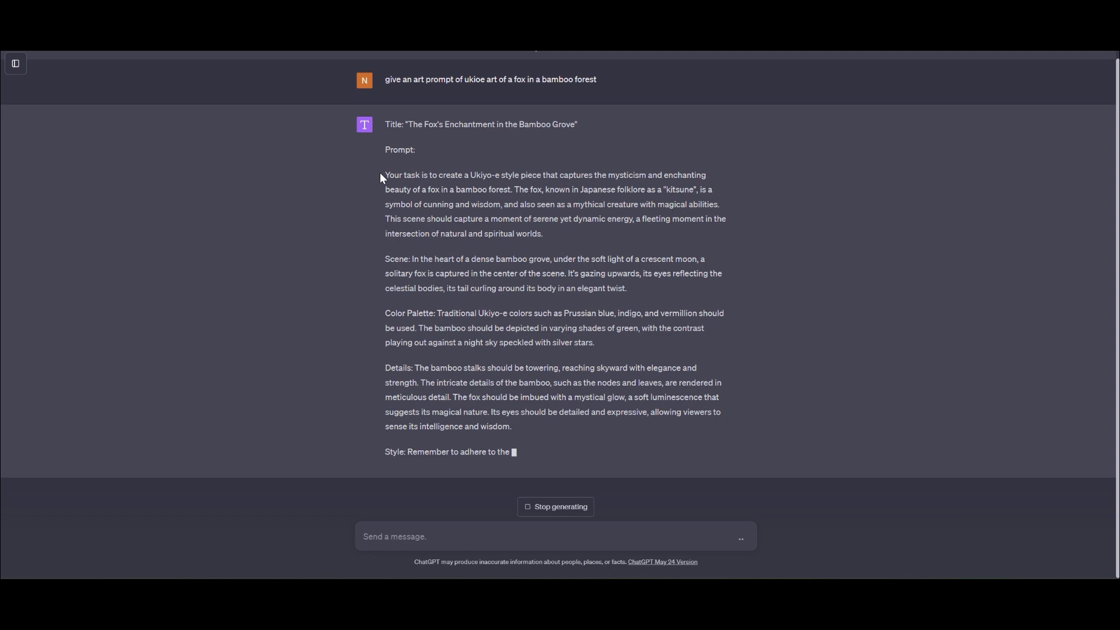
Step: Copy the Ukiyo-e fox in a bamboo forest prompt from ChatGPT, replace the txt2img prompt with it, and generate the image
drag(381, 159, 754, 460)
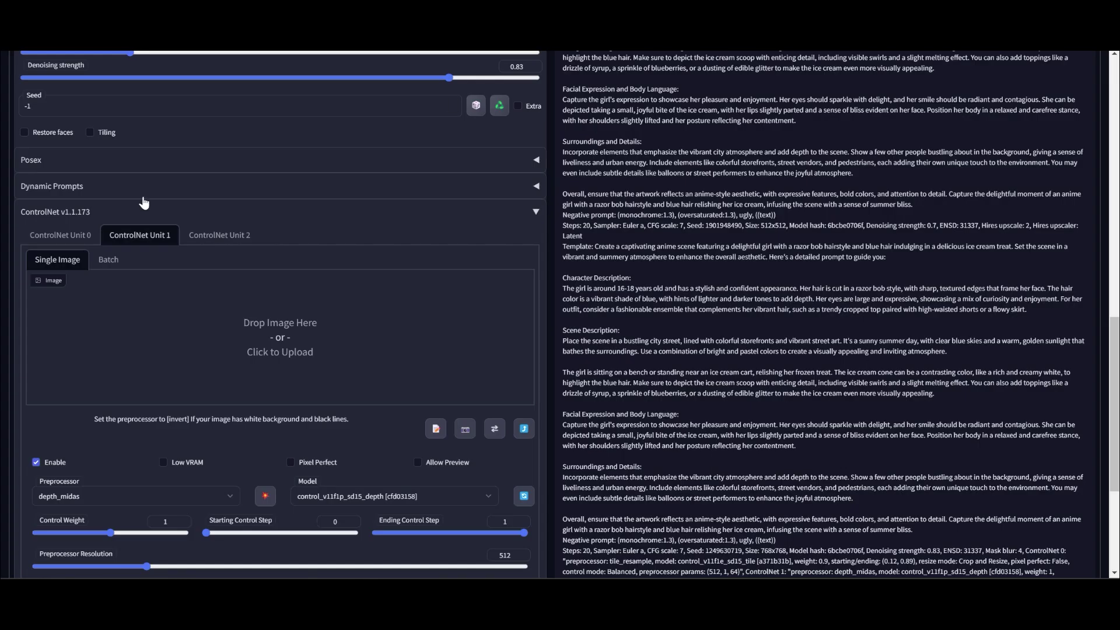
scroll(139, 166, up, 15)
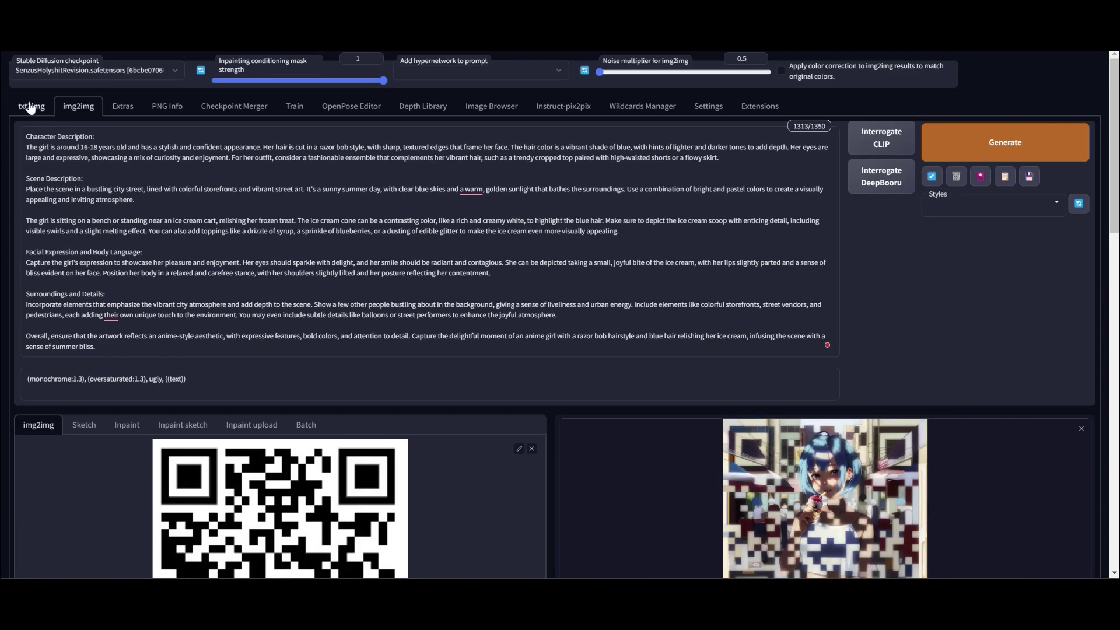
click(32, 106)
key(ctrl+a)
key(ctrl+v)
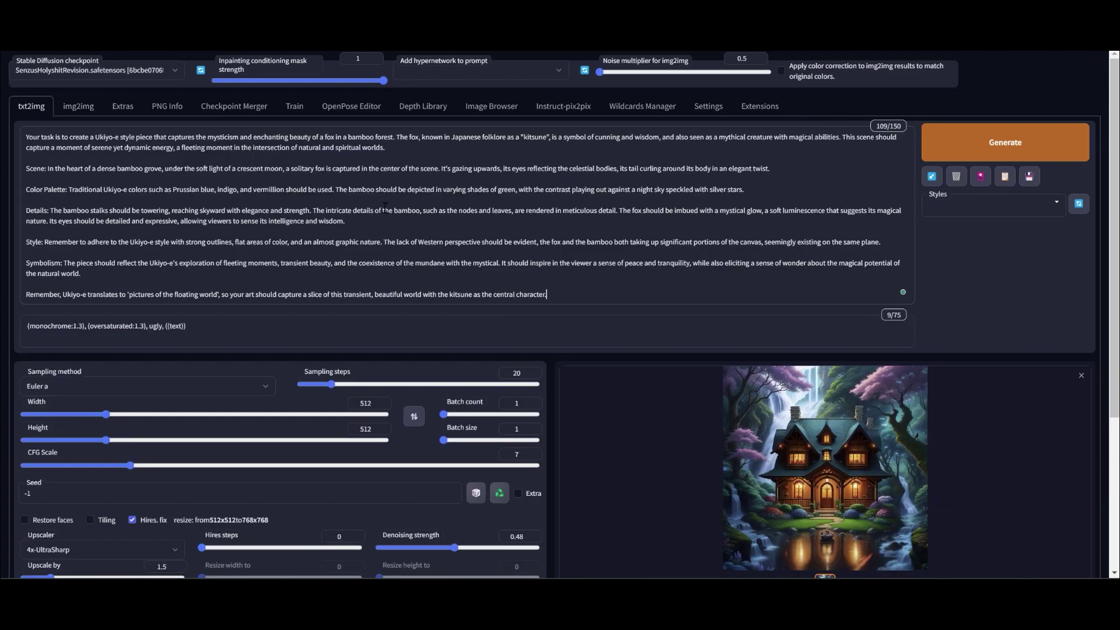
key(ctrl+Return)
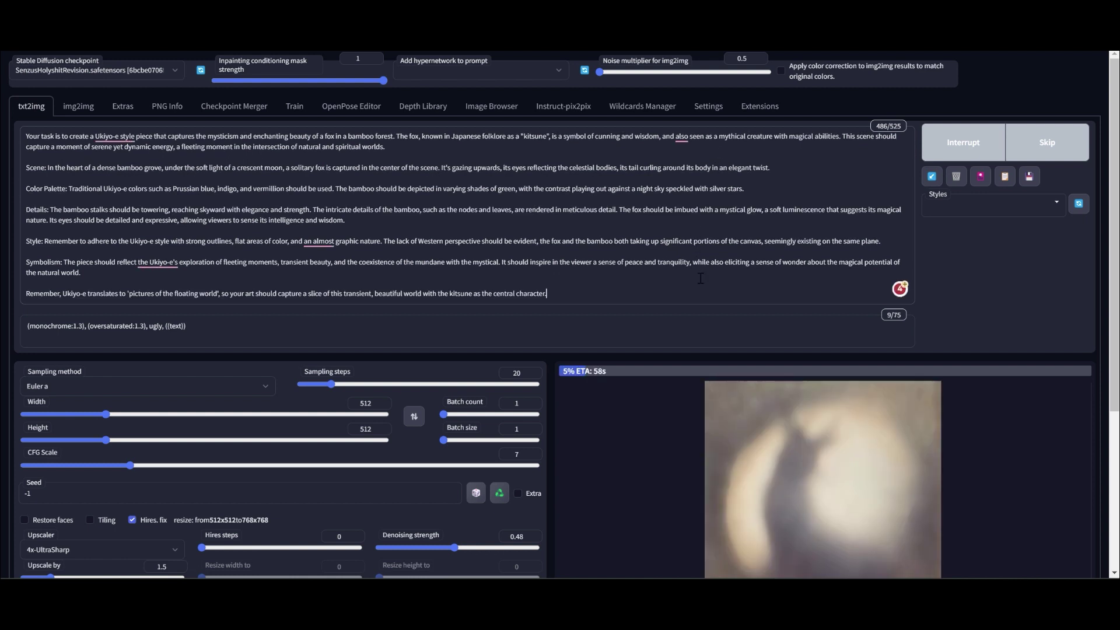
scroll(698, 251, down, 1)
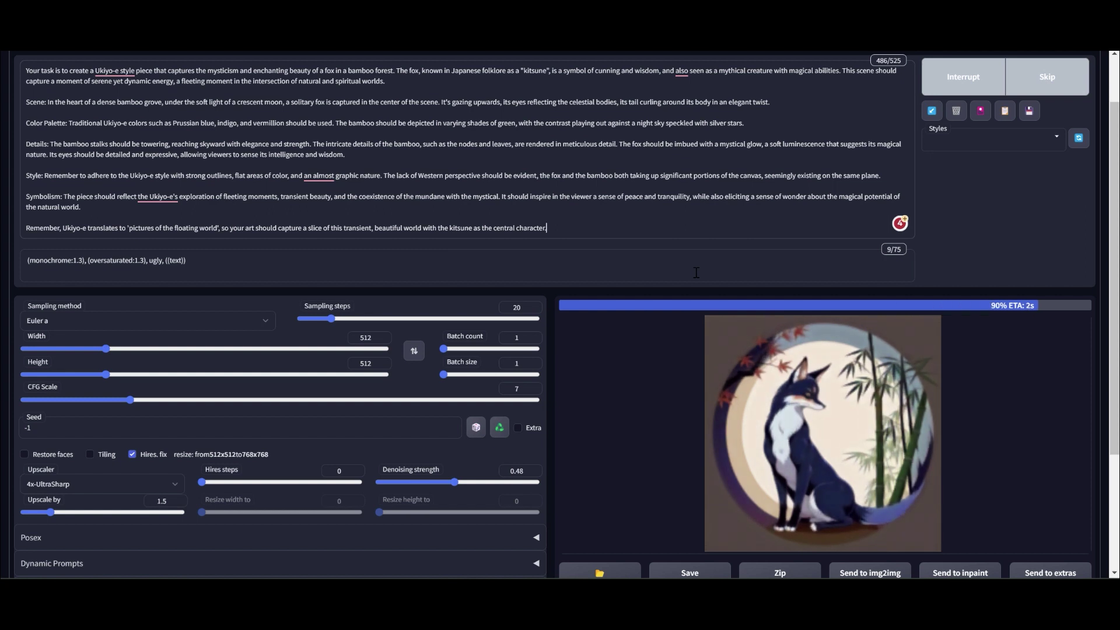
Step: Check the generated Ukiyo-e fox image and send it to img2img
click(825, 382)
click(852, 370)
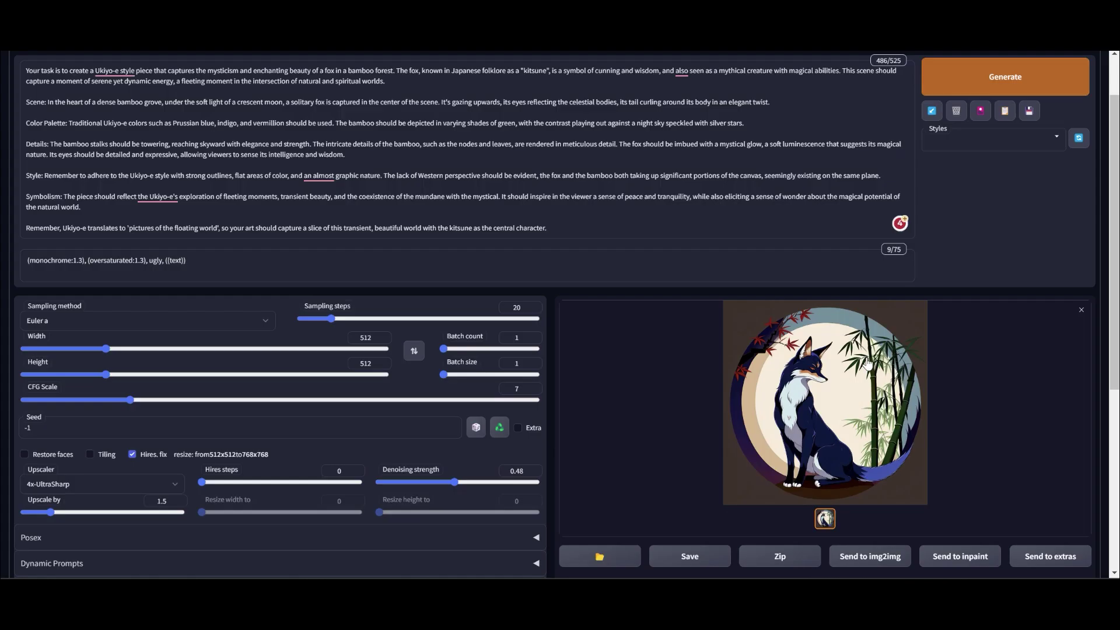
scroll(927, 409, down, 4)
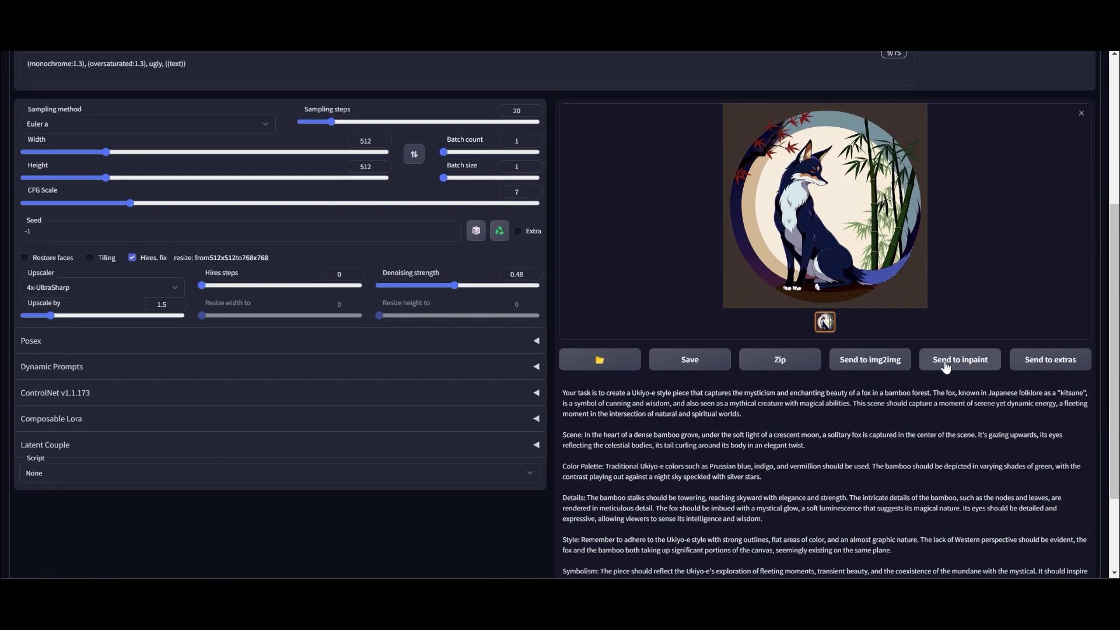
click(881, 363)
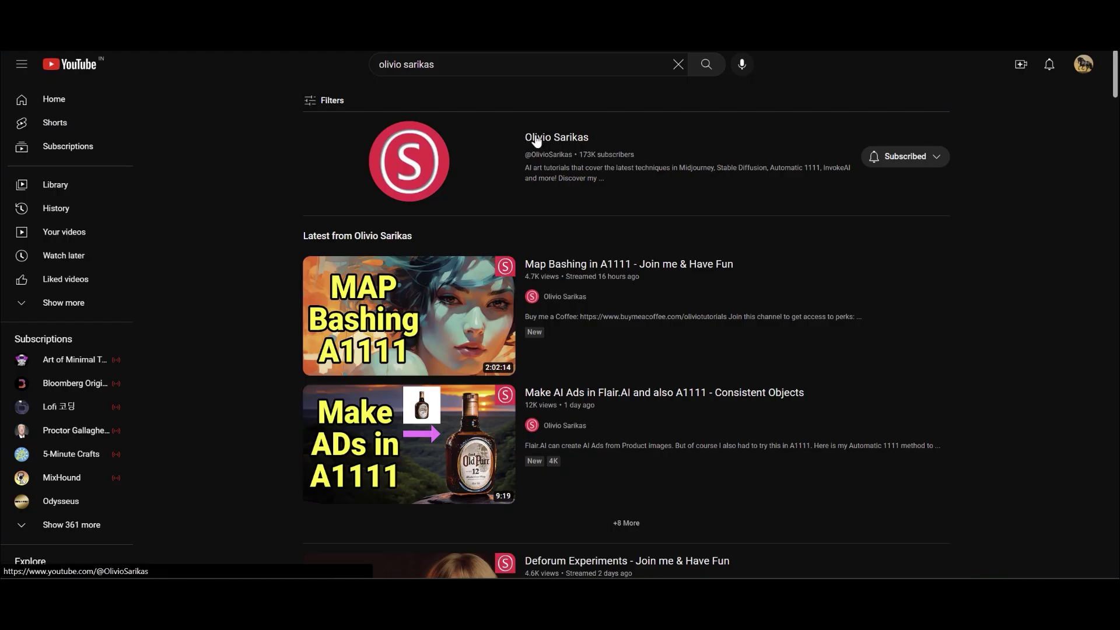
Step: Open the YouTube channel found in the search and create a QR code for its URL in QR Code Generator
click(537, 140)
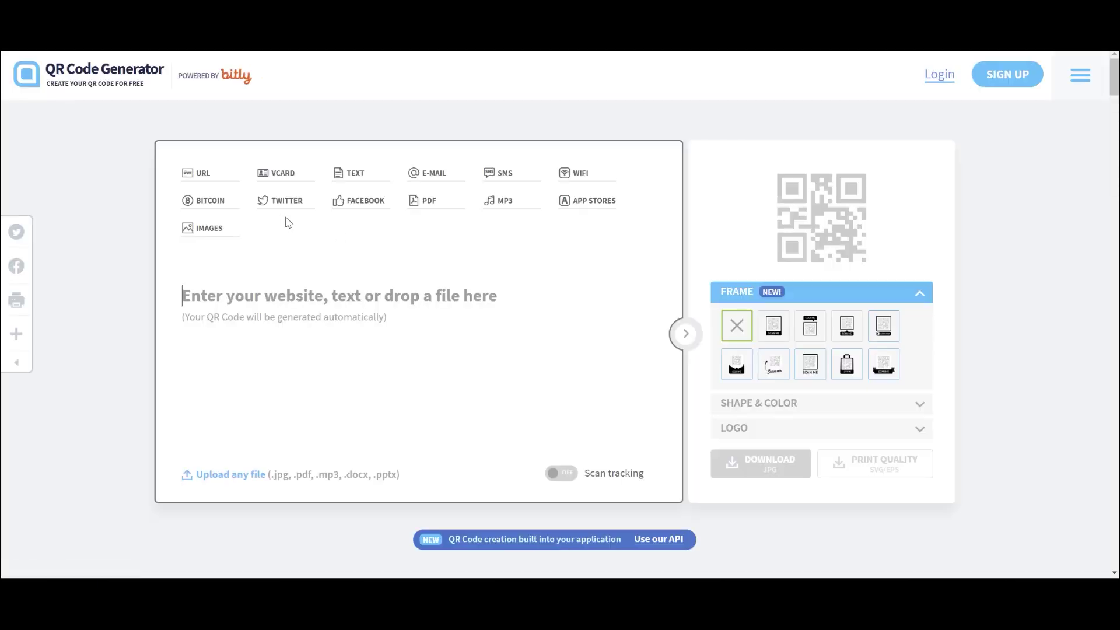
click(267, 328)
text(https://www.youtube.com/@OlivioSarikas)
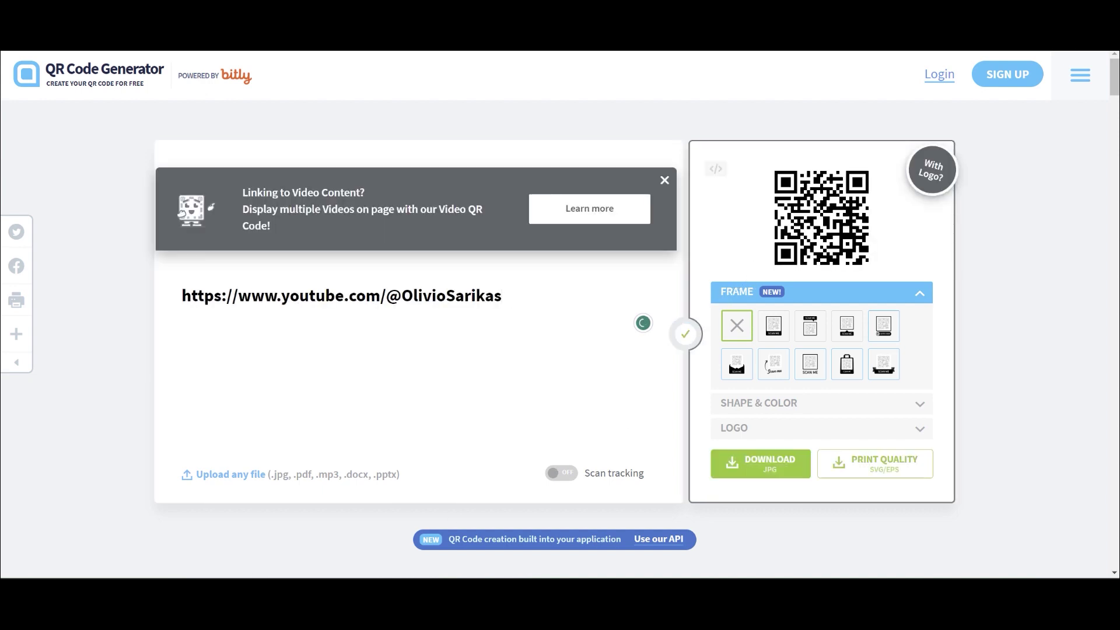
Step: Snip the new QR code with Snipping Tool and save it as Screenshot 2023-06-12 213651.jpg in Downloads
key(alt+Tab)
click(433, 145)
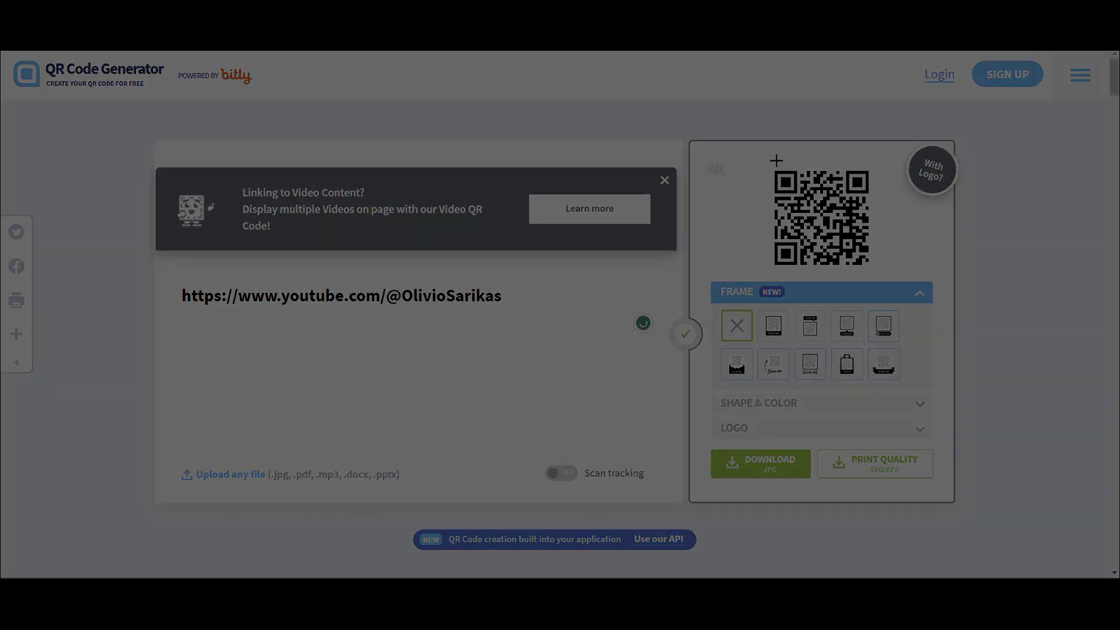
drag(770, 168, 878, 272)
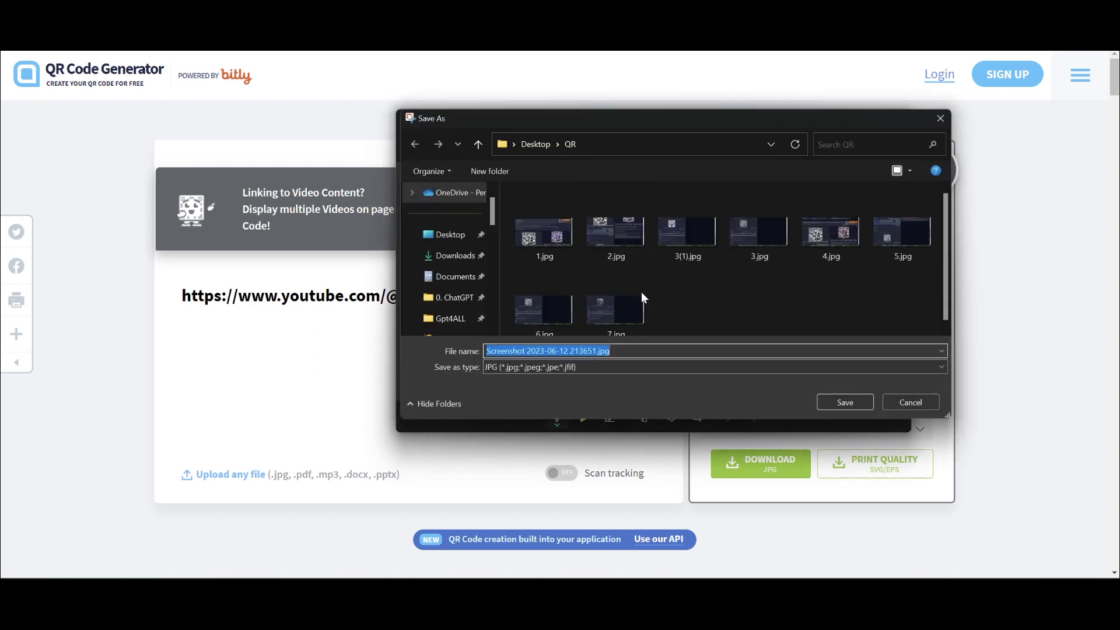
click(460, 257)
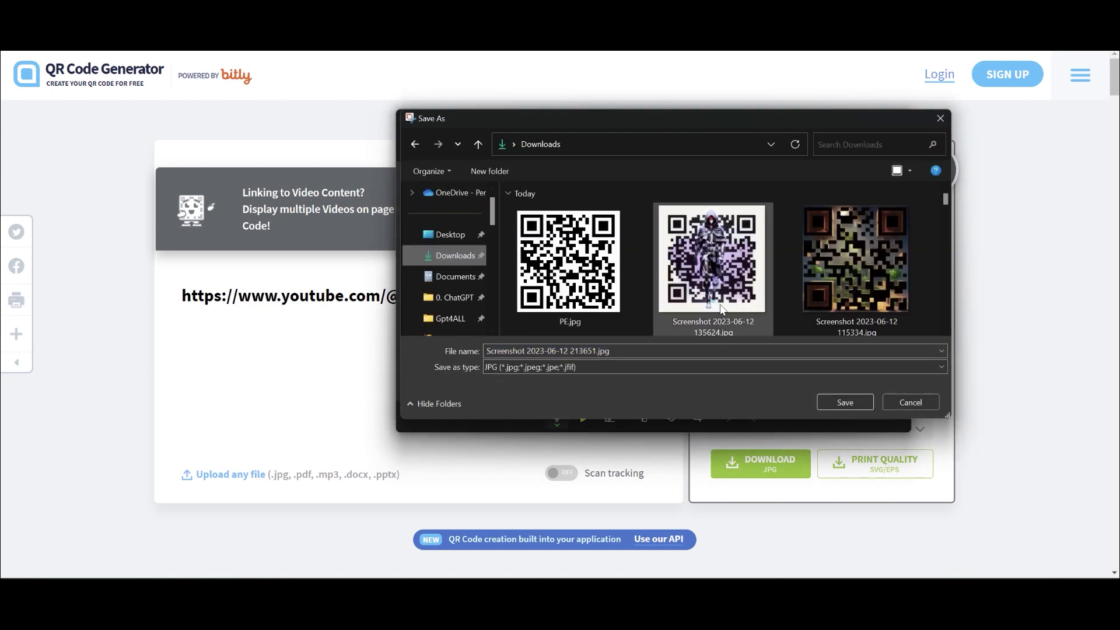
click(833, 402)
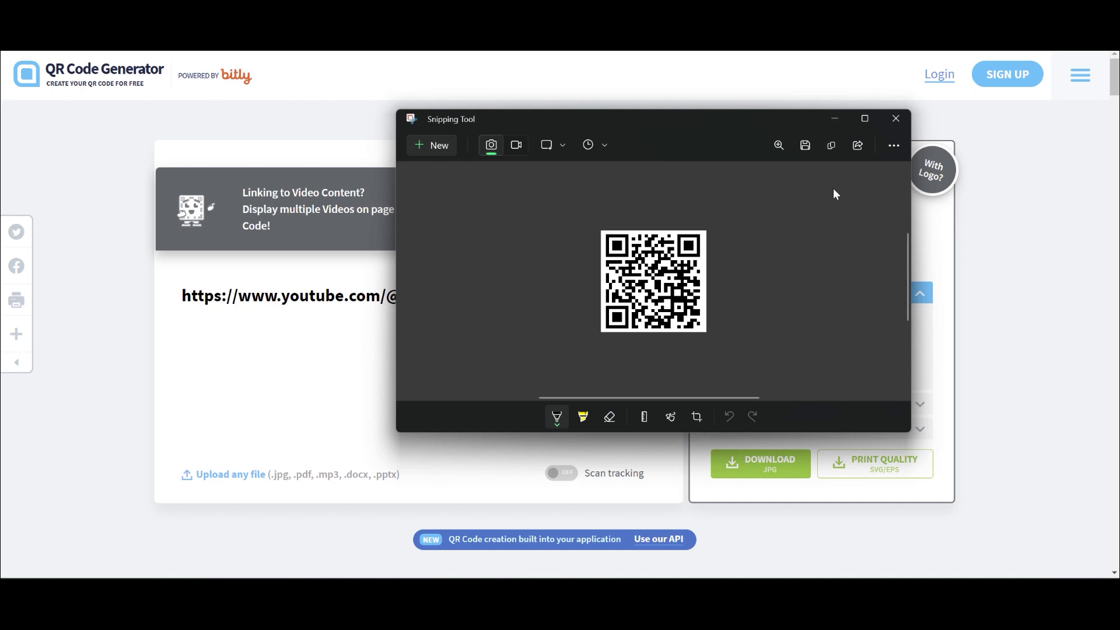
click(882, 124)
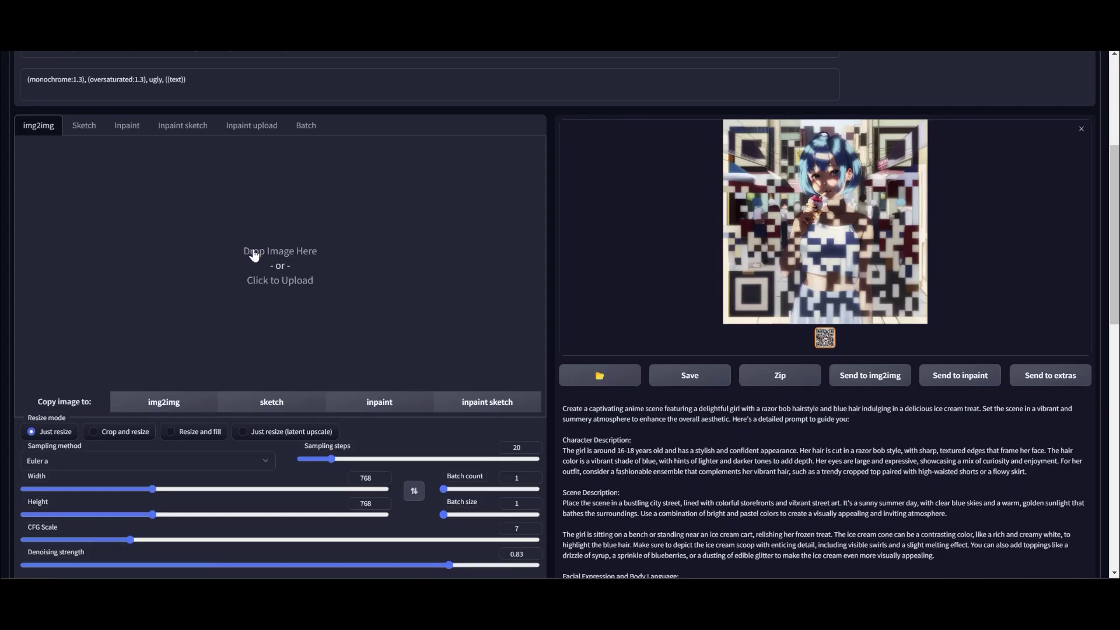
Step: In Stable Diffusion, load Screenshot 2023-06-12 213651.jpg as the img2img source and replace the ControlNet Unit 0 image with it
scroll(257, 248, up, 3)
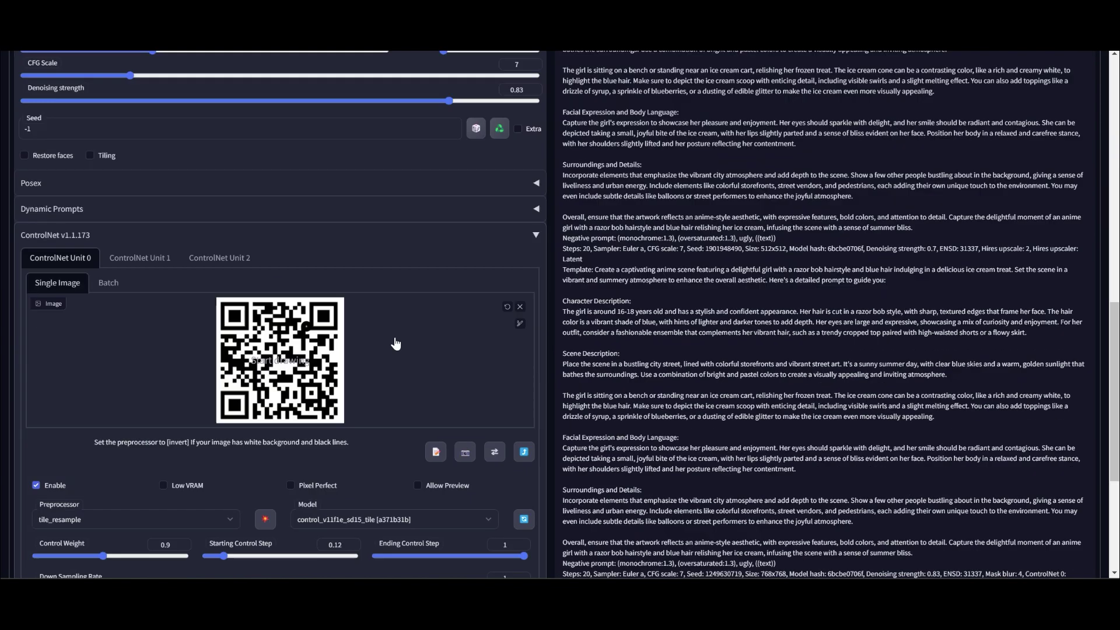
click(519, 306)
click(350, 350)
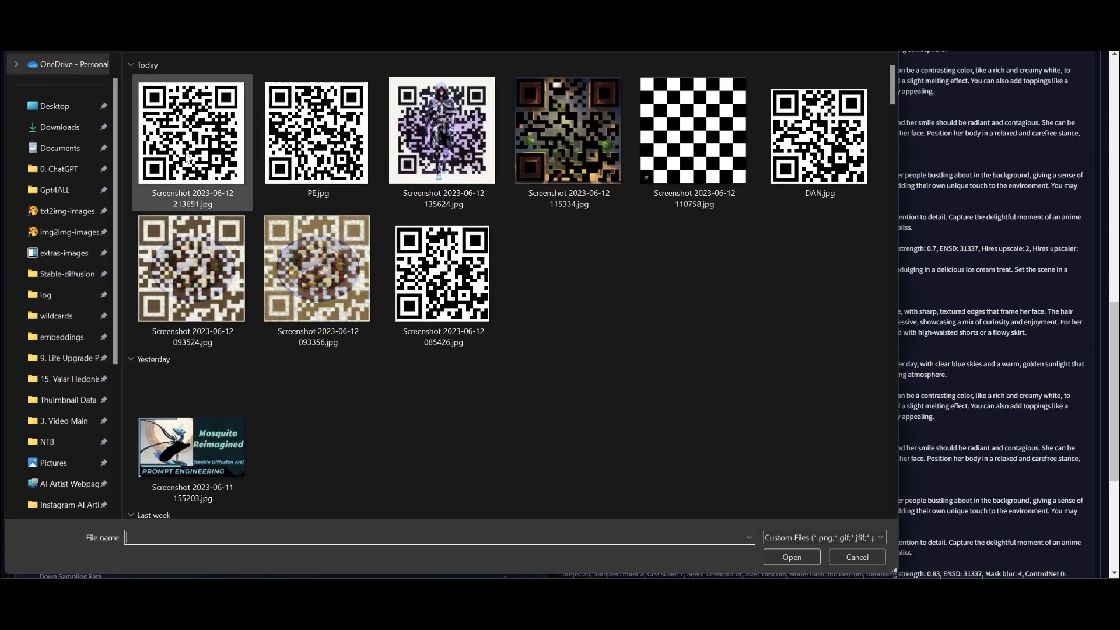
double_click(187, 156)
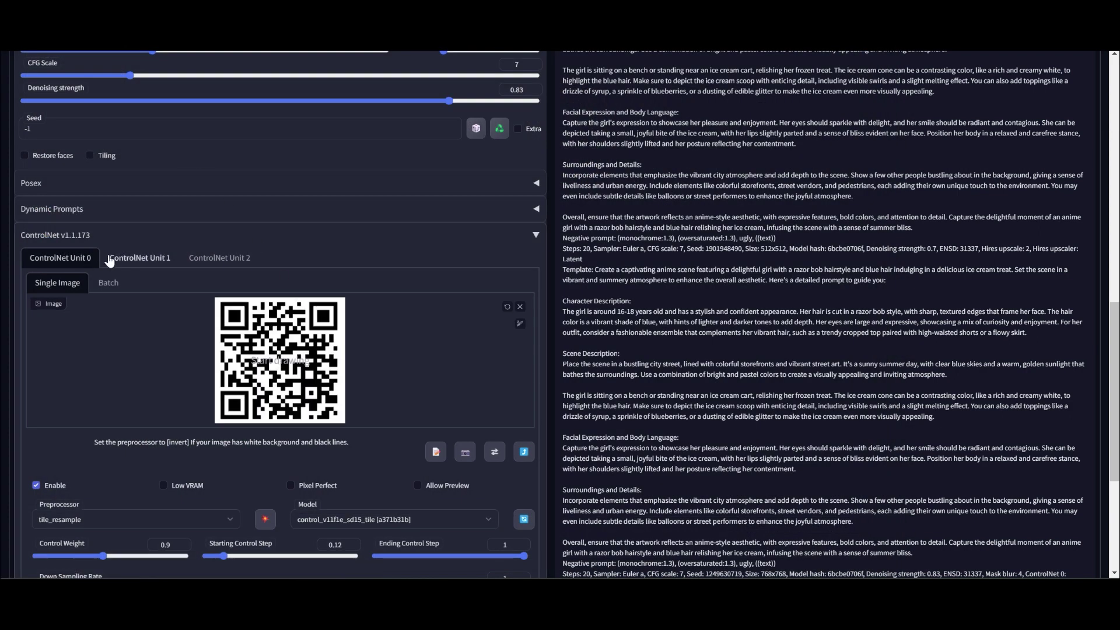
Step: Load the fox image 00093-787152507.jpg from the txt2img-images folder as the ControlNet Unit 1 image
click(140, 257)
click(300, 364)
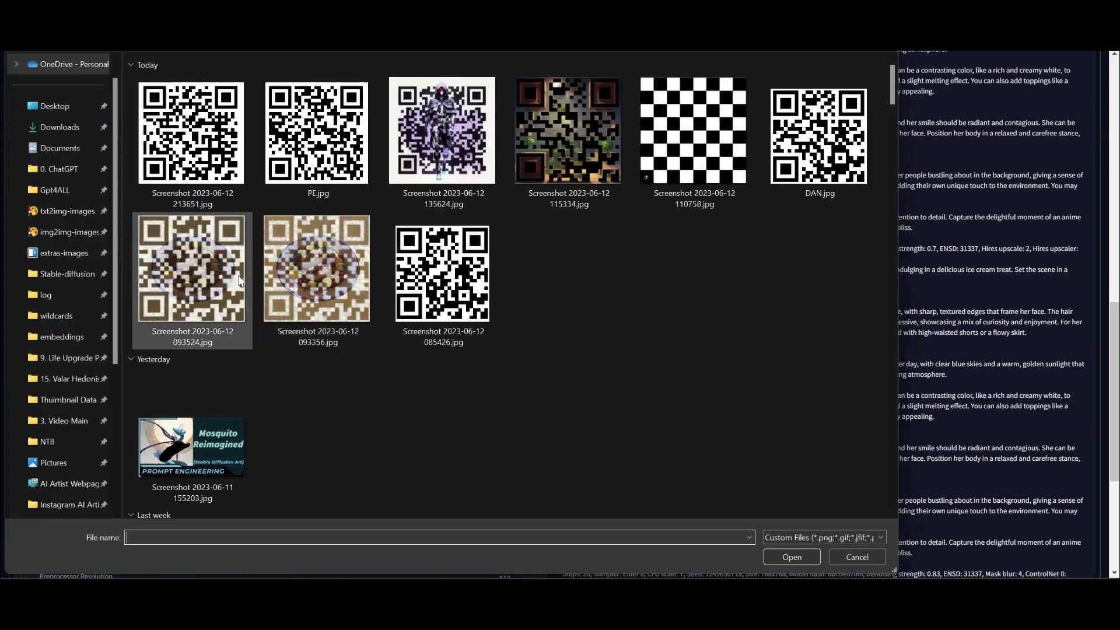
click(59, 230)
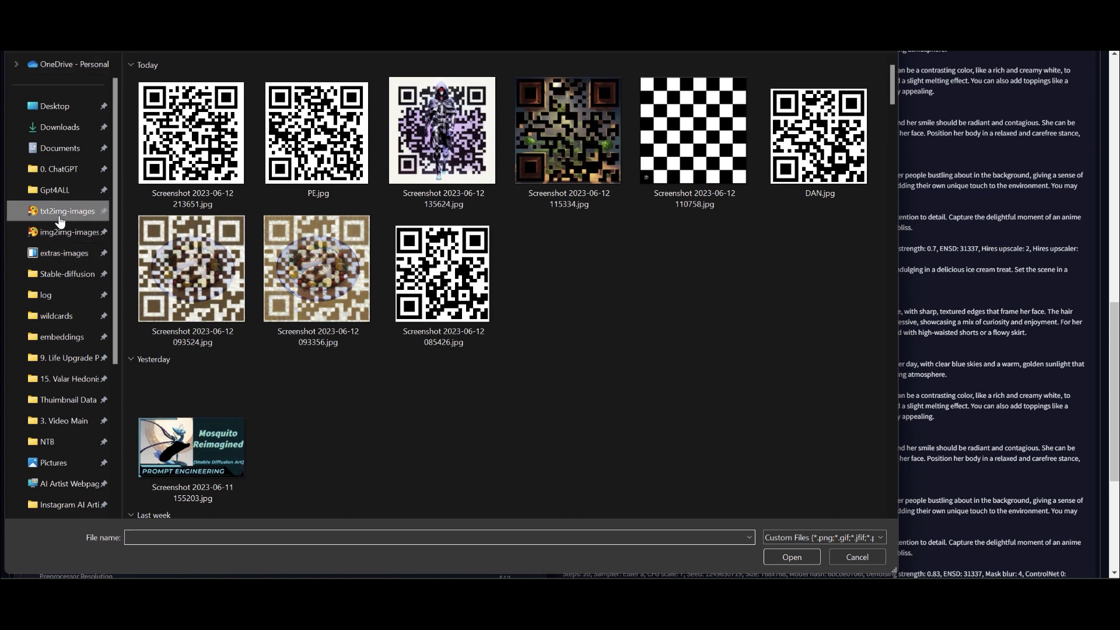
double_click(335, 376)
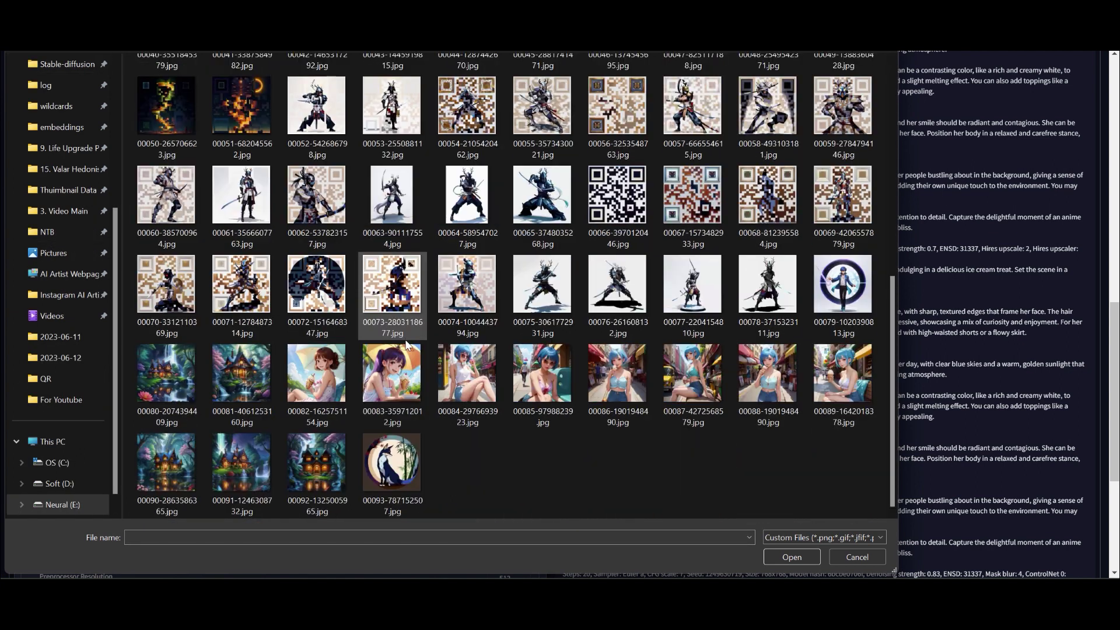
double_click(392, 455)
Step: Return to ControlNet Unit 0 and generate the img2img picture with the fox prompt
click(61, 257)
scroll(347, 467, up, 10)
scroll(343, 448, up, 2)
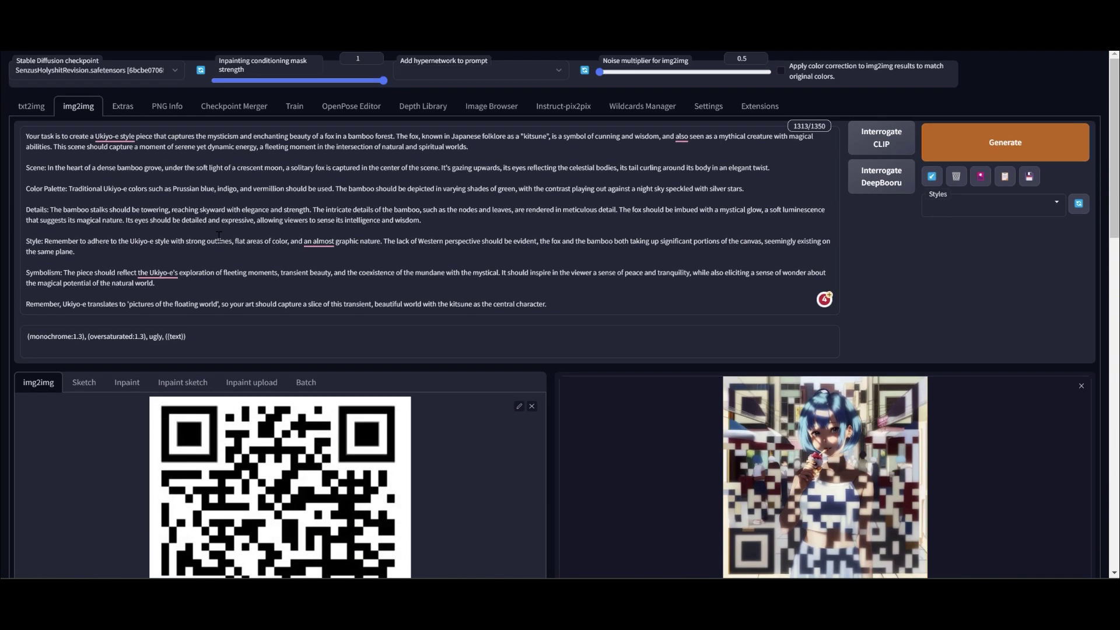
click(983, 152)
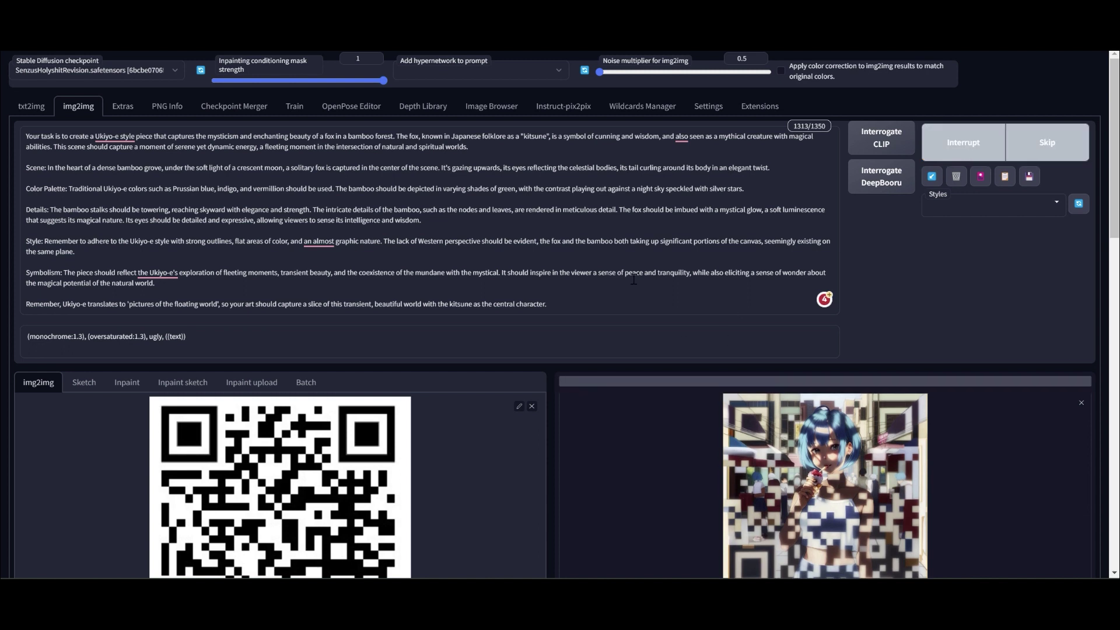
Step: Follow the generation of the fox QR image and inspect the finished picture at full size
scroll(683, 351, down, 2)
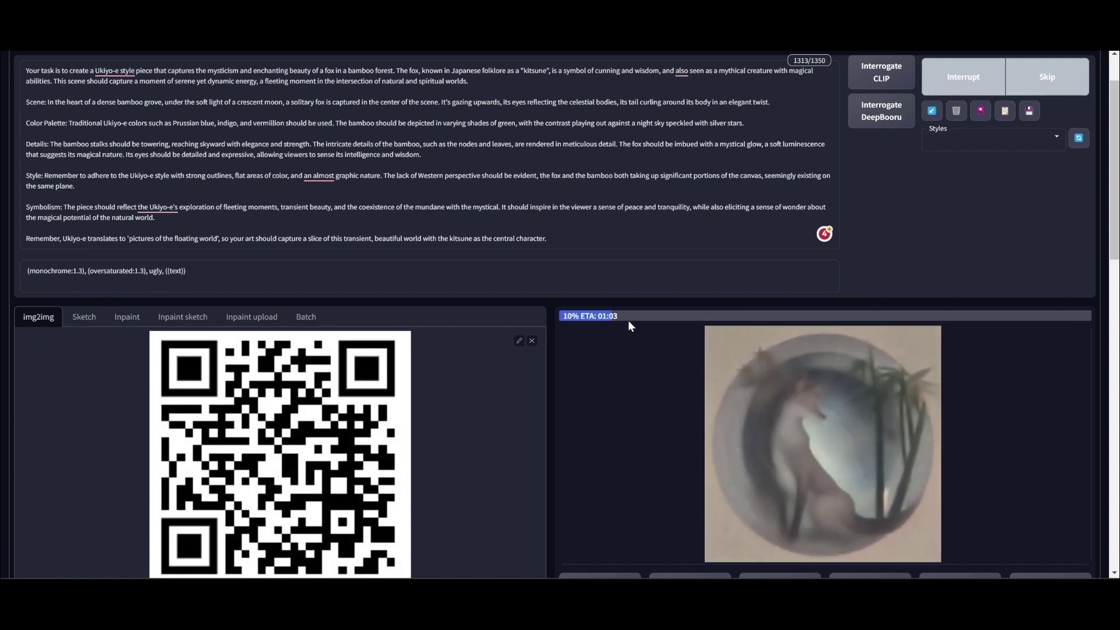
scroll(629, 321, down, 2)
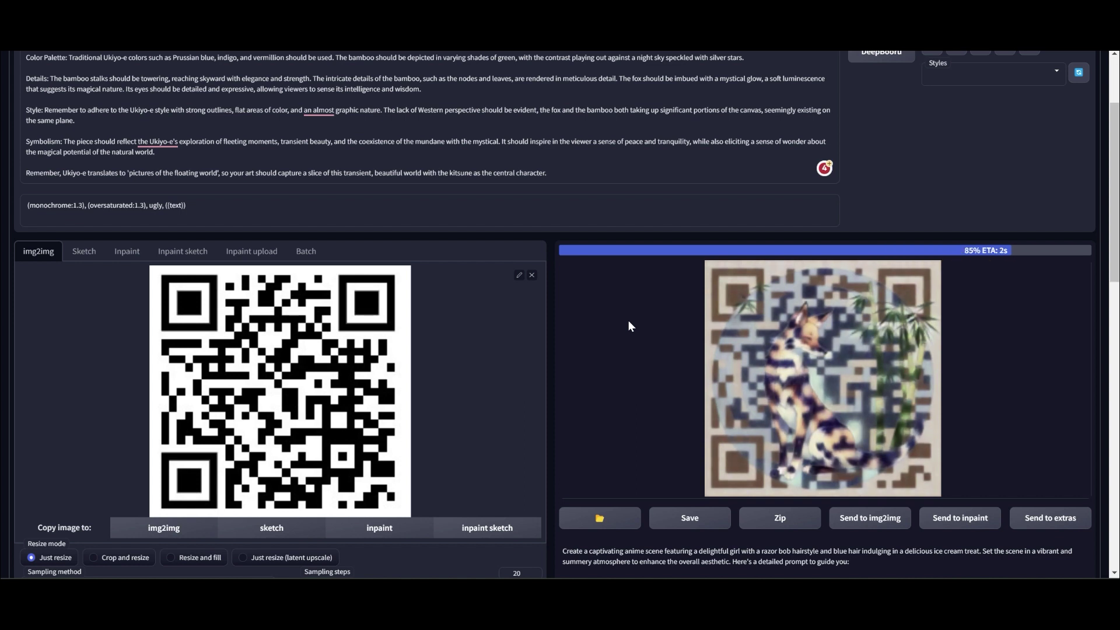
scroll(629, 320, down, 3)
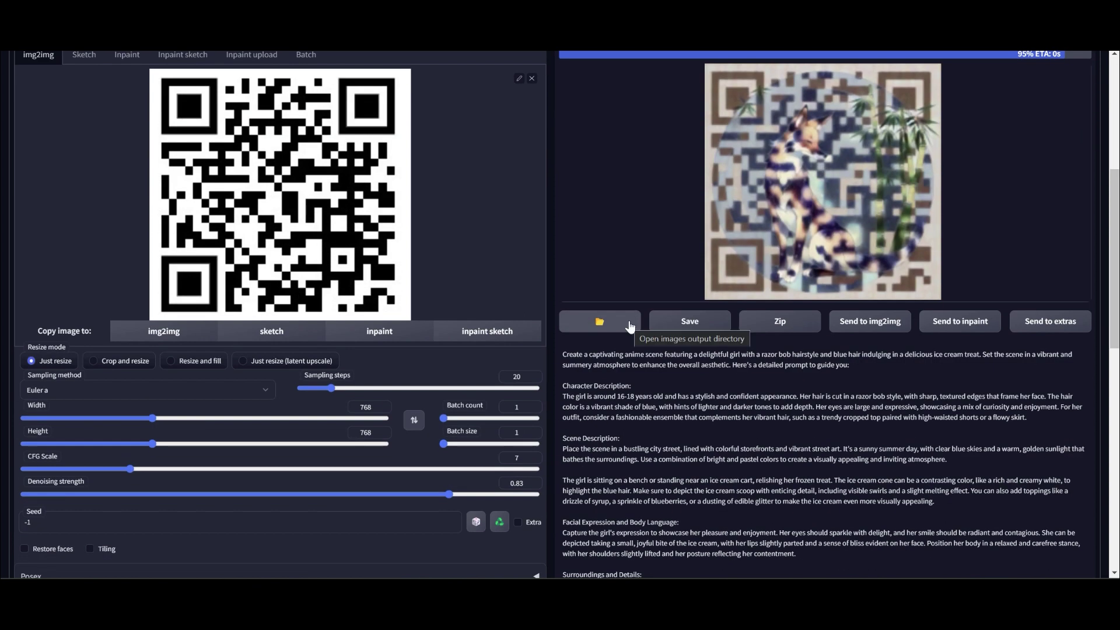
click(825, 273)
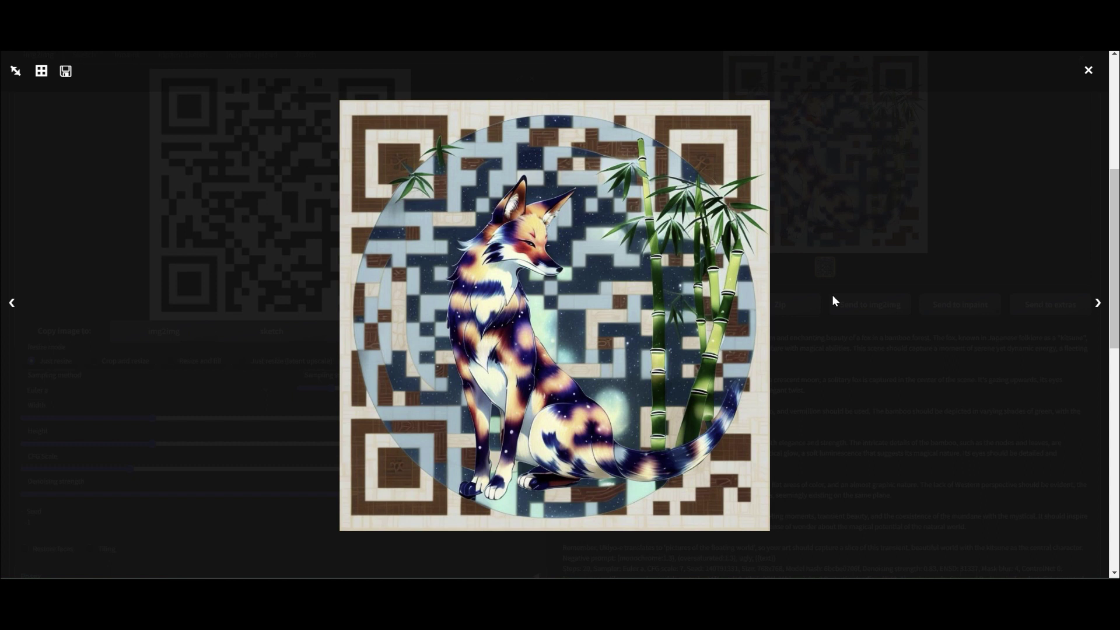
click(848, 290)
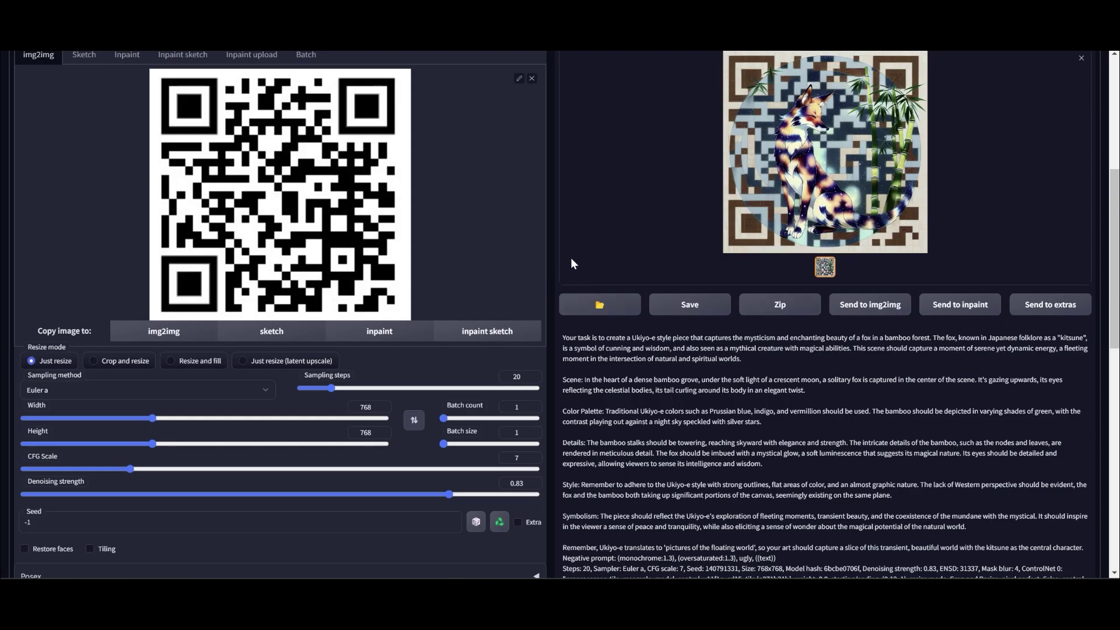
Step: Send the fox QR image to inpaint, mask its three corner squares and generate an inpainted version
click(957, 304)
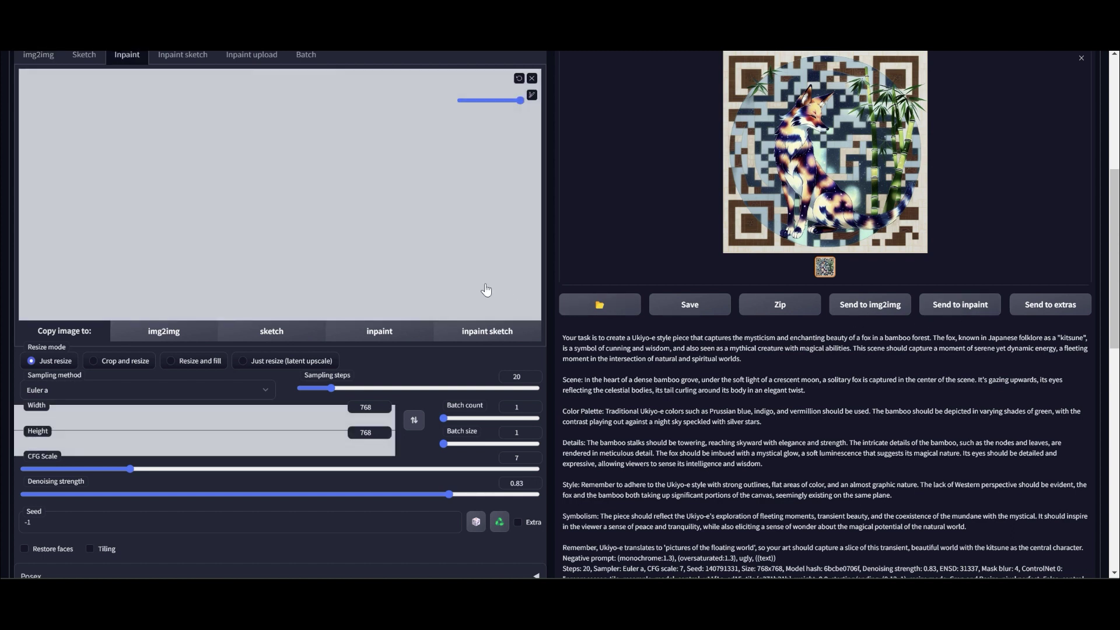
scroll(613, 292, down, 5)
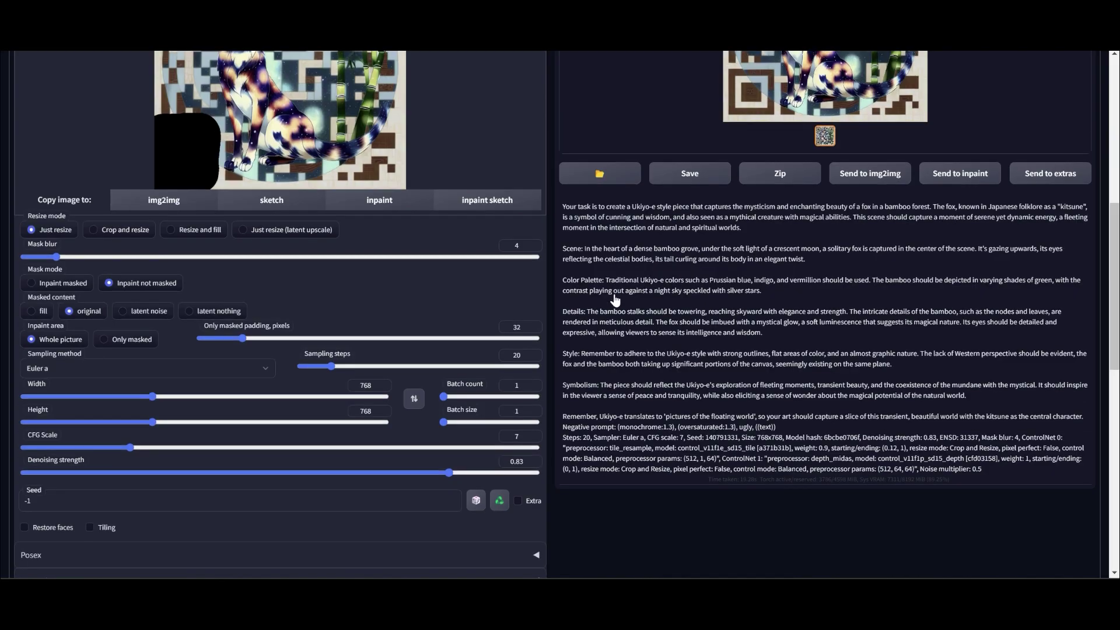
scroll(615, 299, down, 6)
scroll(720, 338, up, 12)
click(968, 79)
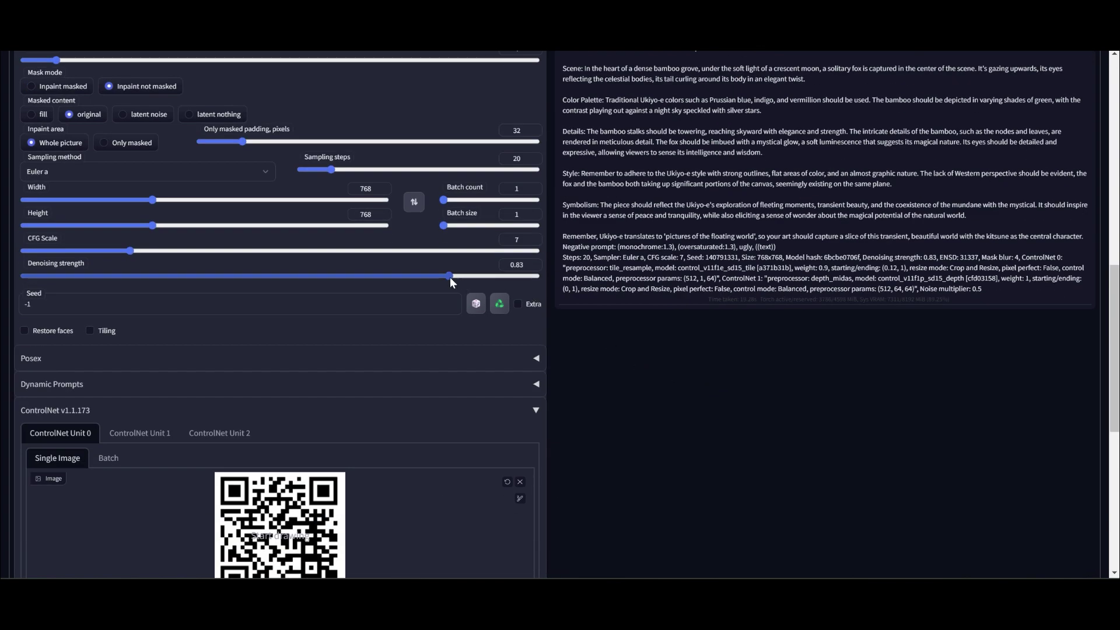
Step: Set the Ending Control Step of ControlNet Unit 0 to 0.73 and generate the inpainted fox again
scroll(465, 309, down, 7)
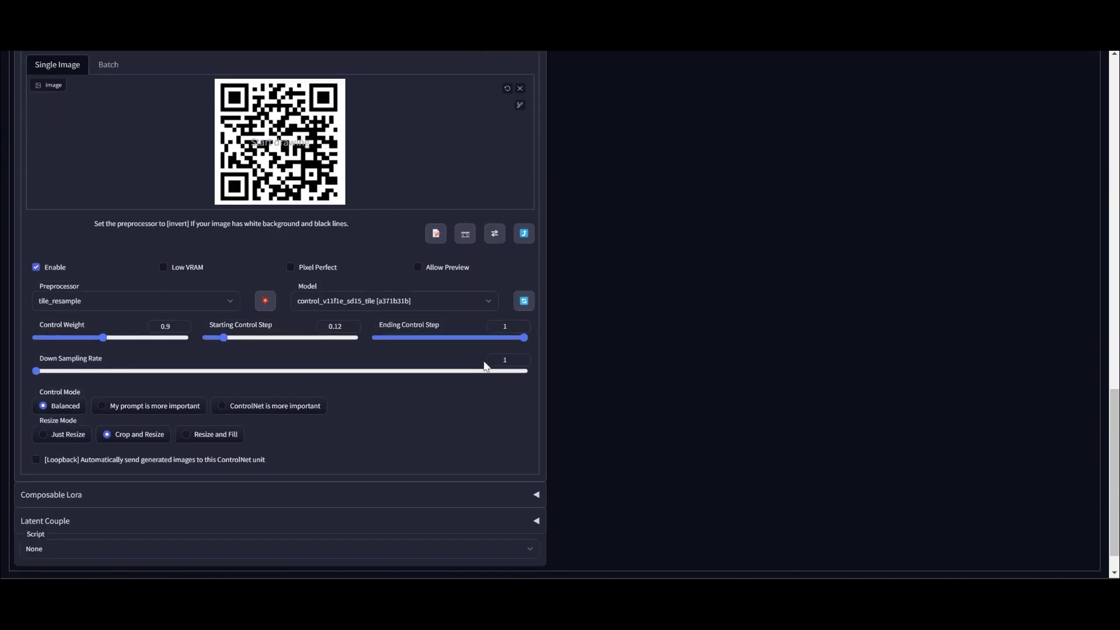
drag(518, 334, 514, 336)
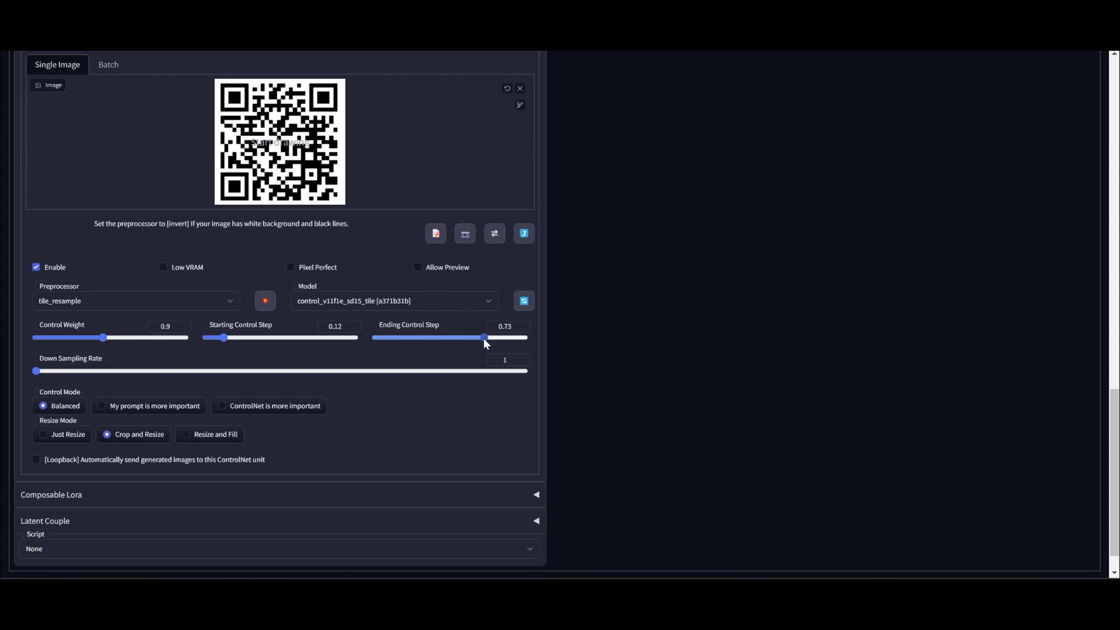
scroll(617, 331, up, 15)
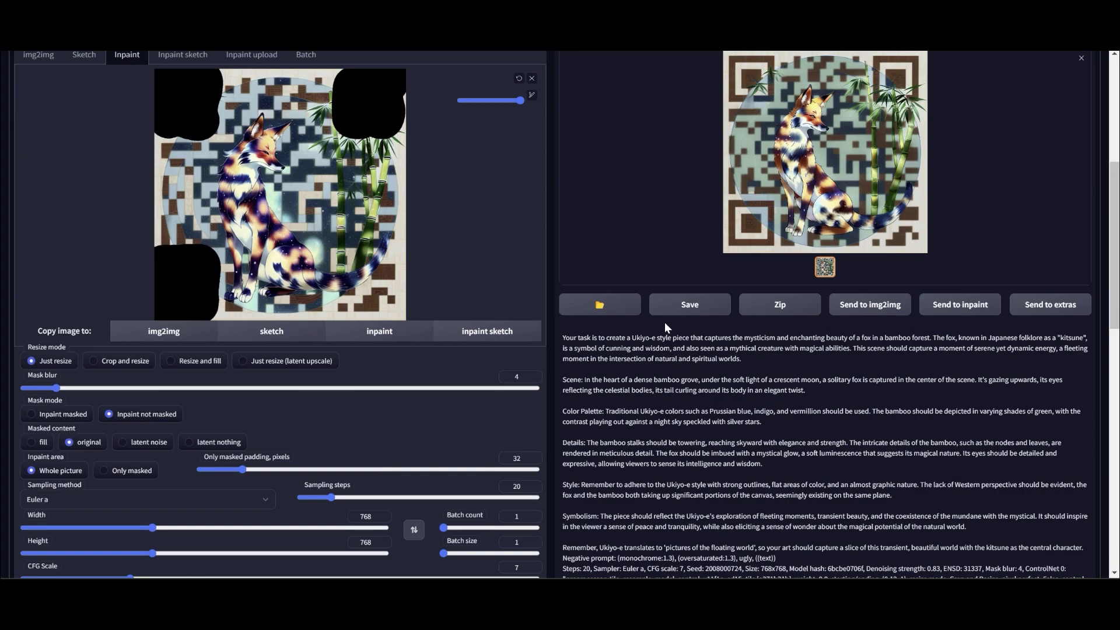
scroll(910, 140, up, 3)
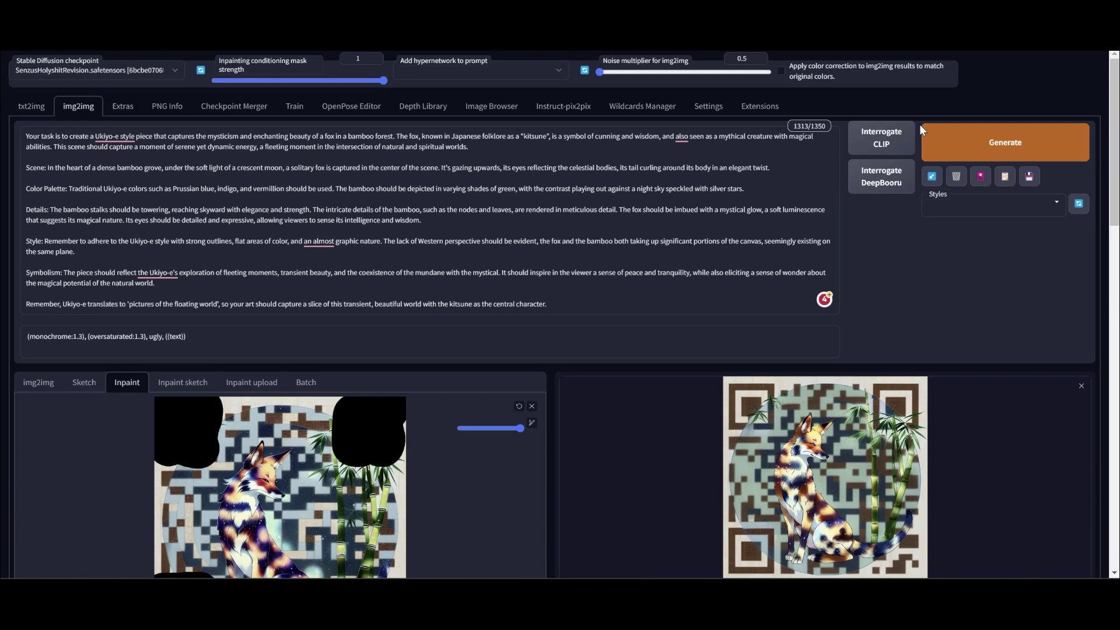
click(930, 145)
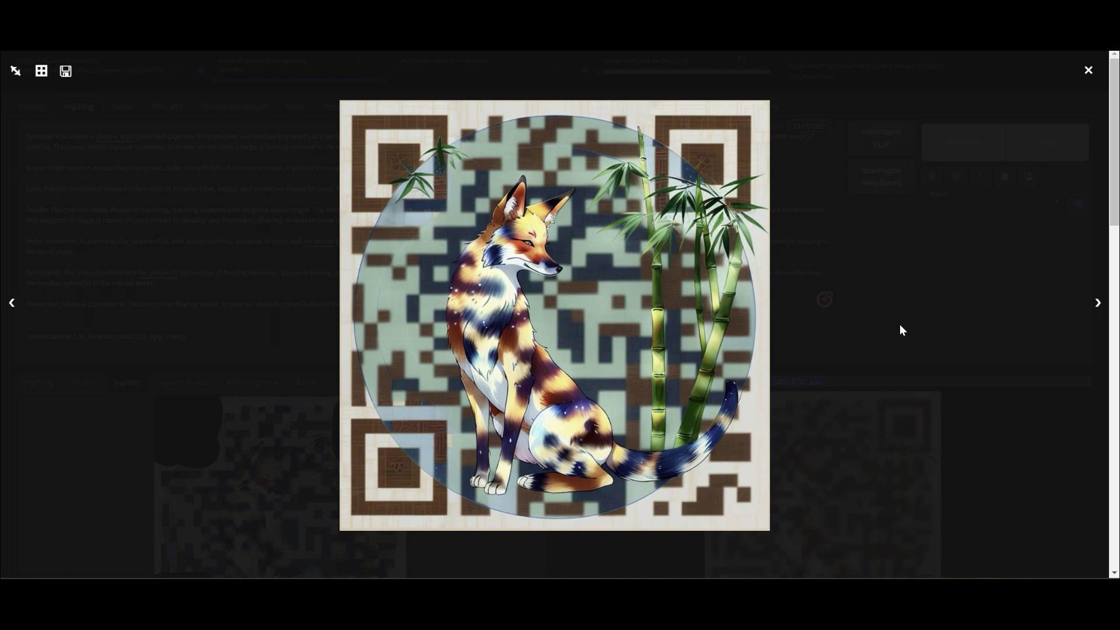
Step: Close the previous fox preview, wait for the new variation to finish and inspect it at full size
click(899, 325)
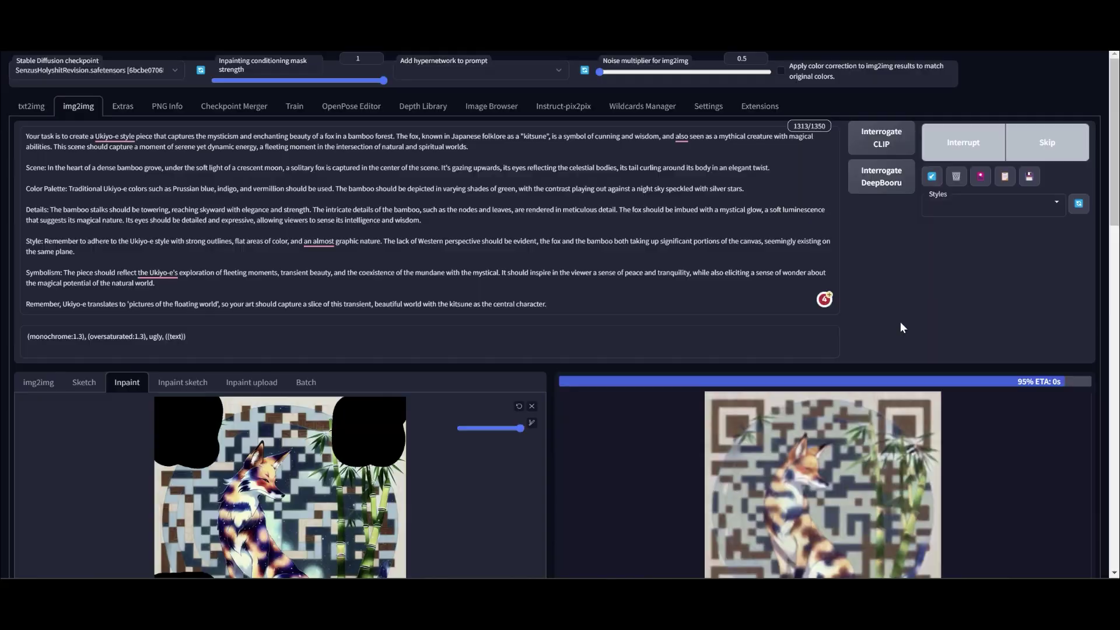
scroll(858, 358, down, 1)
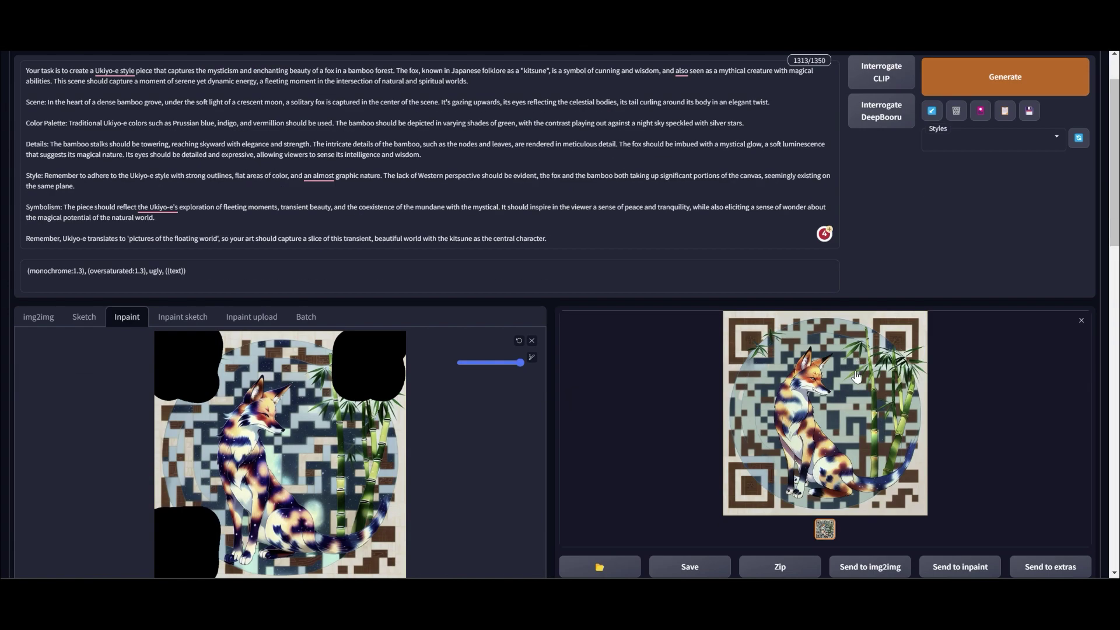
click(857, 377)
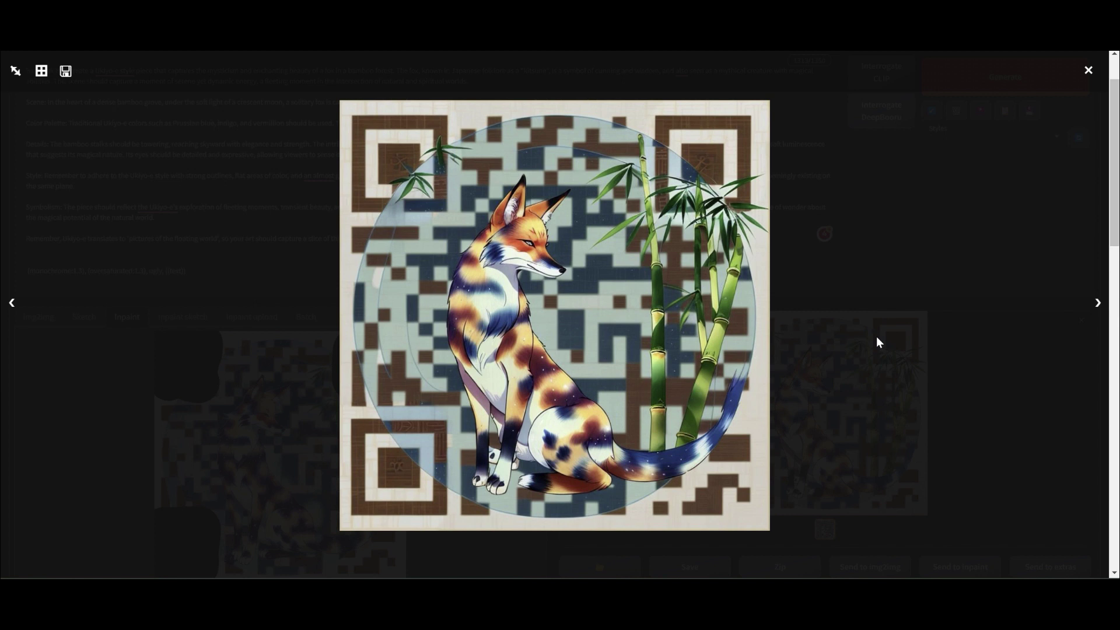
click(877, 336)
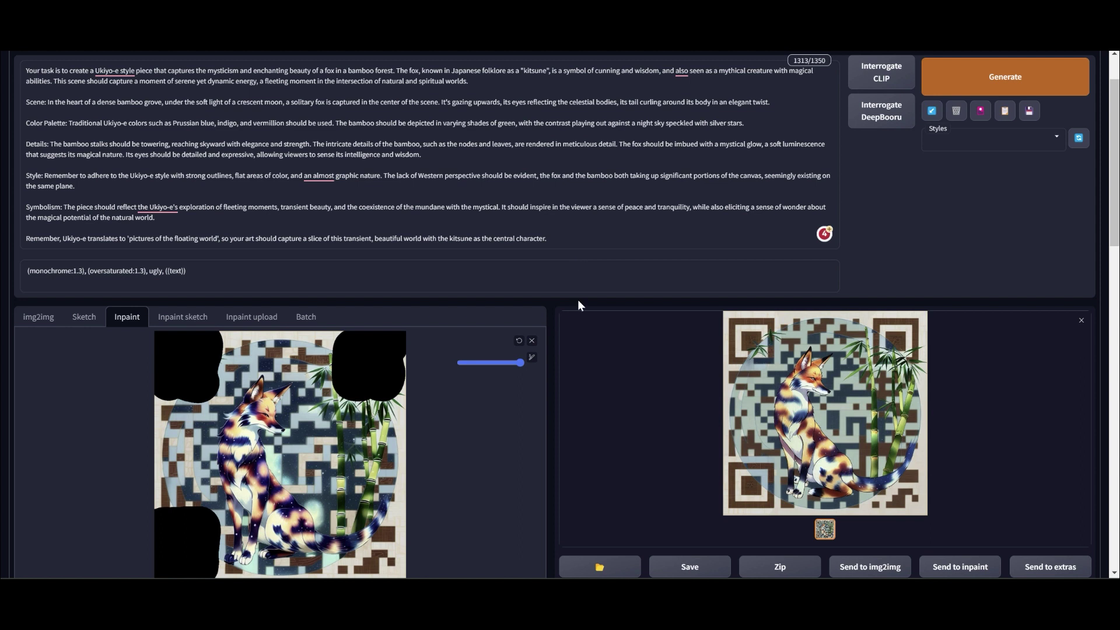
Step: Set ControlNet Unit 0's Ending Control Step to 0.75 and the denoising strength to 0.91, and generate the inpainted fox again
scroll(580, 305, down, 2)
scroll(580, 305, down, 1)
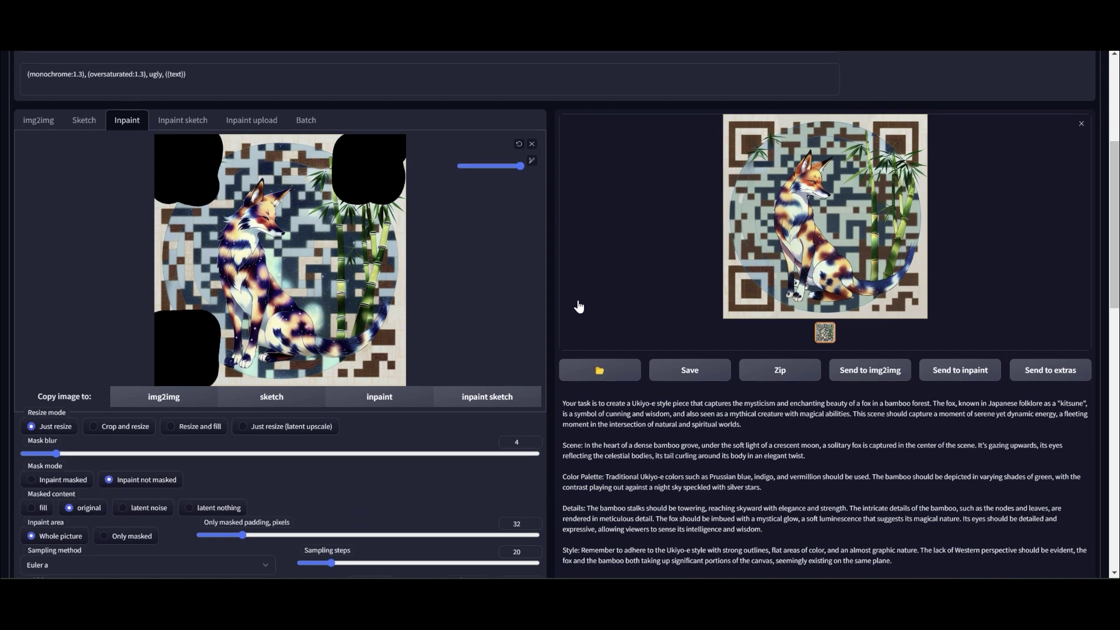
scroll(579, 306, down, 10)
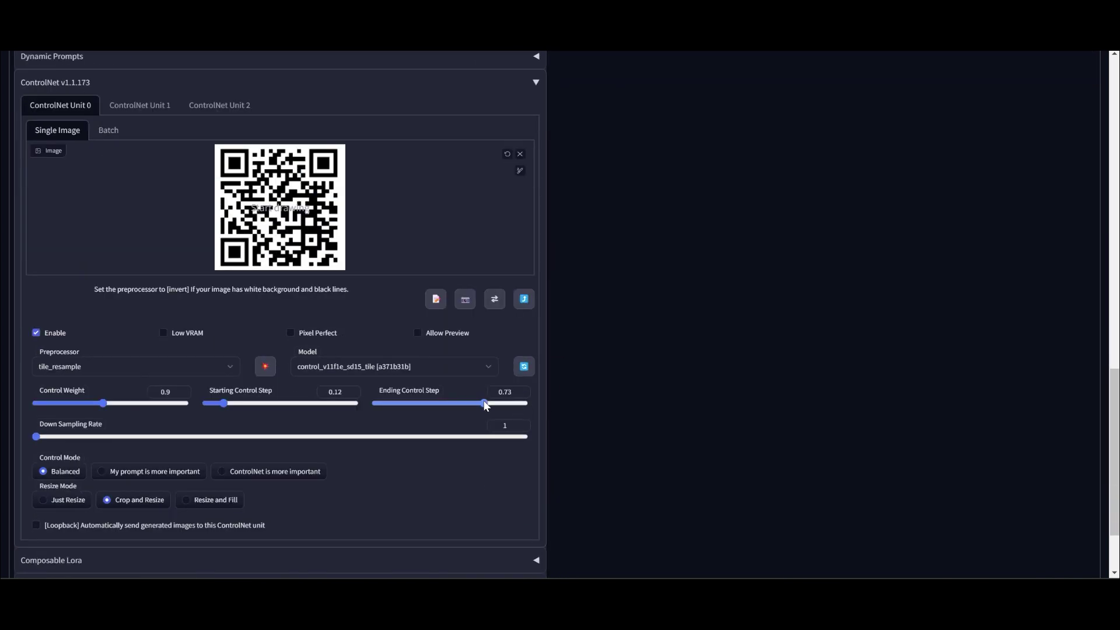
scroll(584, 388, up, 13)
scroll(706, 358, down, 5)
scroll(475, 463, down, 4)
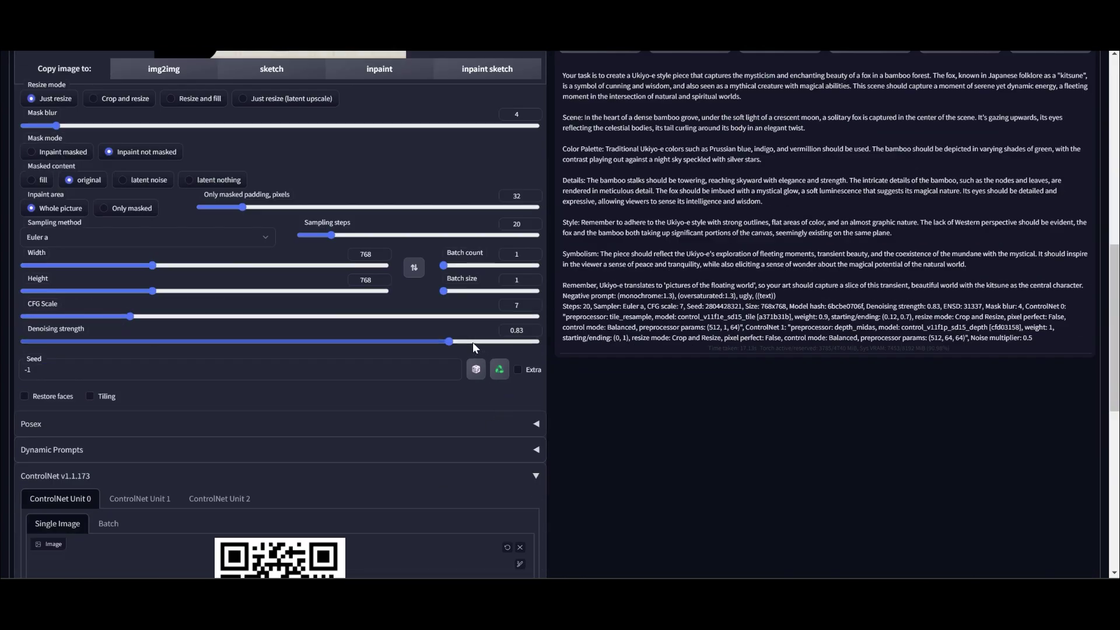
scroll(709, 387, up, 12)
click(1005, 143)
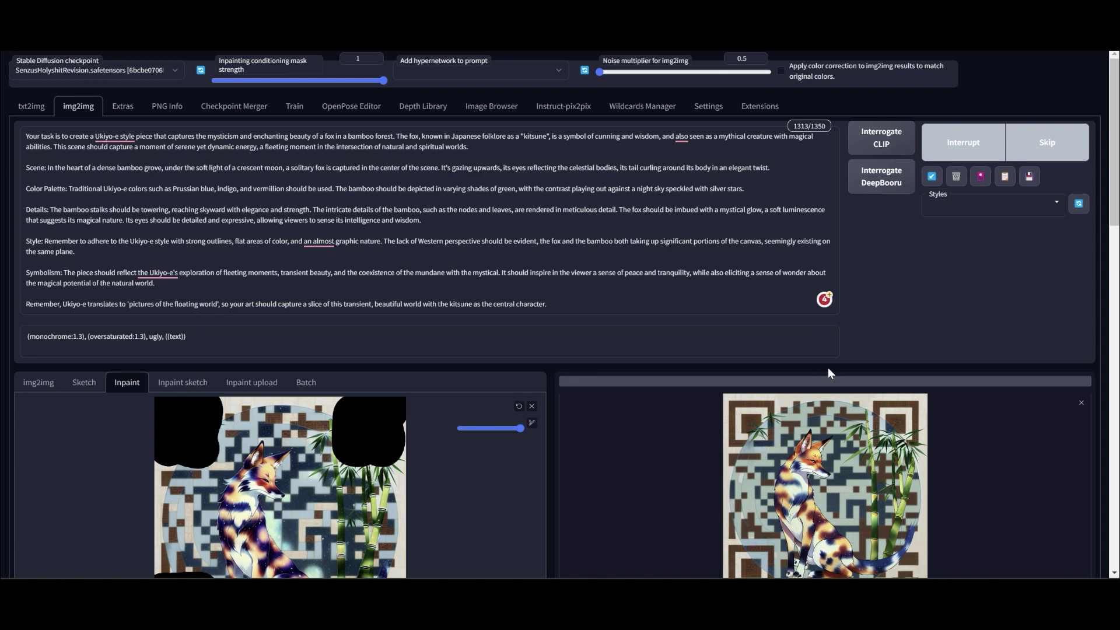
Step: Follow the new fox generation, check the ControlNet Unit 0 settings meanwhile, and inspect the finished image at full size
scroll(829, 369, down, 2)
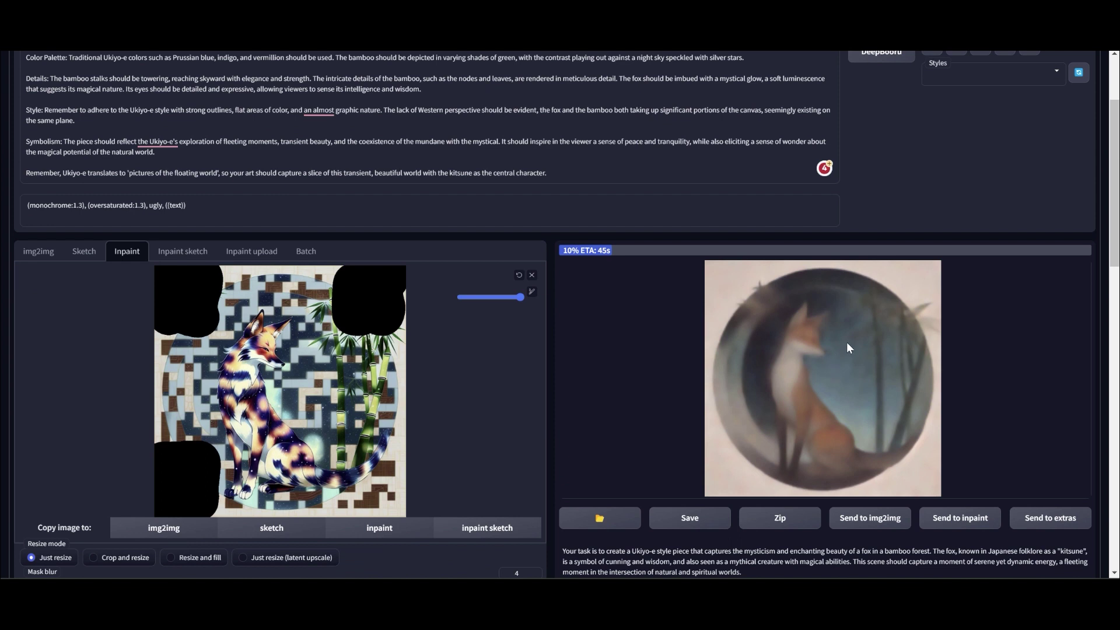
scroll(846, 344, down, 12)
scroll(629, 321, down, 5)
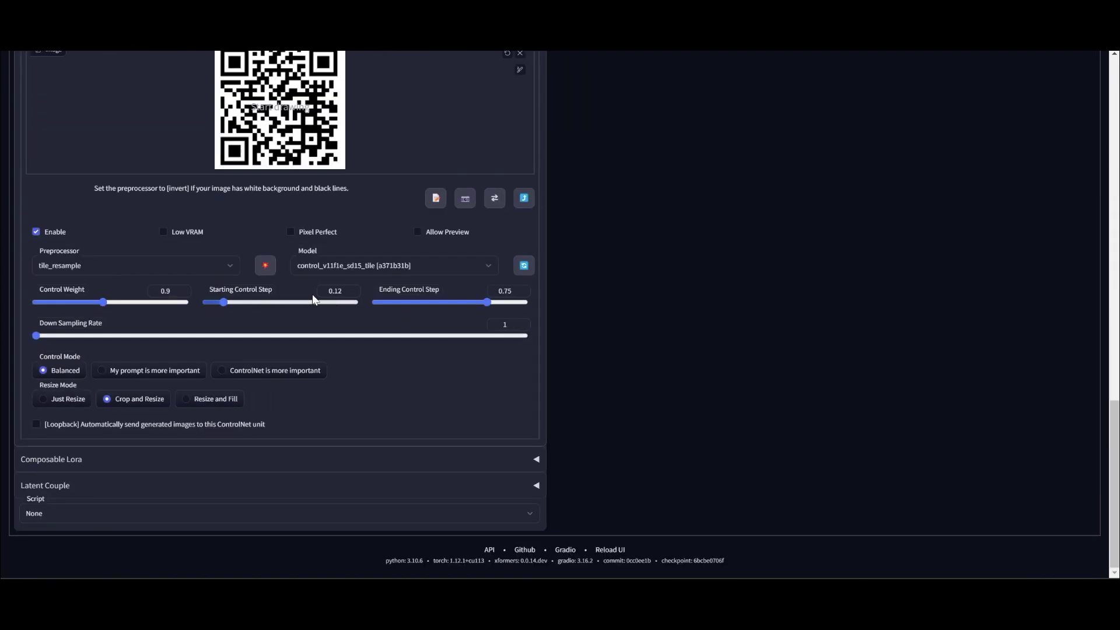
scroll(856, 410, up, 20)
scroll(857, 386, down, 2)
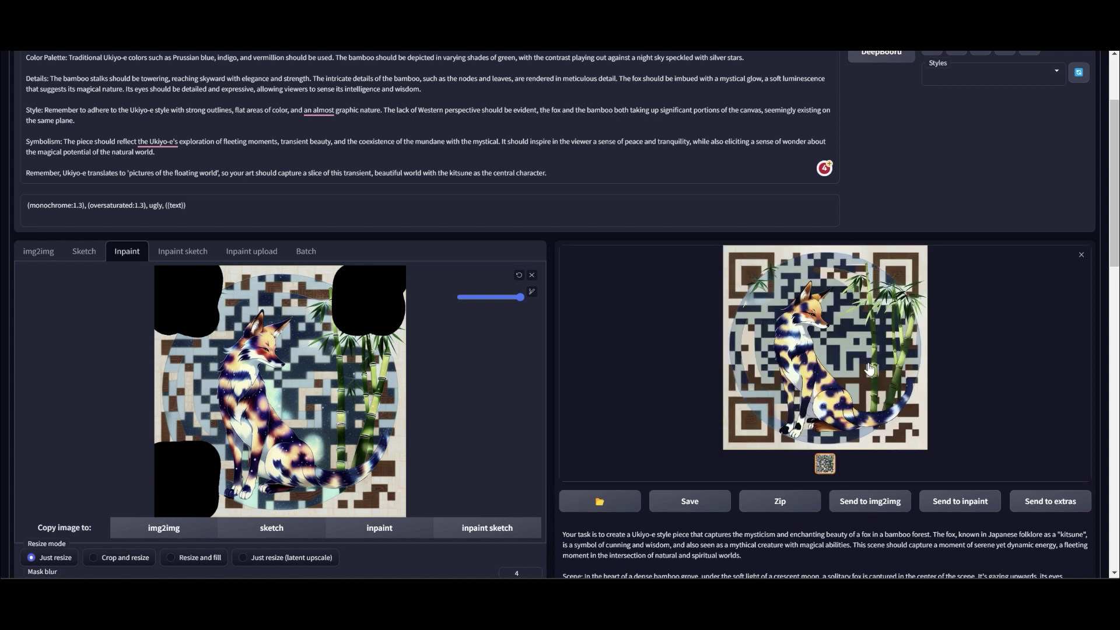
click(896, 338)
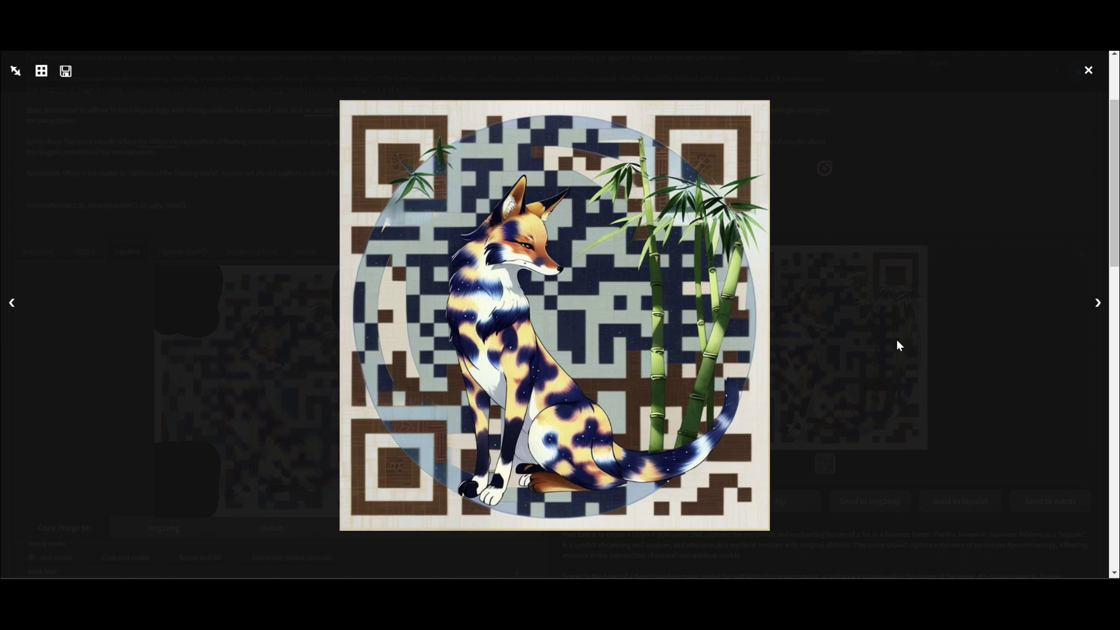
click(898, 339)
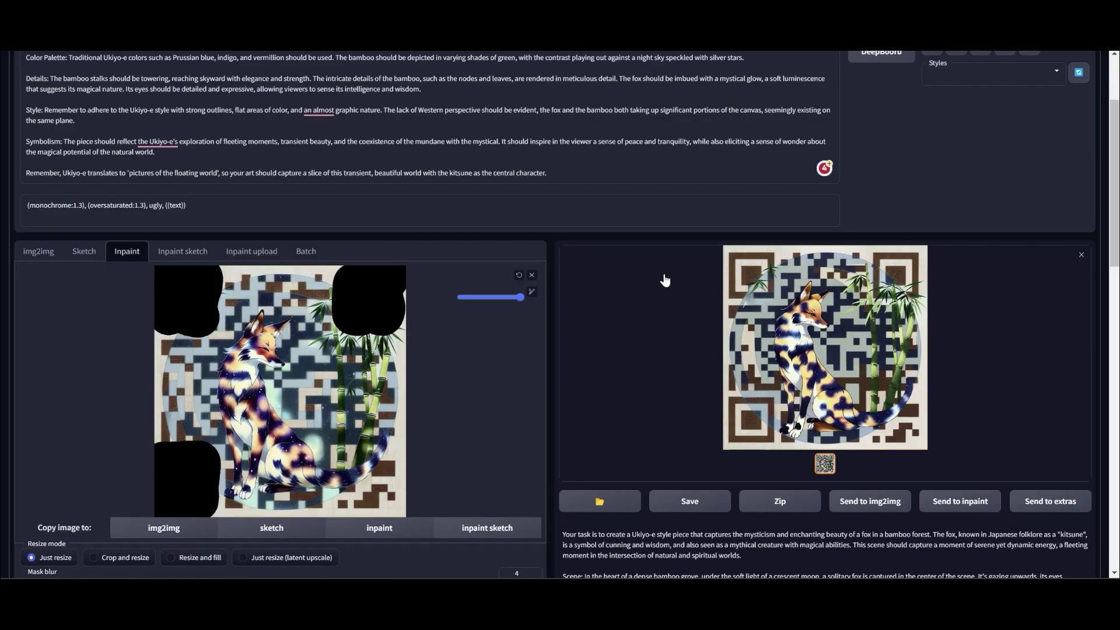
Step: Raise ControlNet Unit 0's Ending Control Step to about 0.98 and the denoising strength to 1, and regenerate the inpainted fox
scroll(511, 281, down, 10)
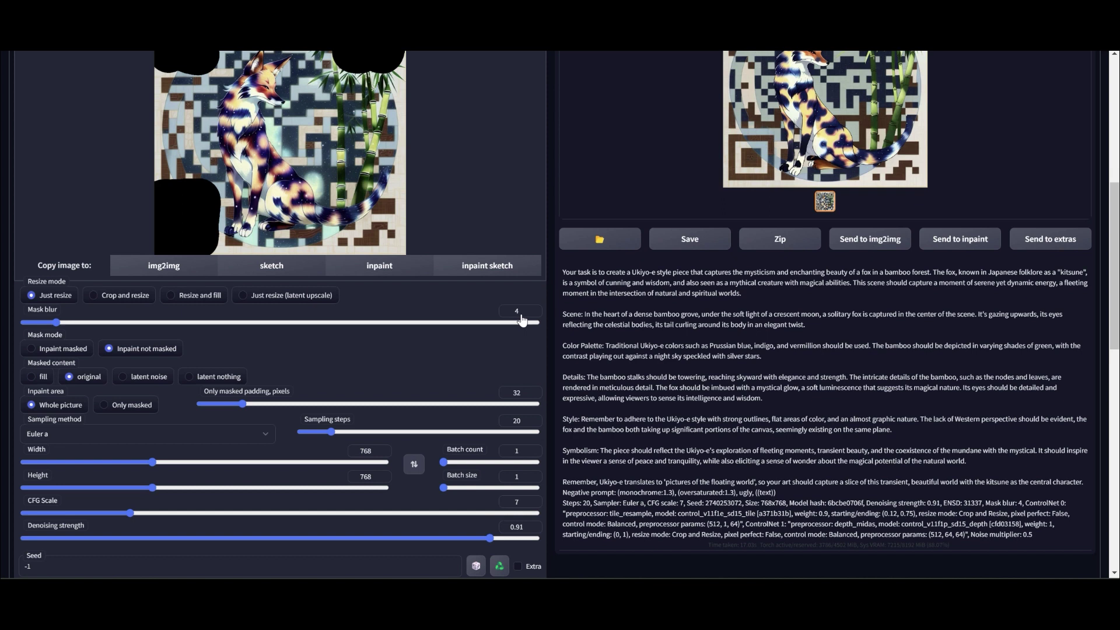
scroll(512, 292, down, 5)
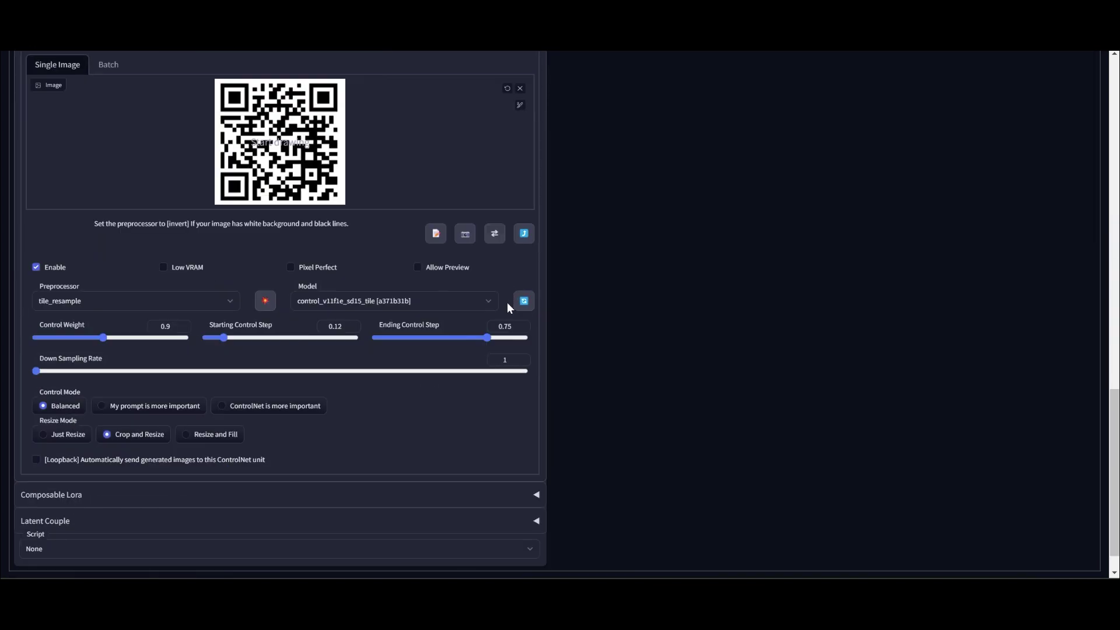
click(493, 340)
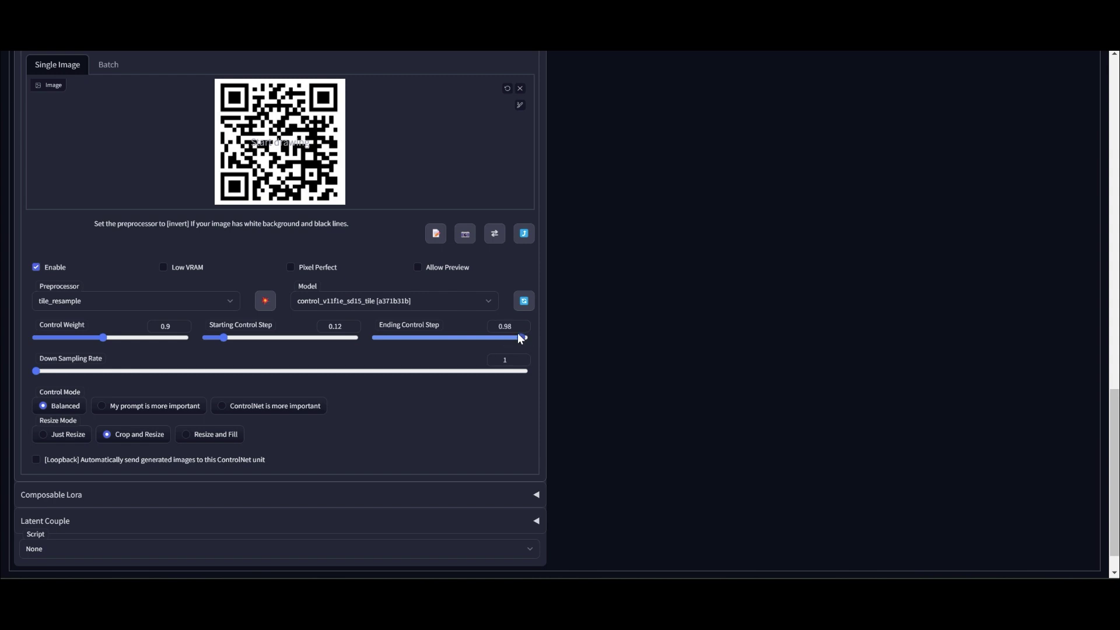
scroll(539, 328, up, 12)
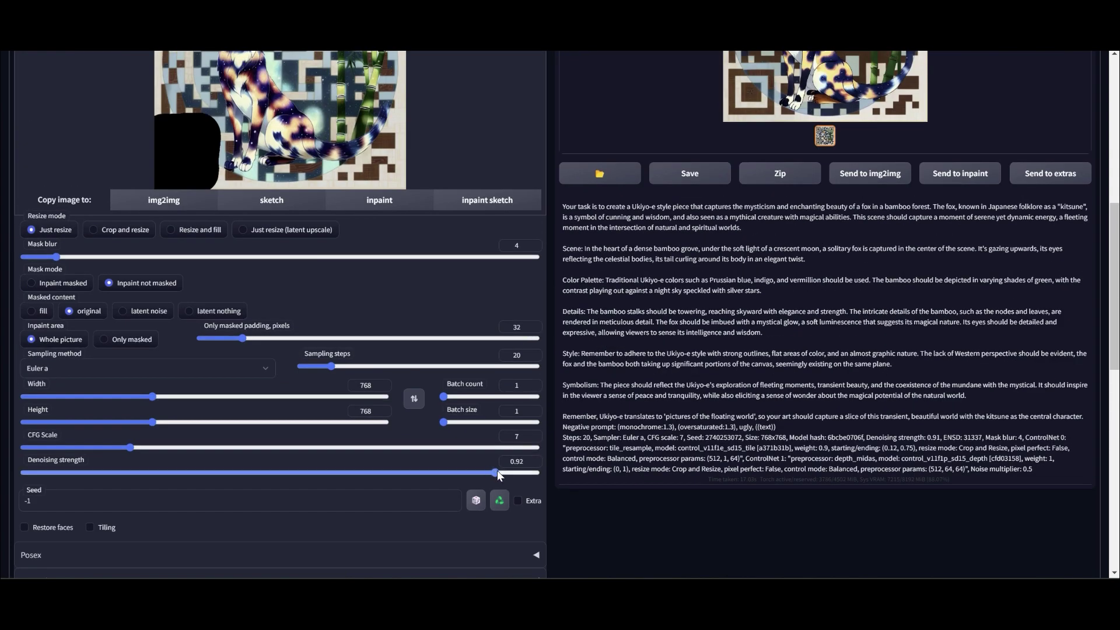
scroll(544, 474, up, 7)
click(960, 82)
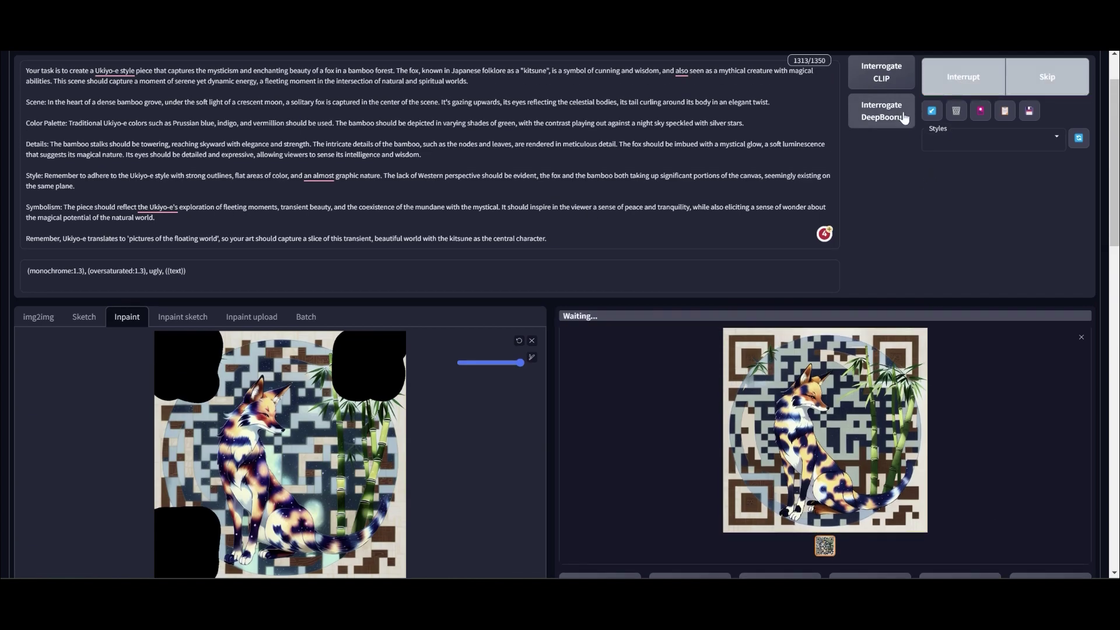
Step: Watch the regenerated fox QR image until it completes, view it at full size and close the preview
scroll(787, 208, down, 5)
scroll(788, 205, down, 1)
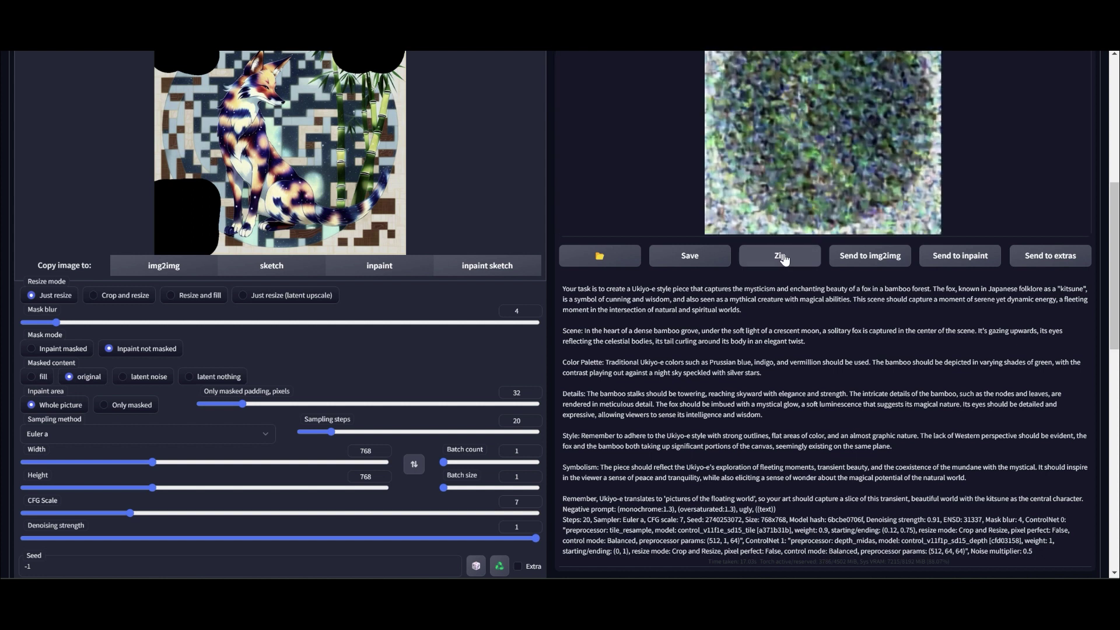
scroll(819, 363, up, 4)
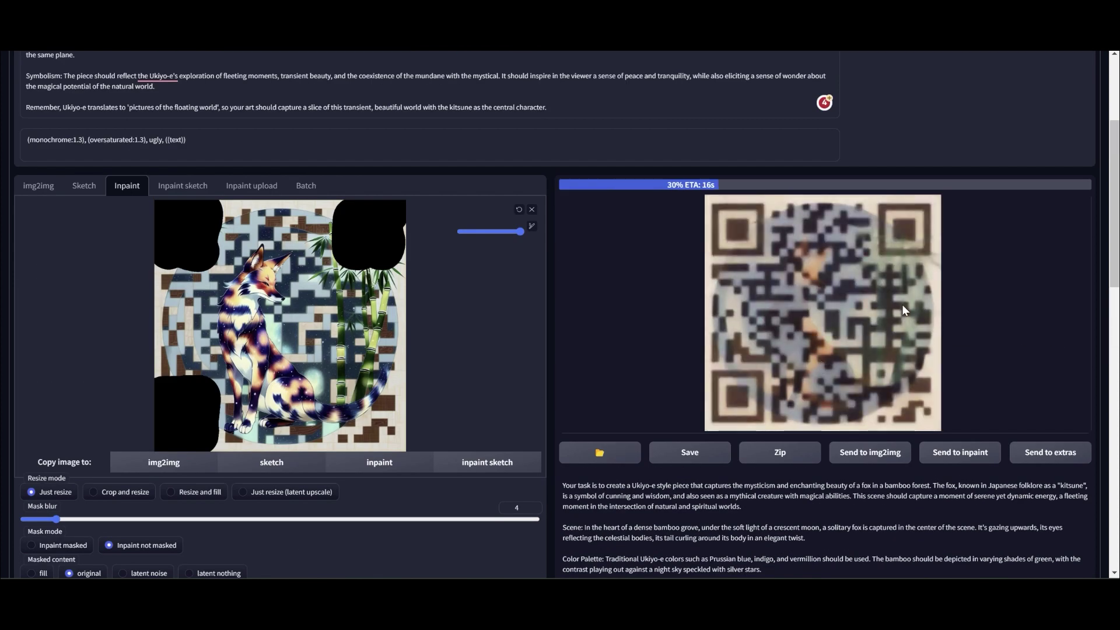
scroll(902, 310, up, 1)
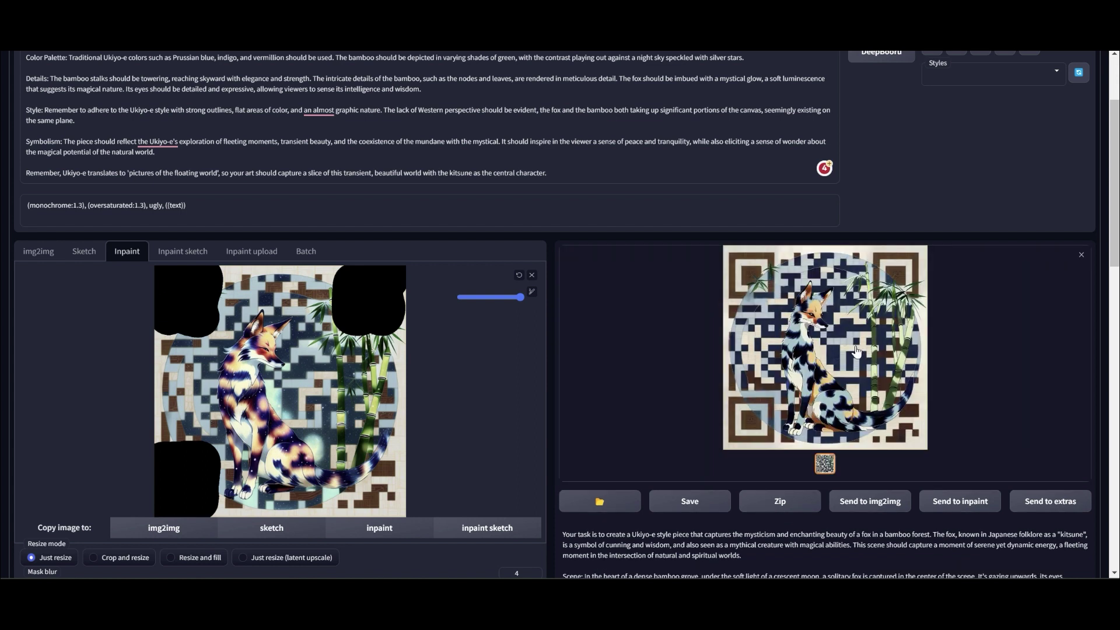
click(852, 344)
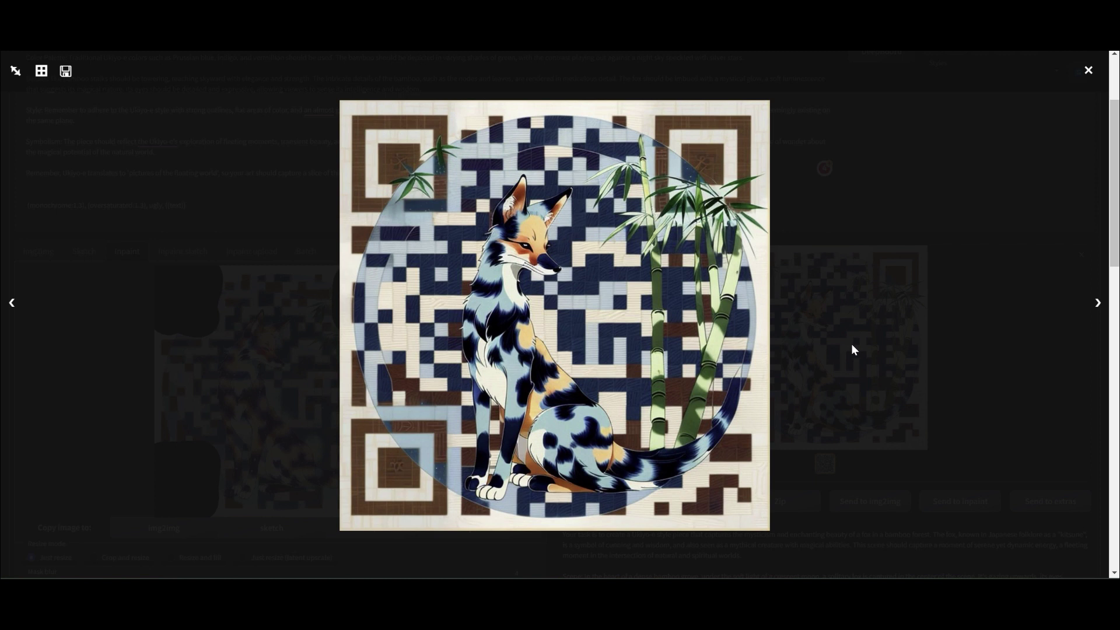
click(847, 354)
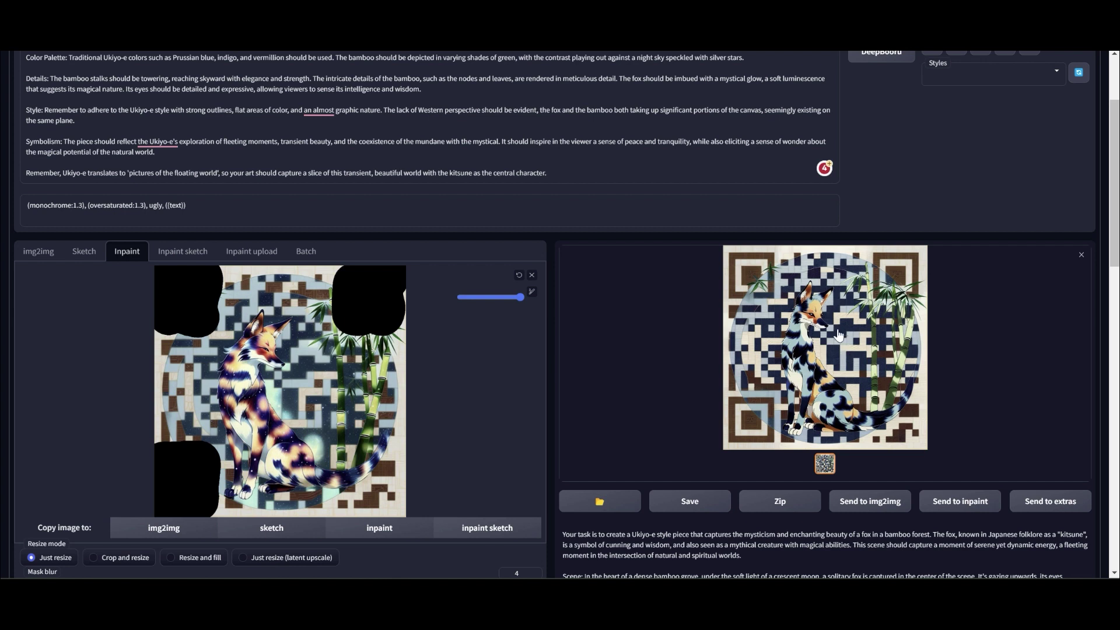